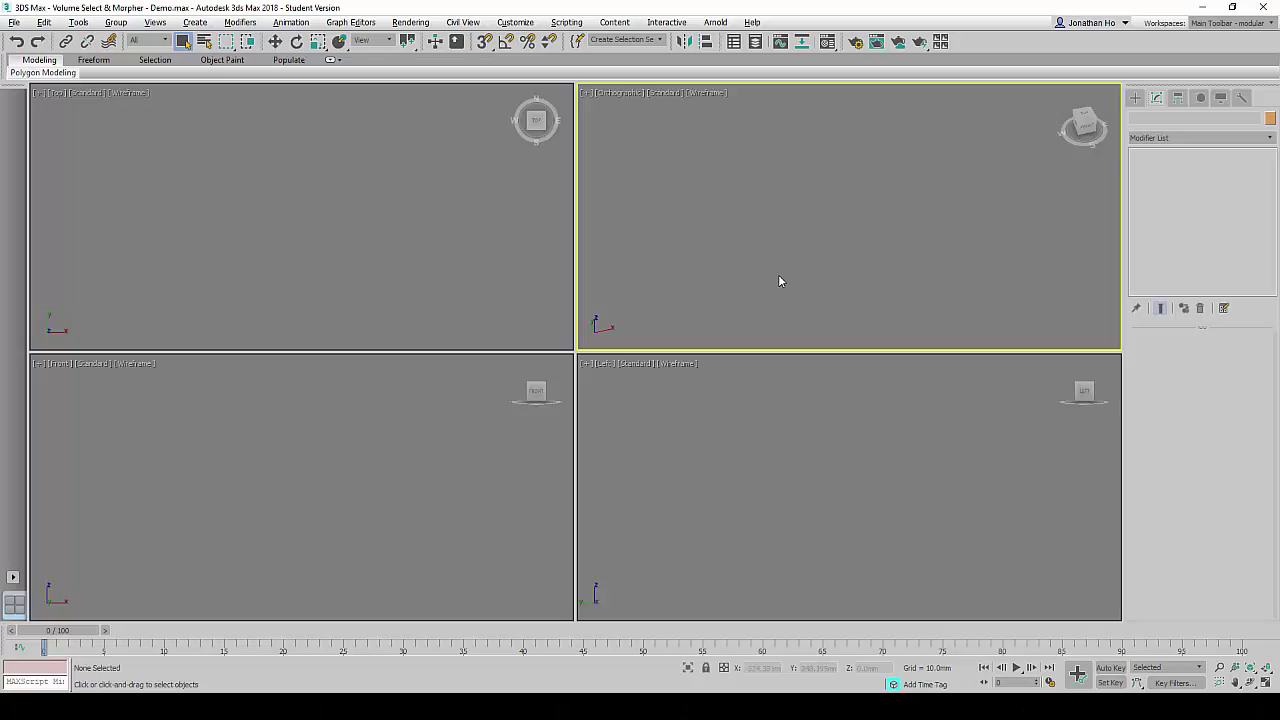
Draw a rectangular plane about 763 mm long and 858 mm wide in the Top viewport.
click(490, 264)
click(1135, 97)
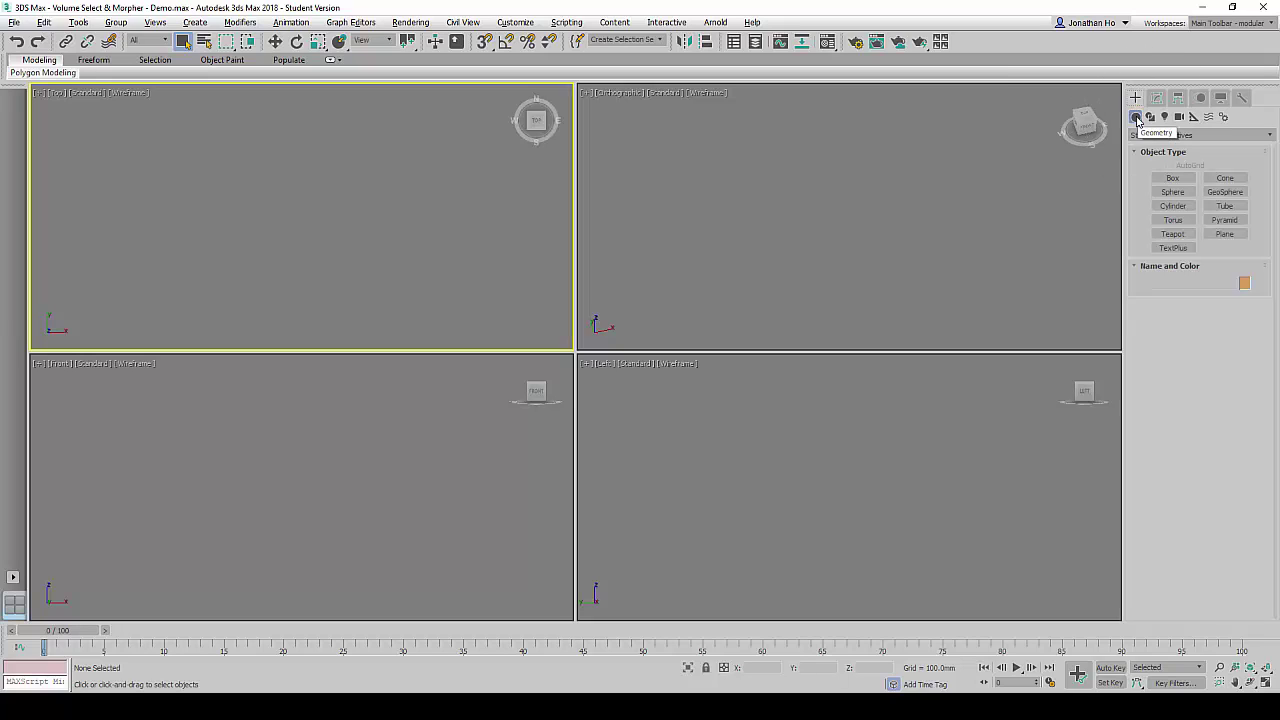
click(1222, 236)
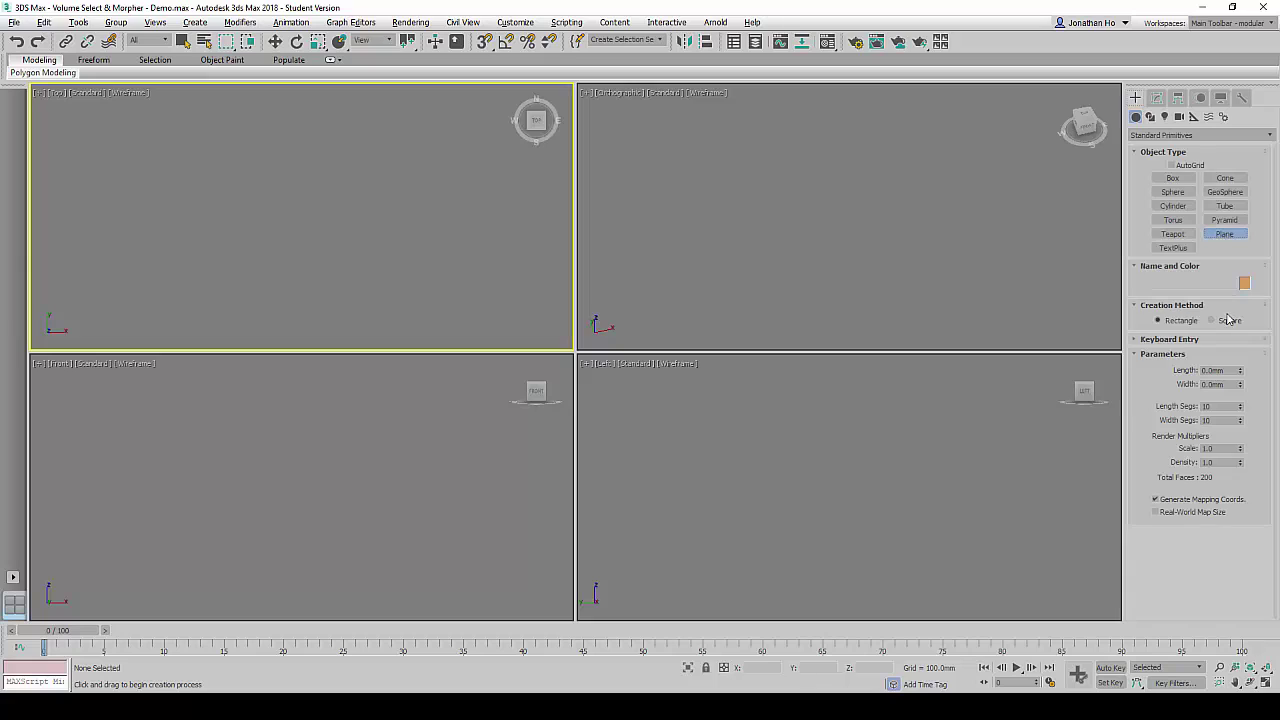
drag(194, 122, 421, 323)
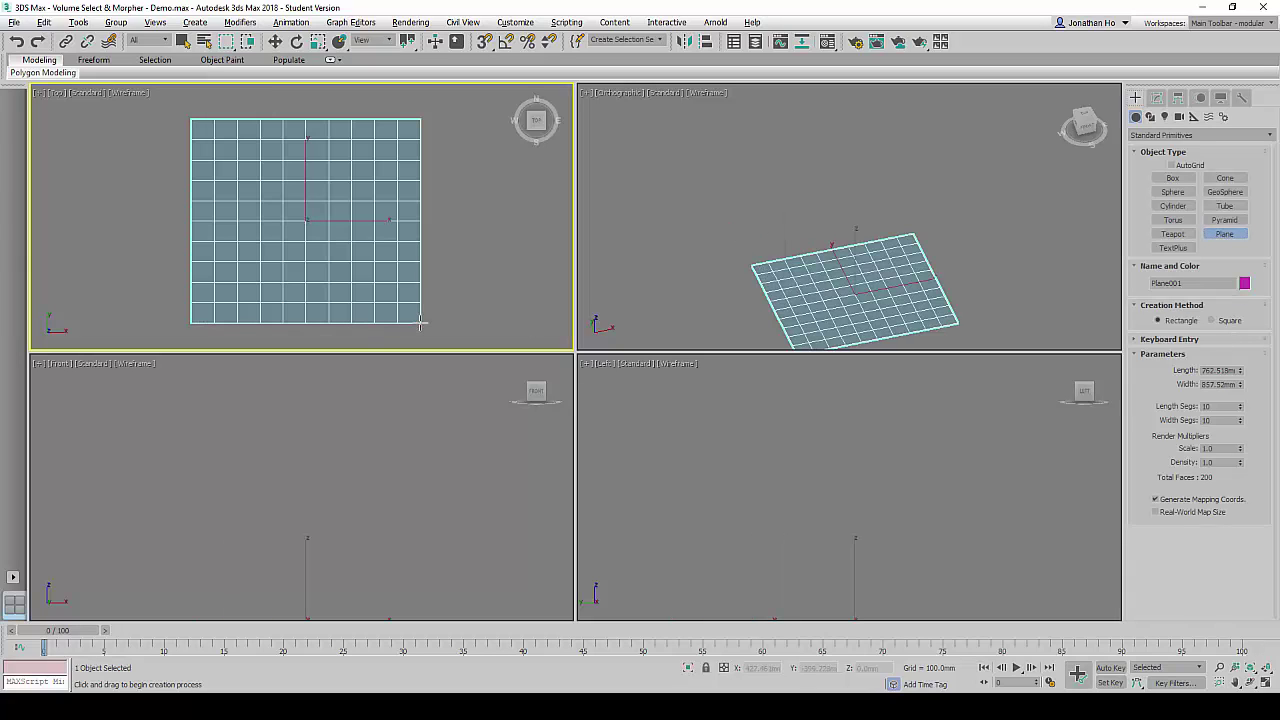
Set the plane's length and width to 1000 mm each.
double_click(1214, 370)
text(1000)
key(Tab)
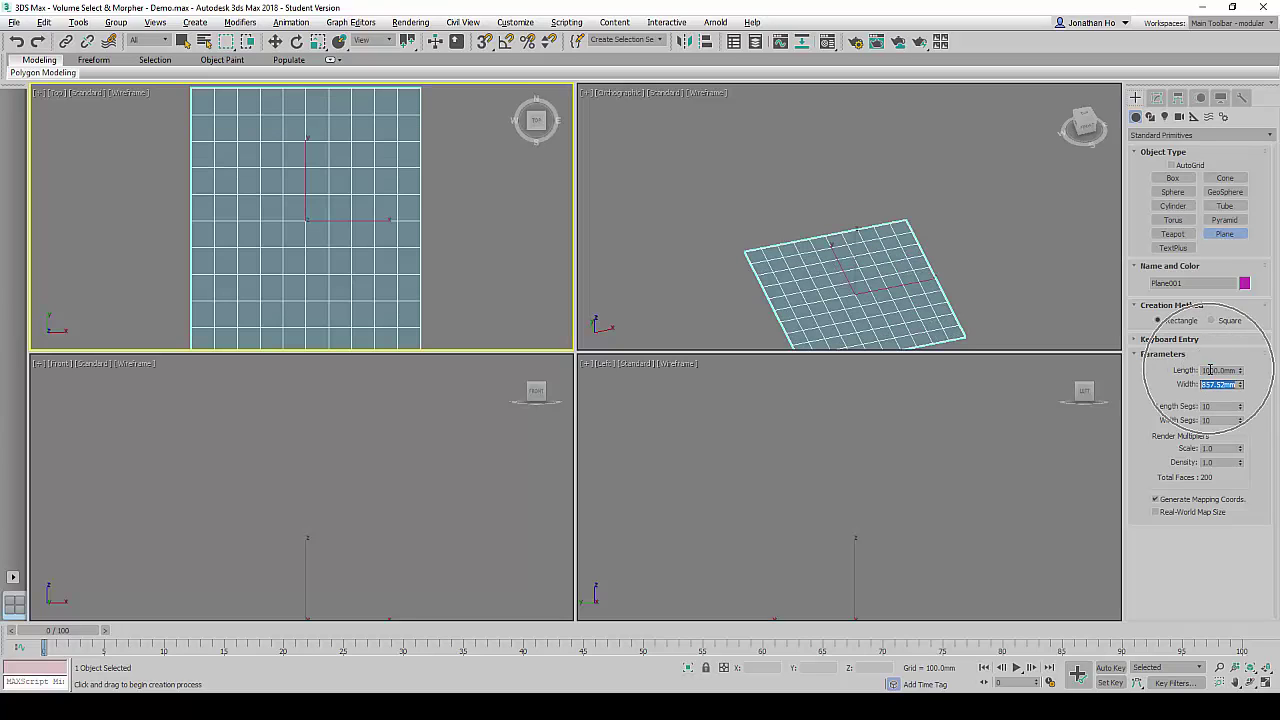
text(100)
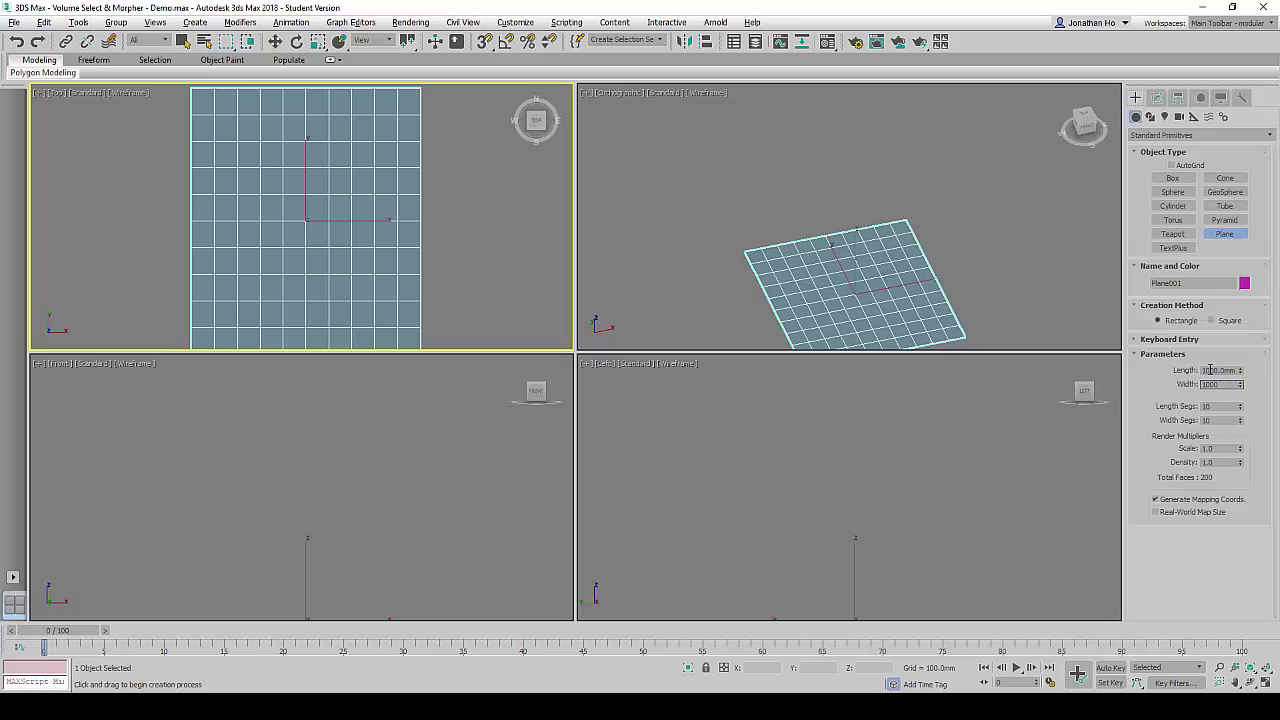
text(0)
click(1208, 406)
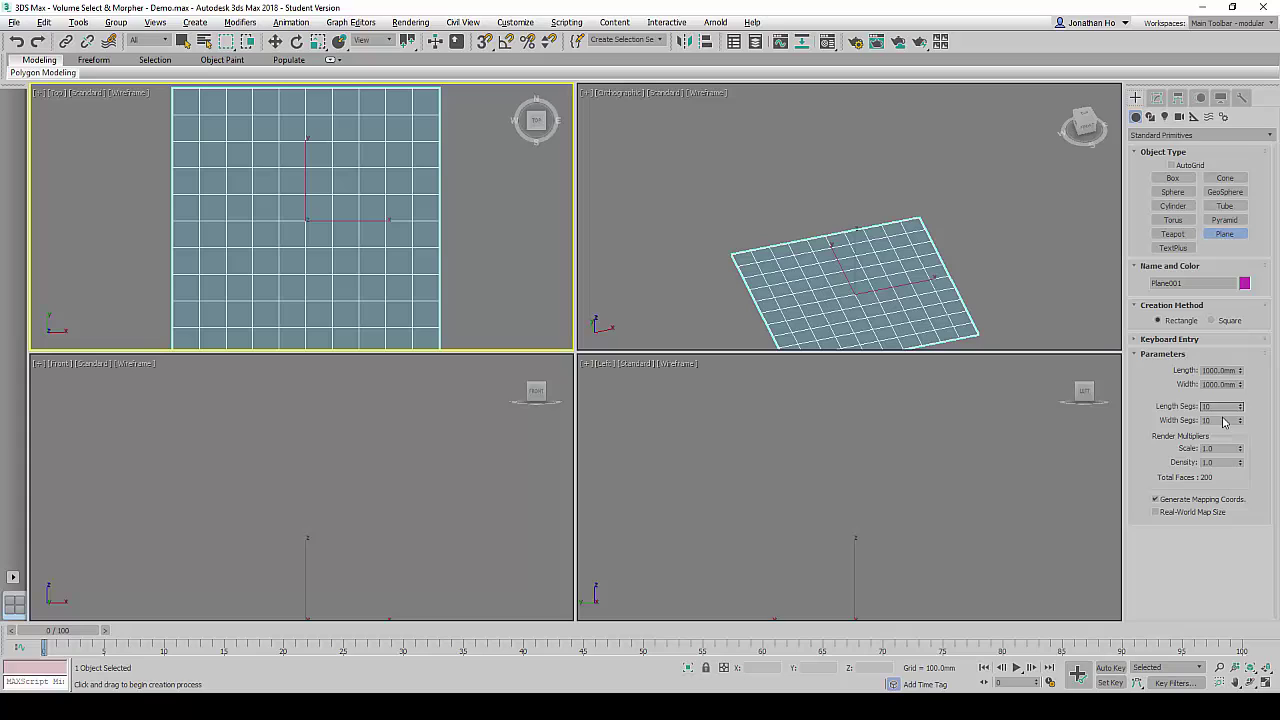
click(1217, 420)
Move the plane to the origin at X 0, Y 0, Z 0 and fit it in all viewports.
click(275, 44)
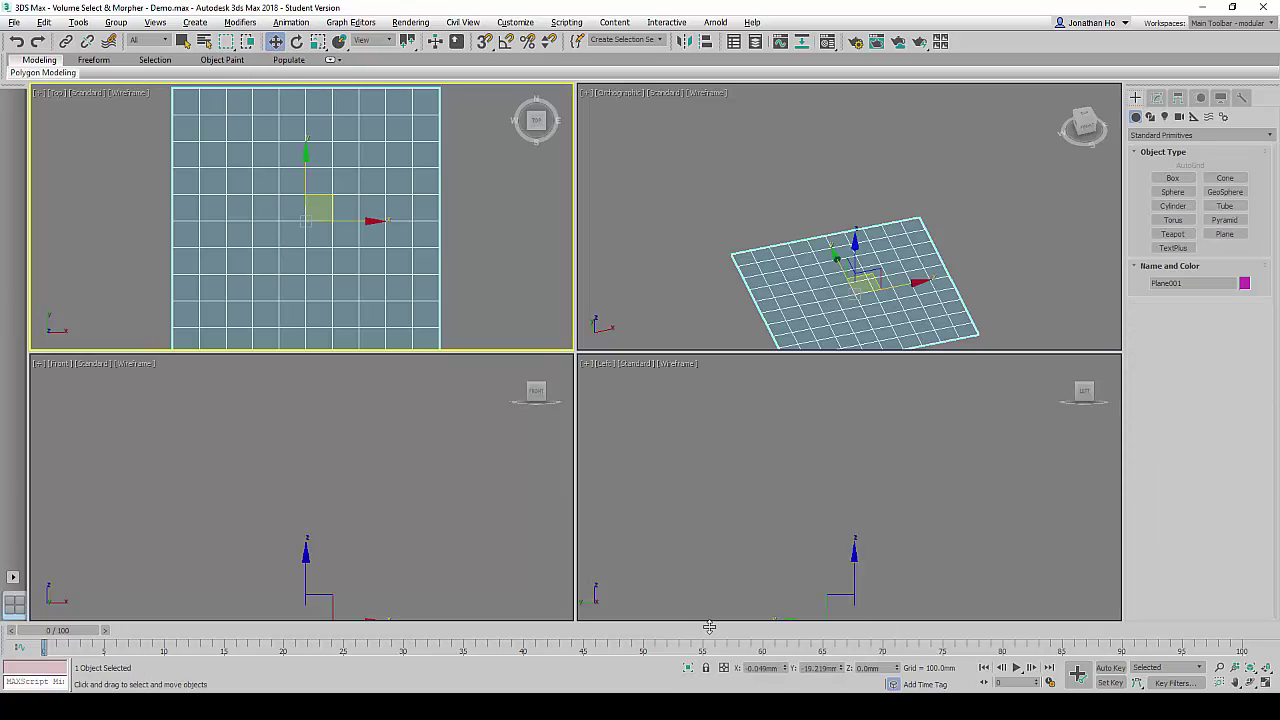
click(752, 668)
text(0)
key(Tab)
text(0)
key(Tab)
text(0)
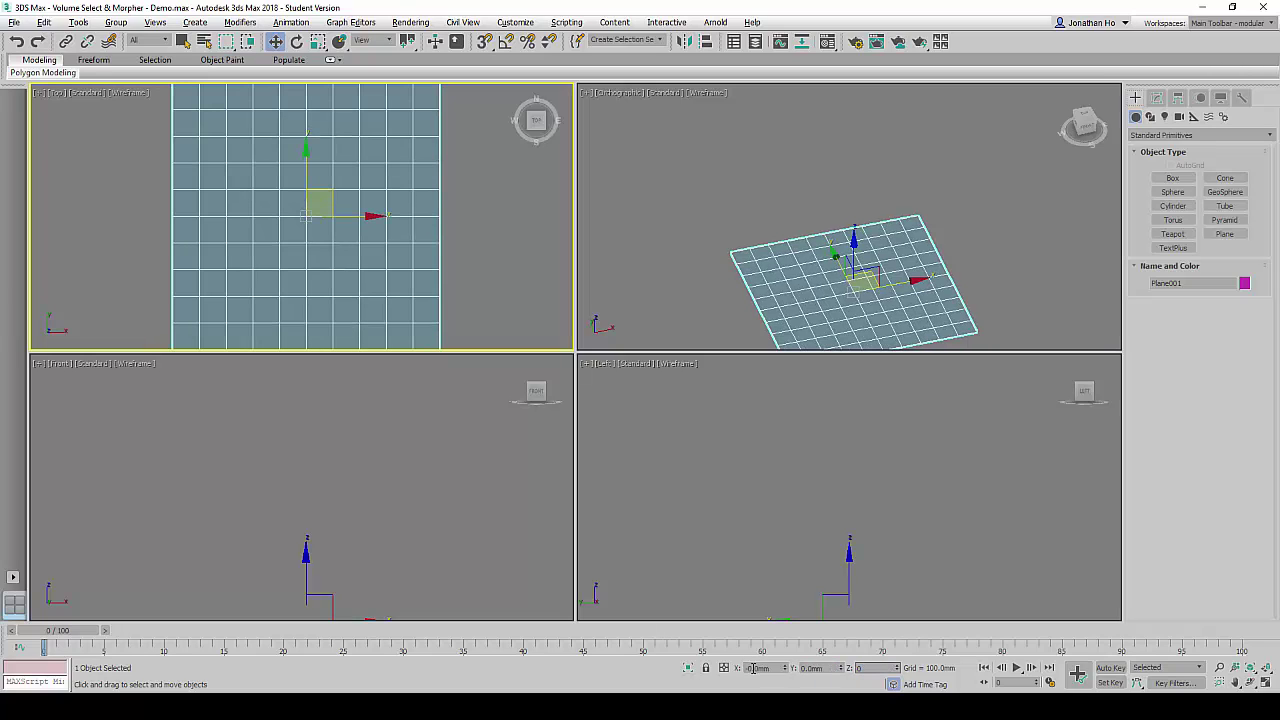
click(1267, 670)
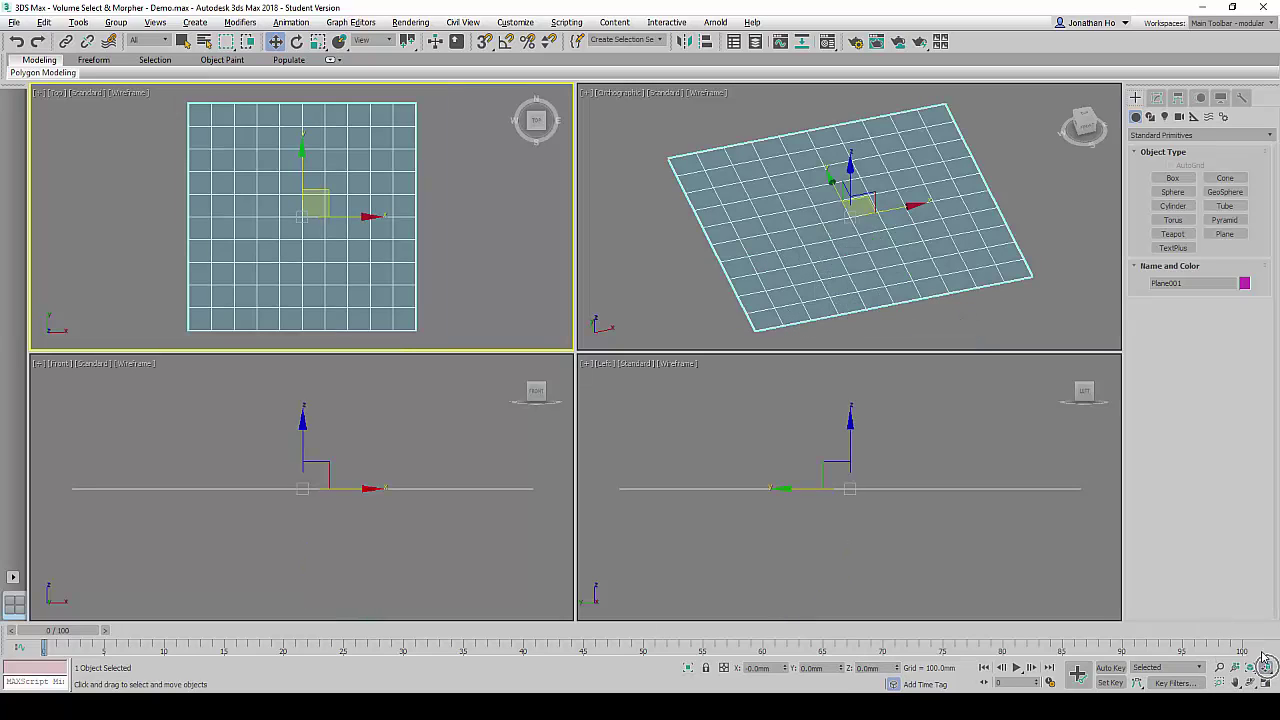
Add an Edit Poly modifier to the plane and select all of its polygons at the Polygon level.
click(1157, 100)
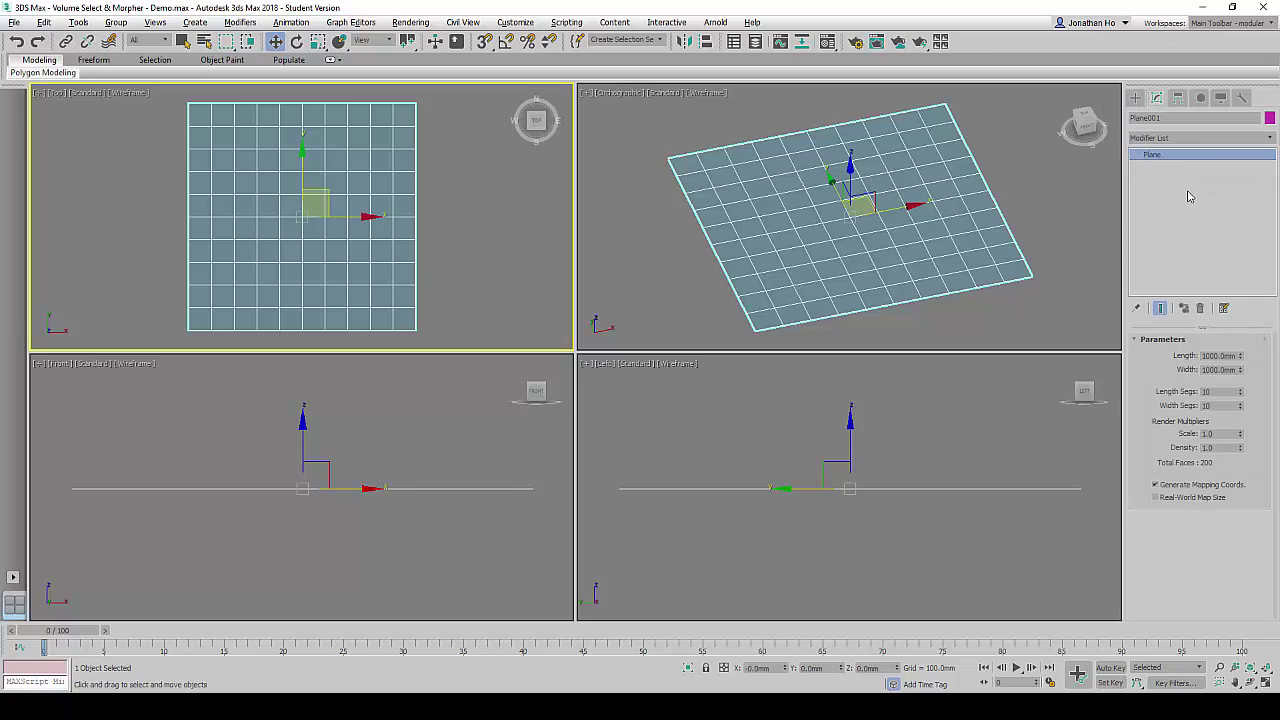
click(1195, 138)
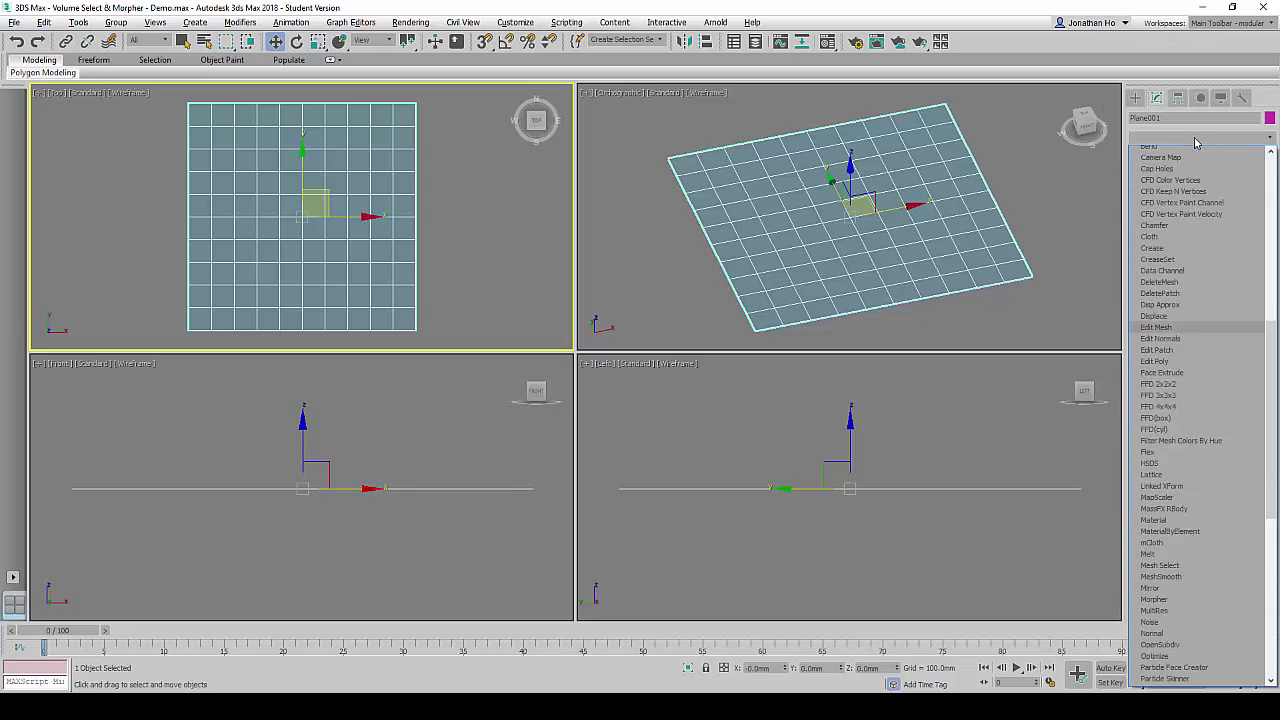
key(e)
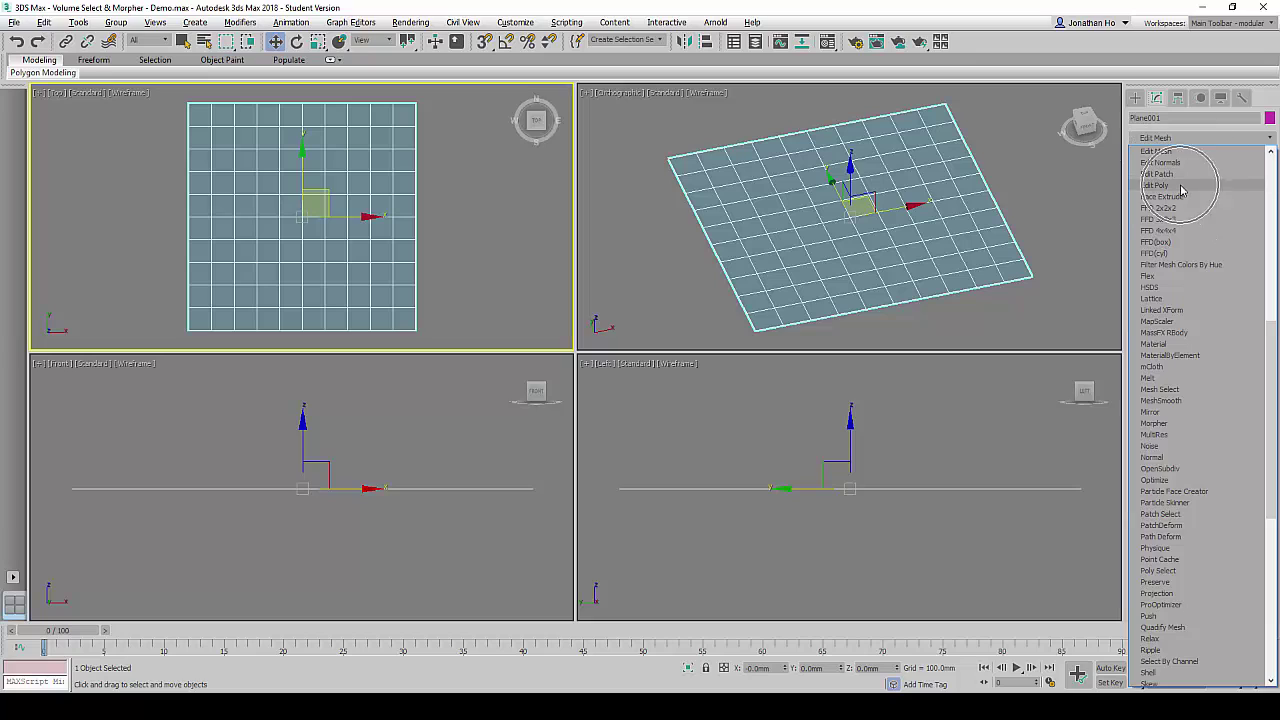
click(1180, 189)
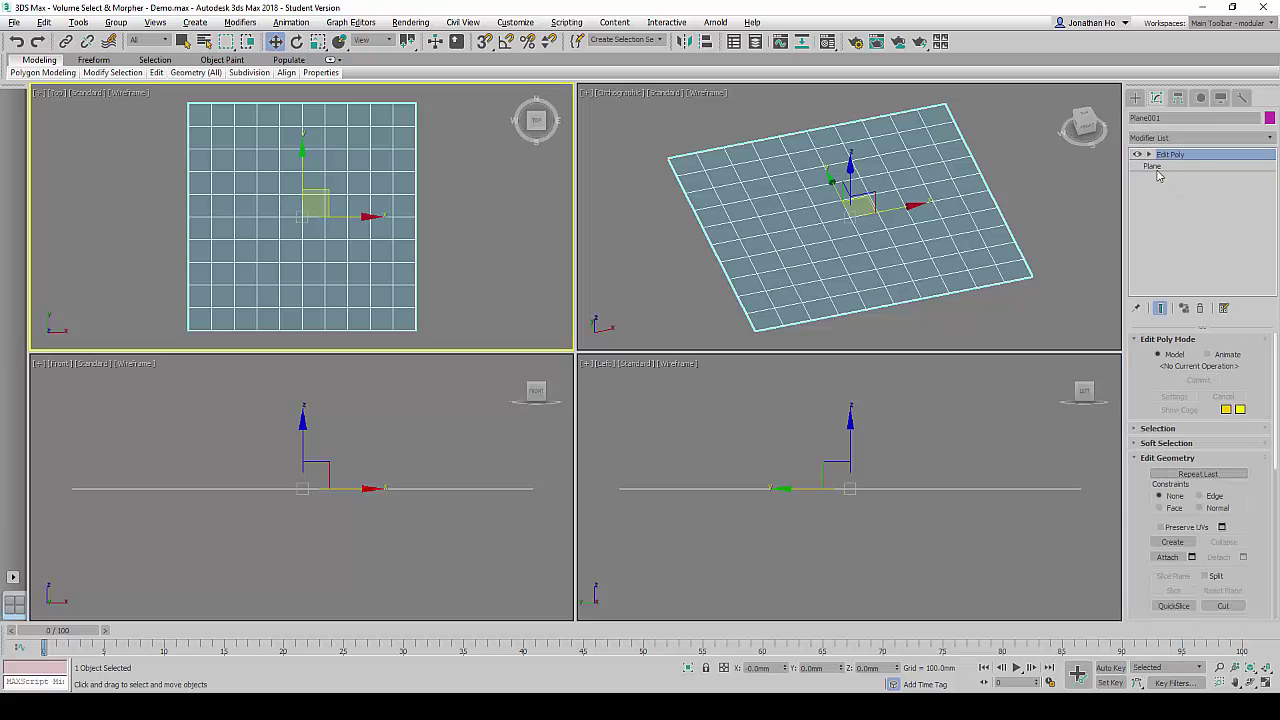
click(1149, 155)
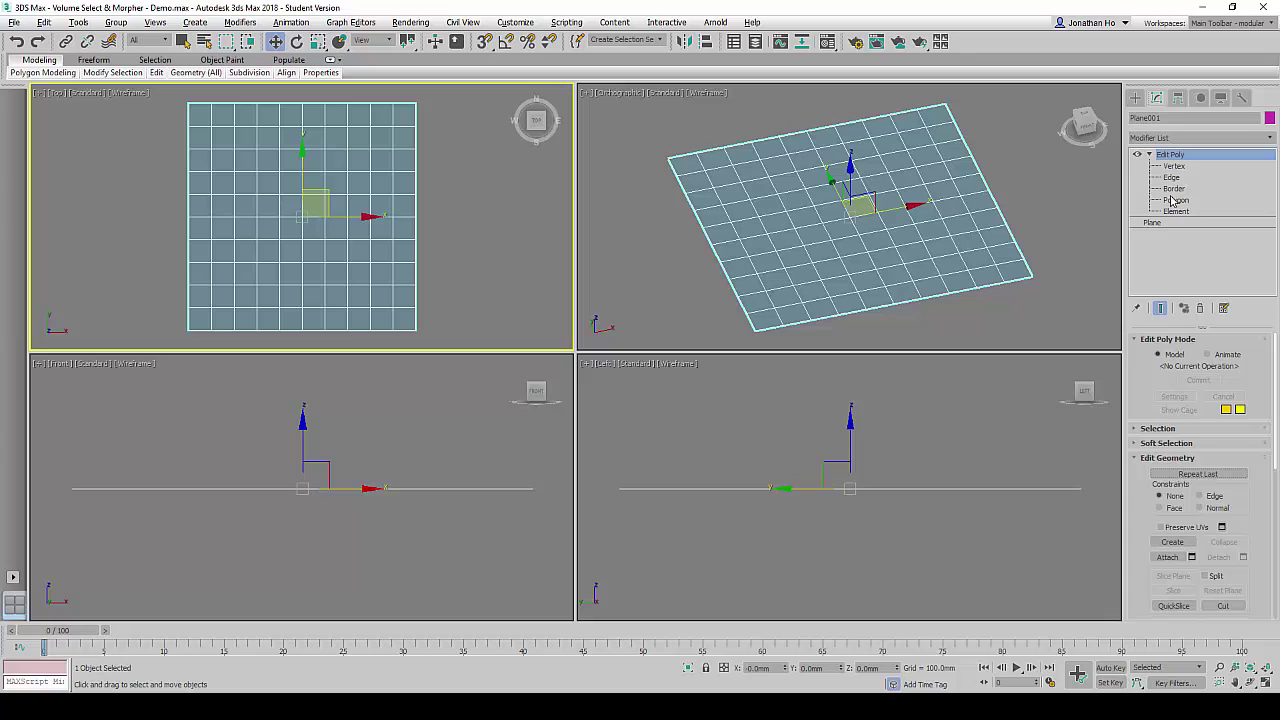
click(1175, 200)
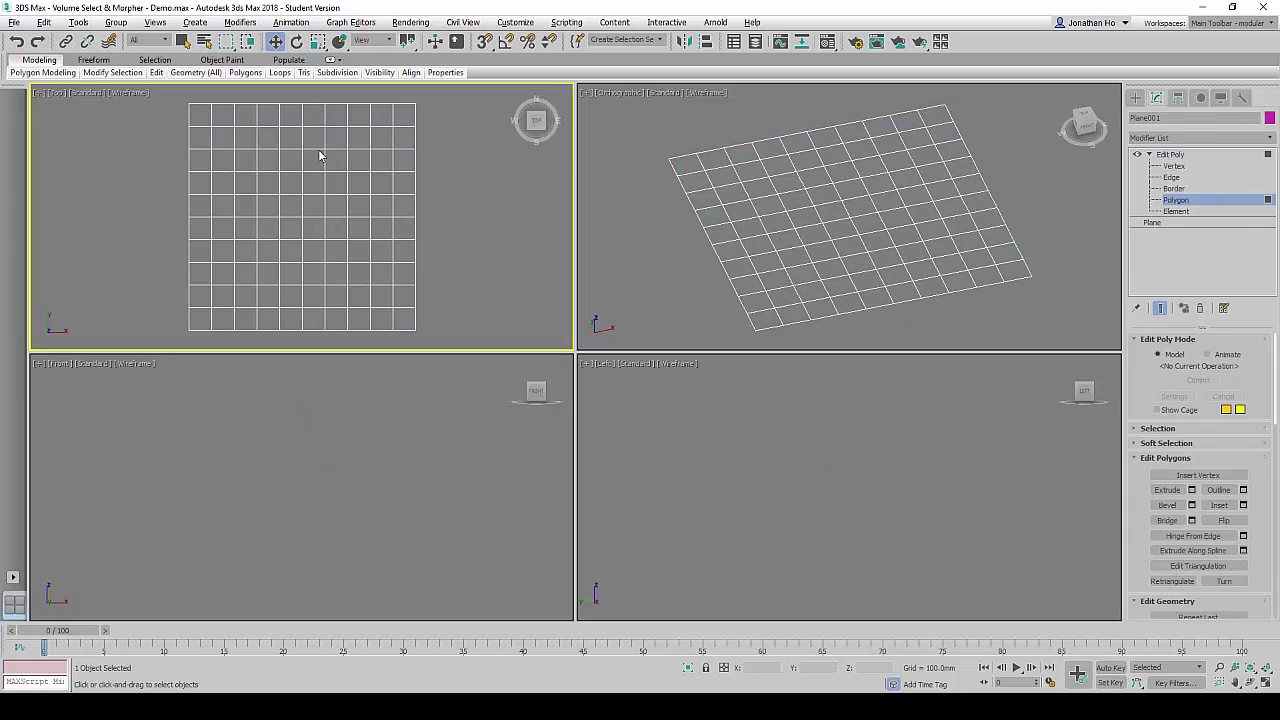
drag(177, 98, 432, 343)
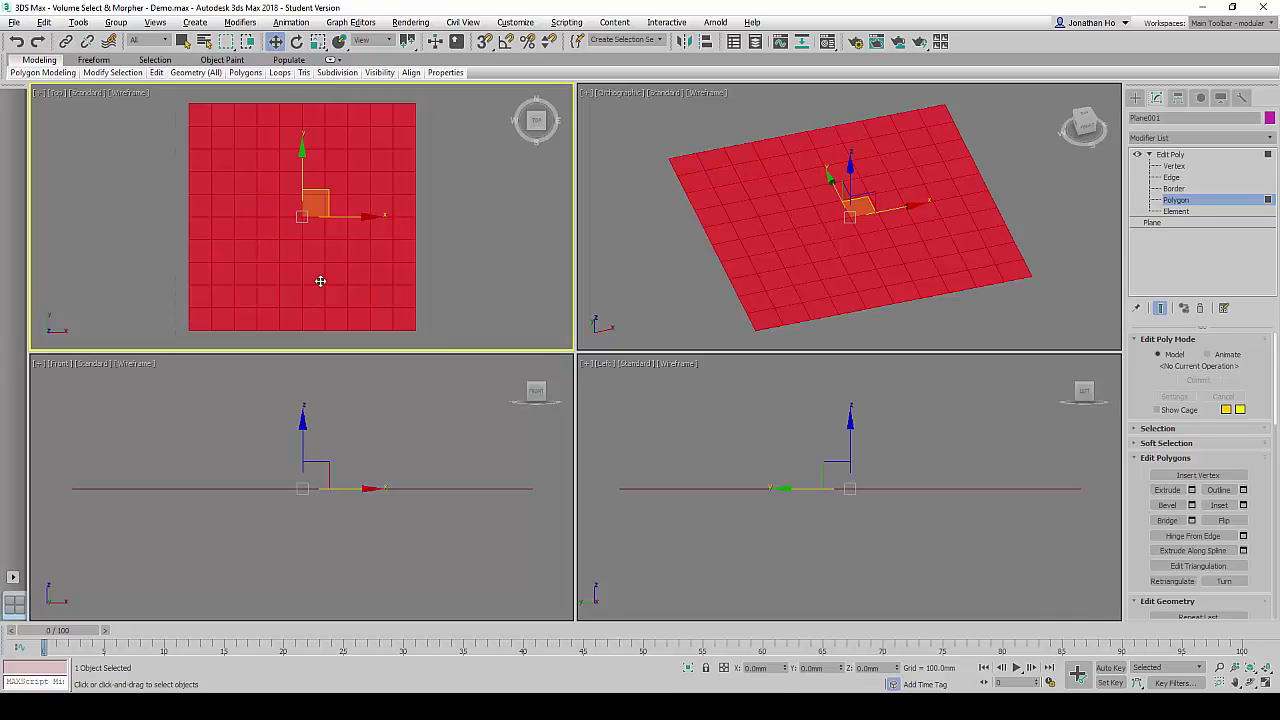
Generate the Skin topology pattern on the selected polygons, then close the Topology generator and clear the selection.
mouse_move(334, 71)
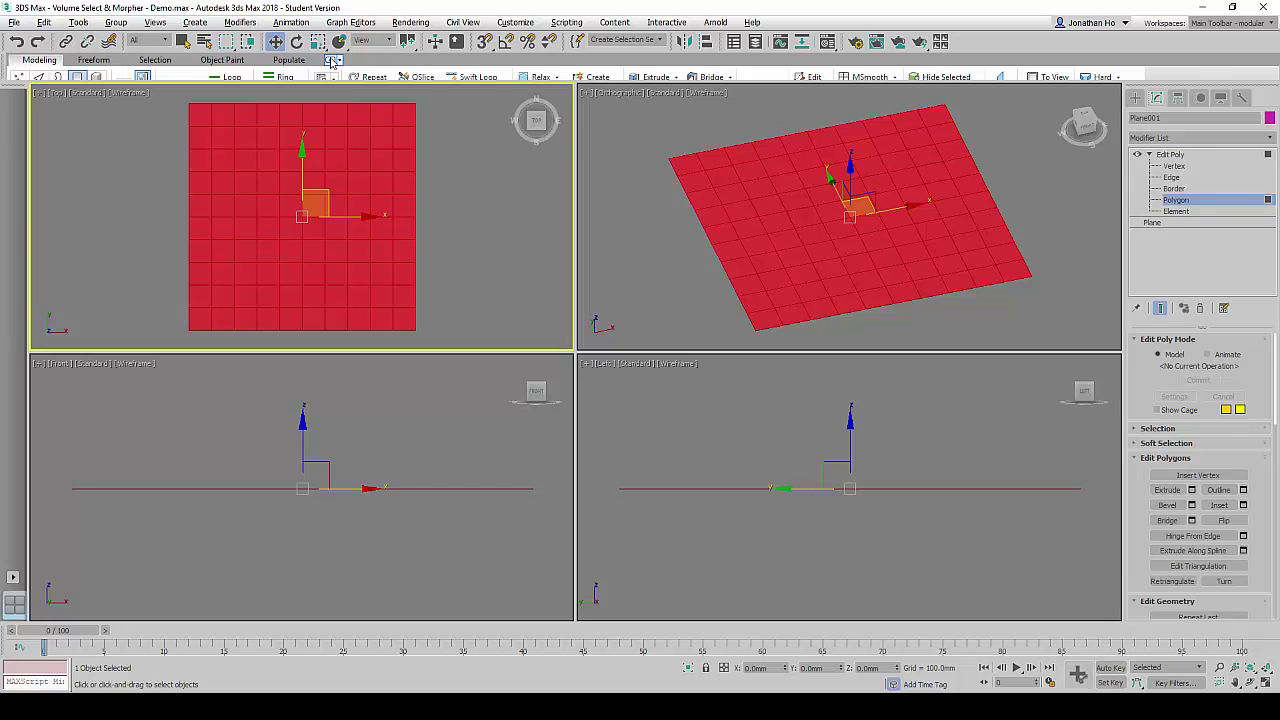
click(332, 61)
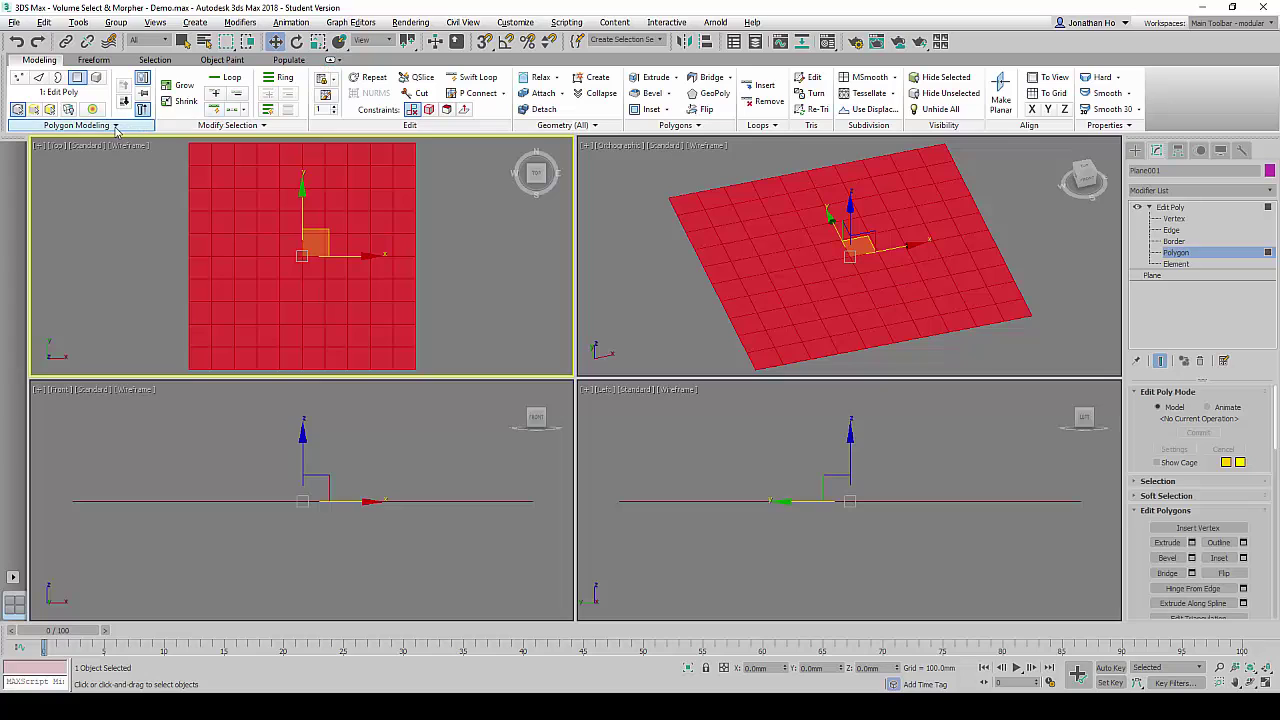
click(77, 125)
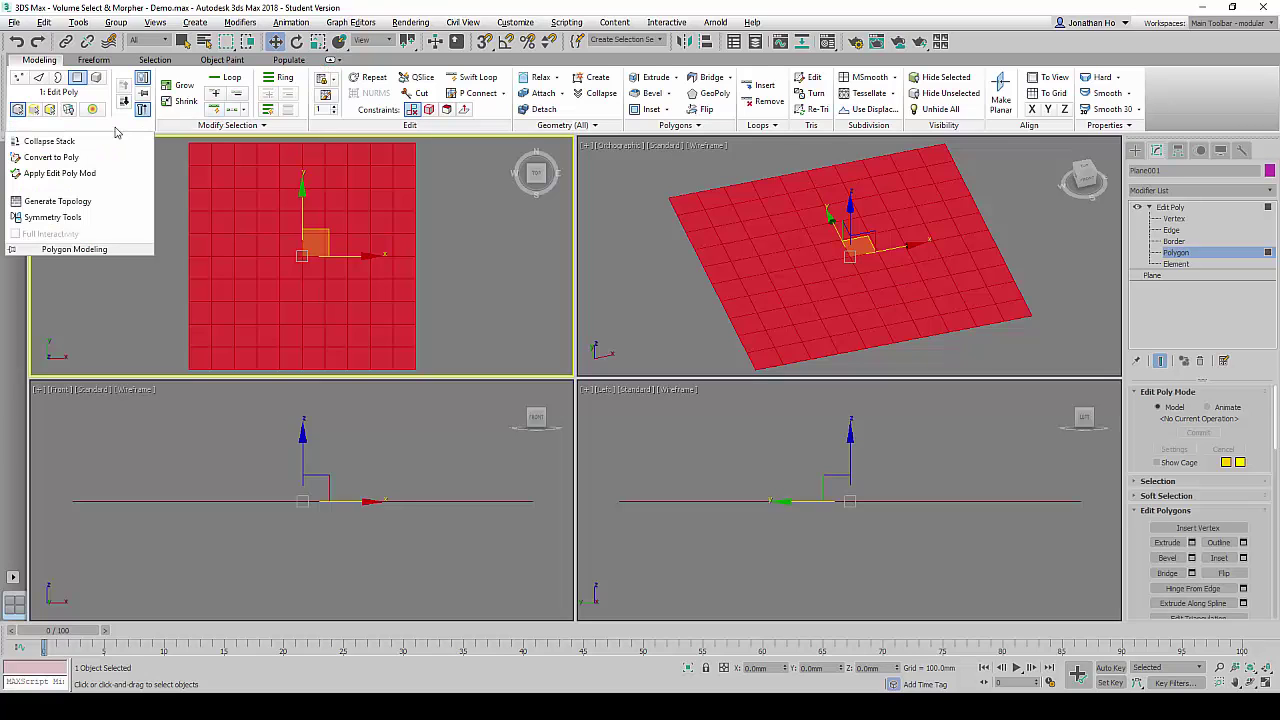
click(86, 203)
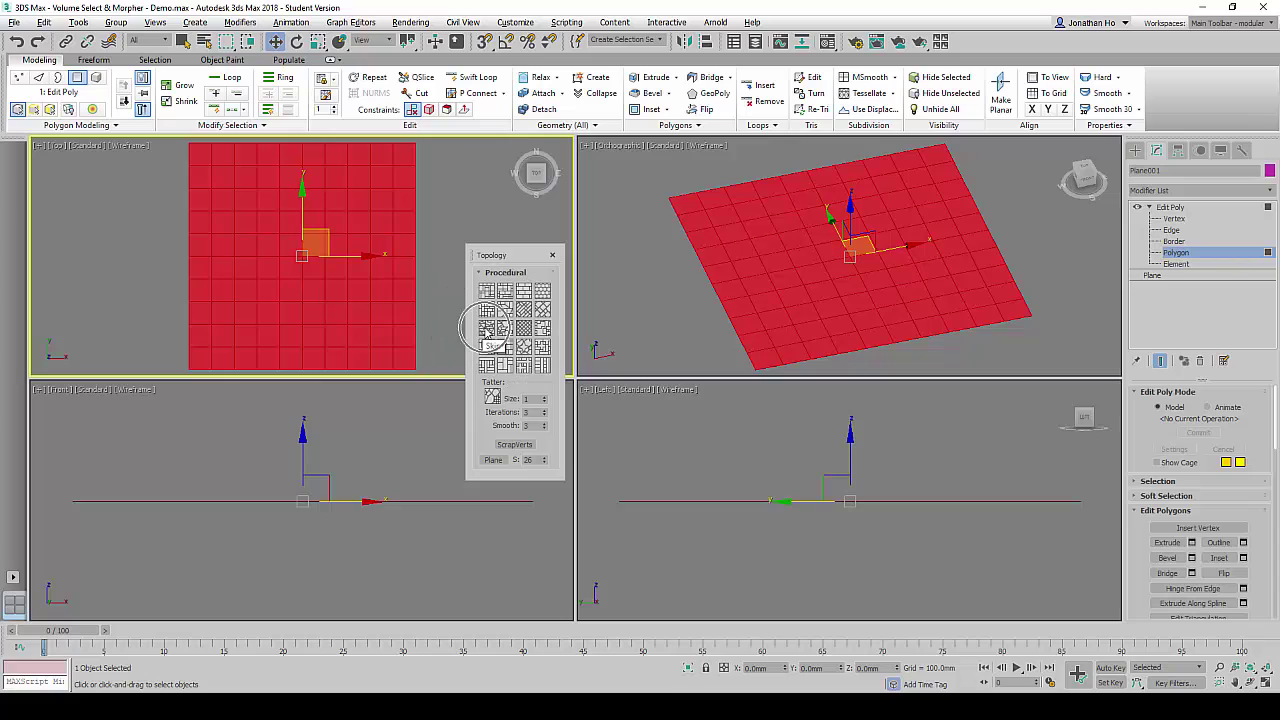
click(486, 343)
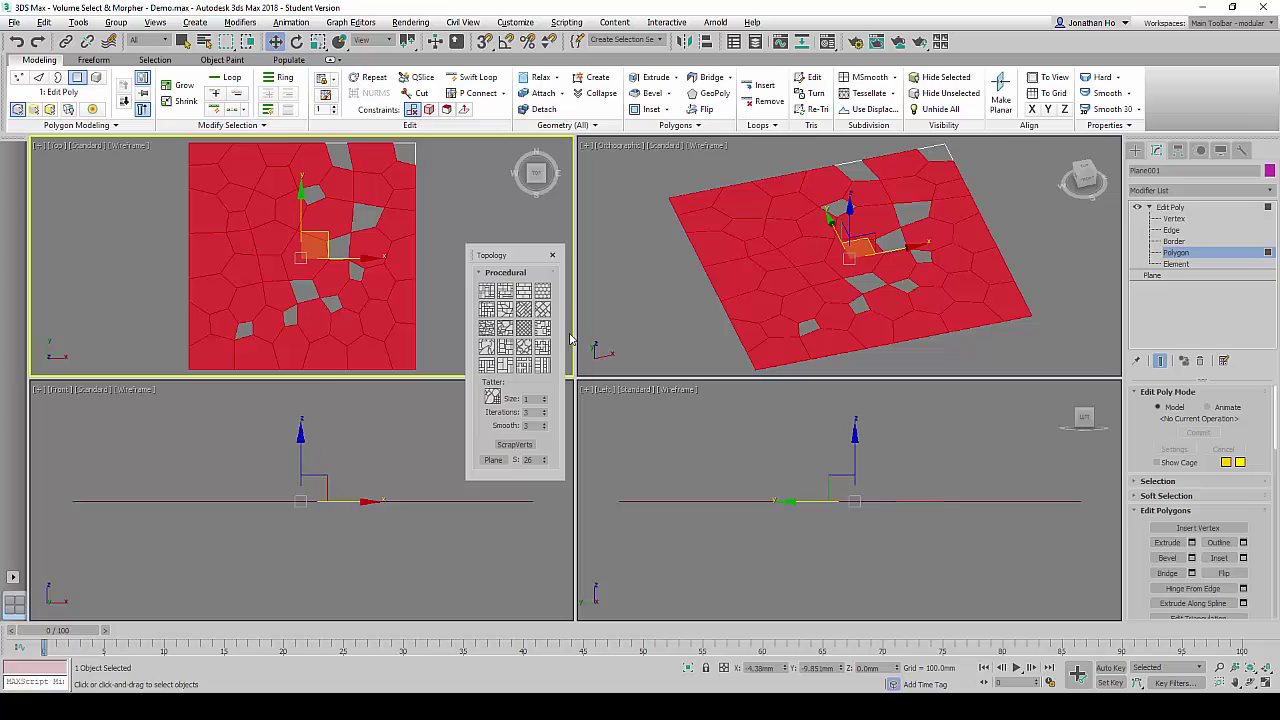
click(553, 257)
click(651, 296)
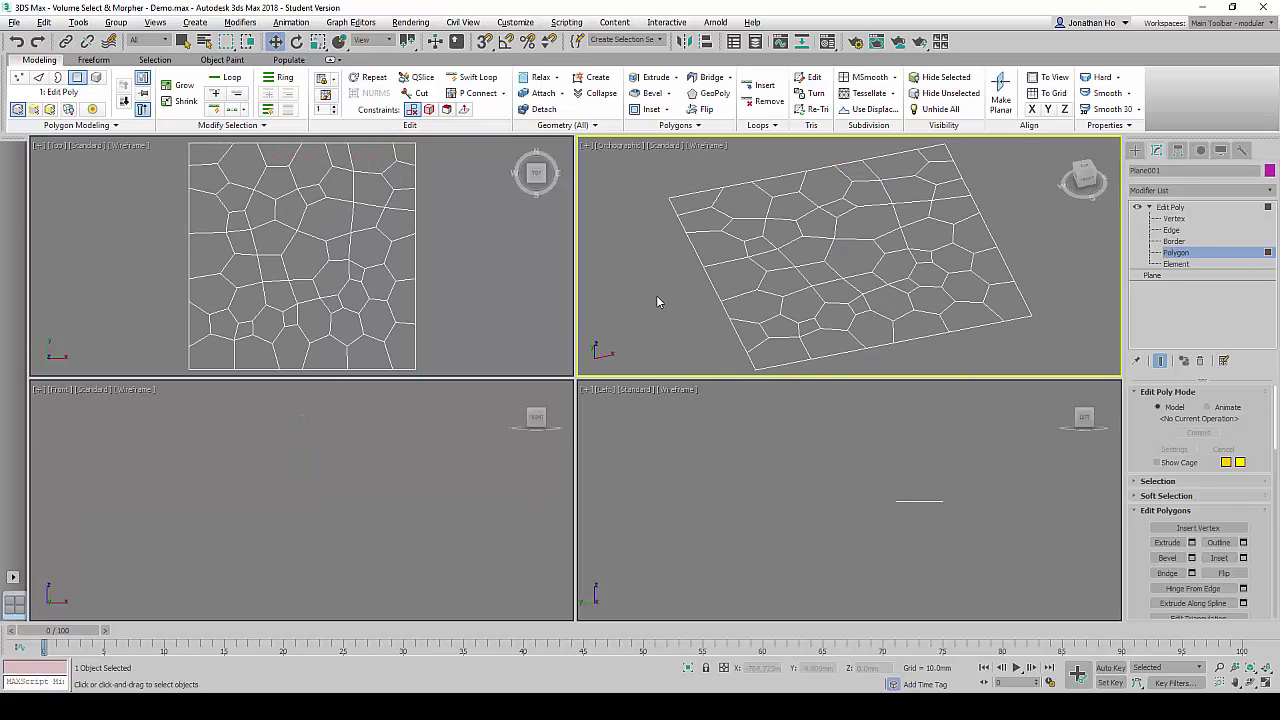
Add a second Edit Poly modifier on top of the first one in the plane's modifier stack.
click(1149, 207)
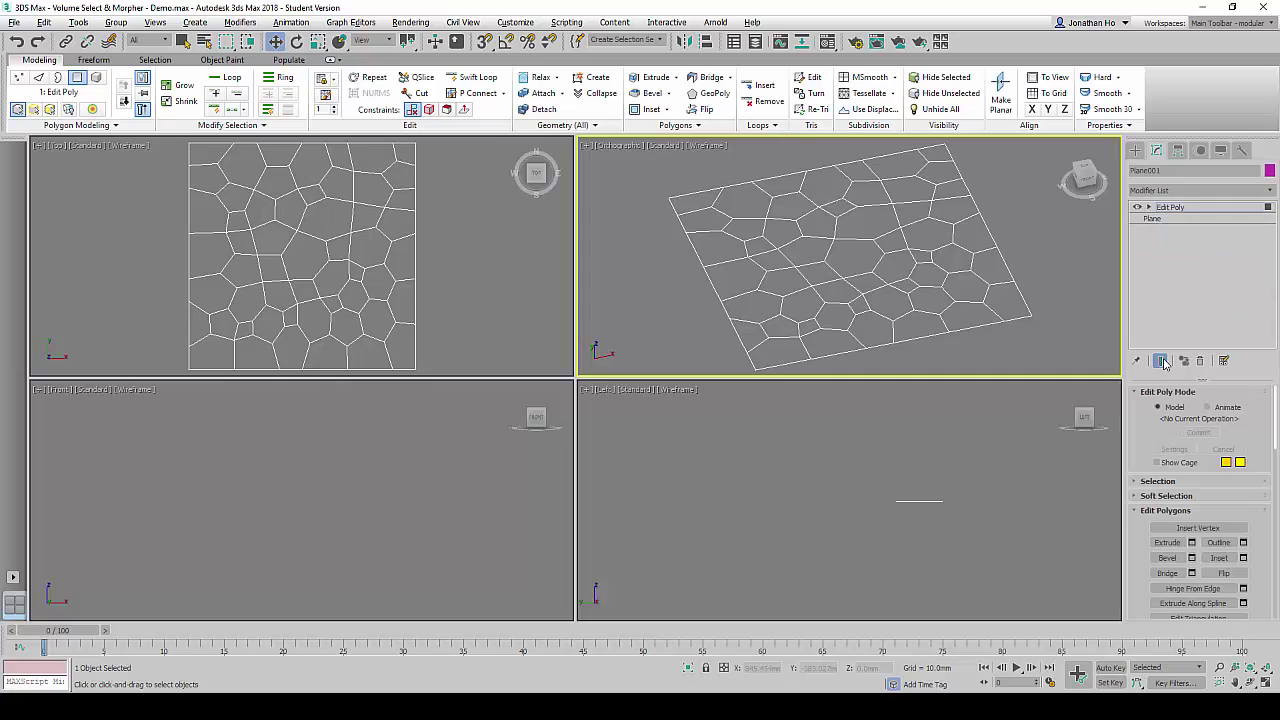
click(1271, 191)
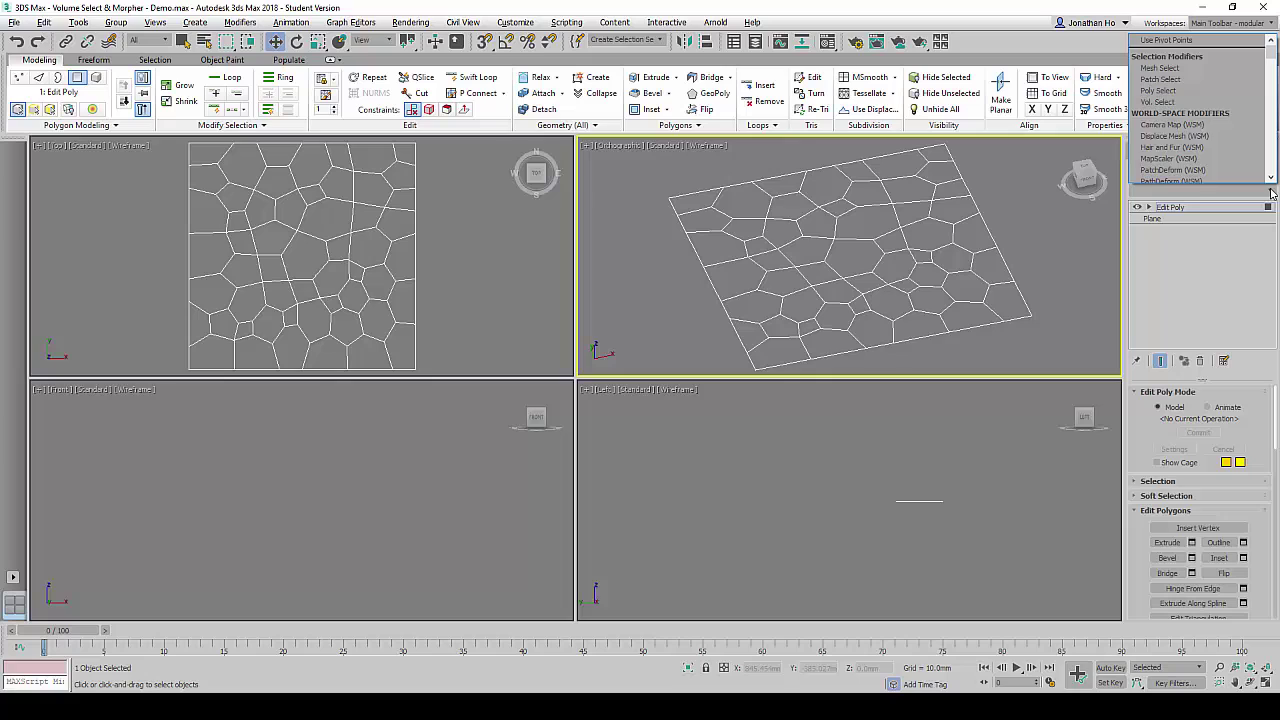
scroll(1255, 180, down, 15)
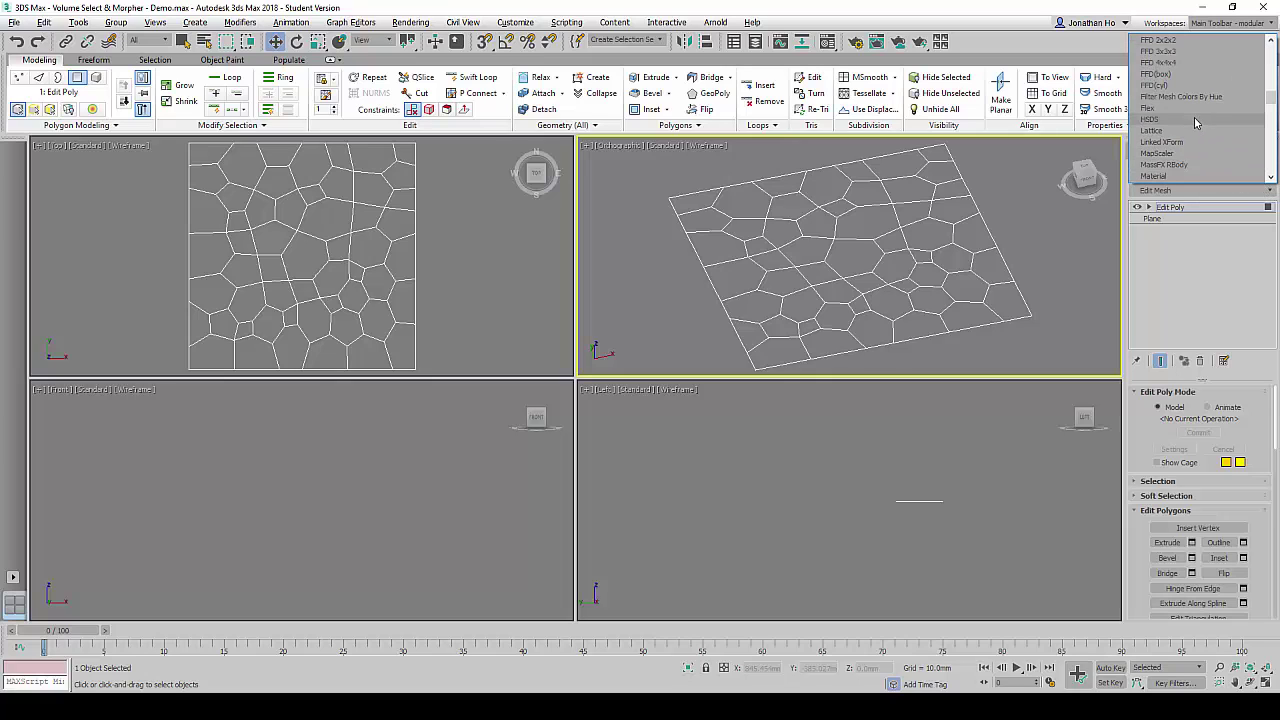
scroll(1181, 136, up, 3)
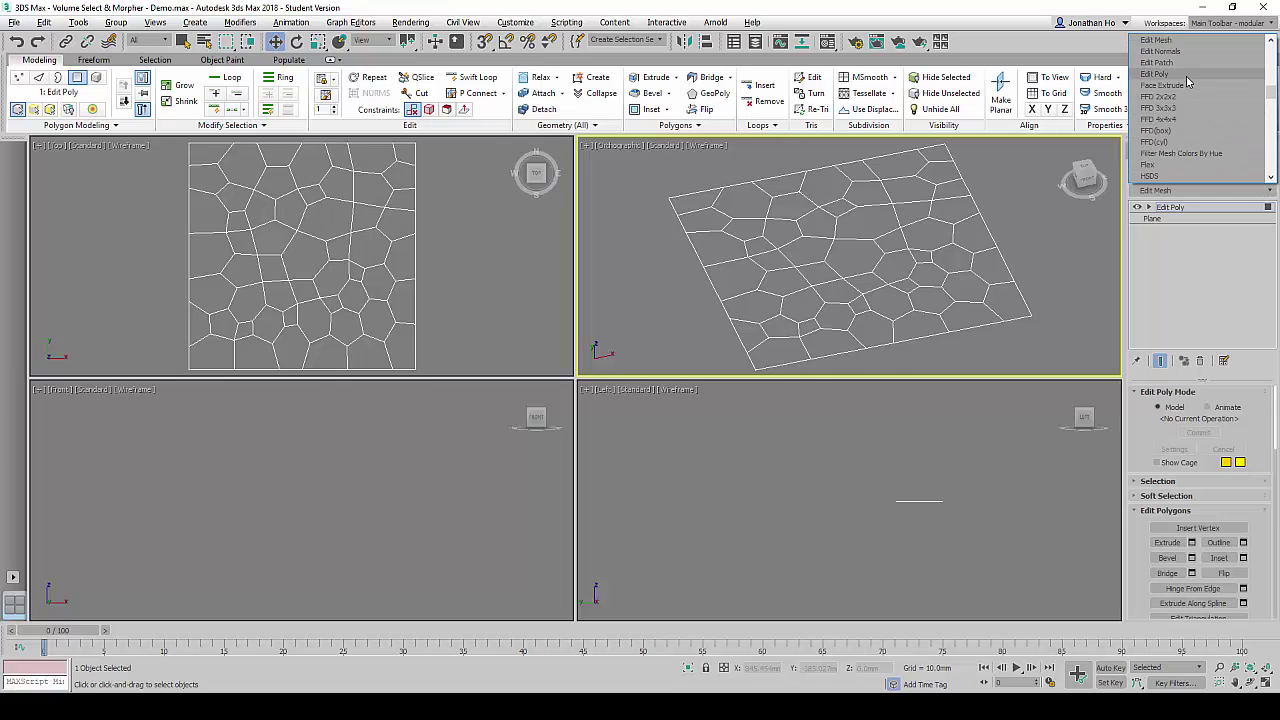
click(1186, 76)
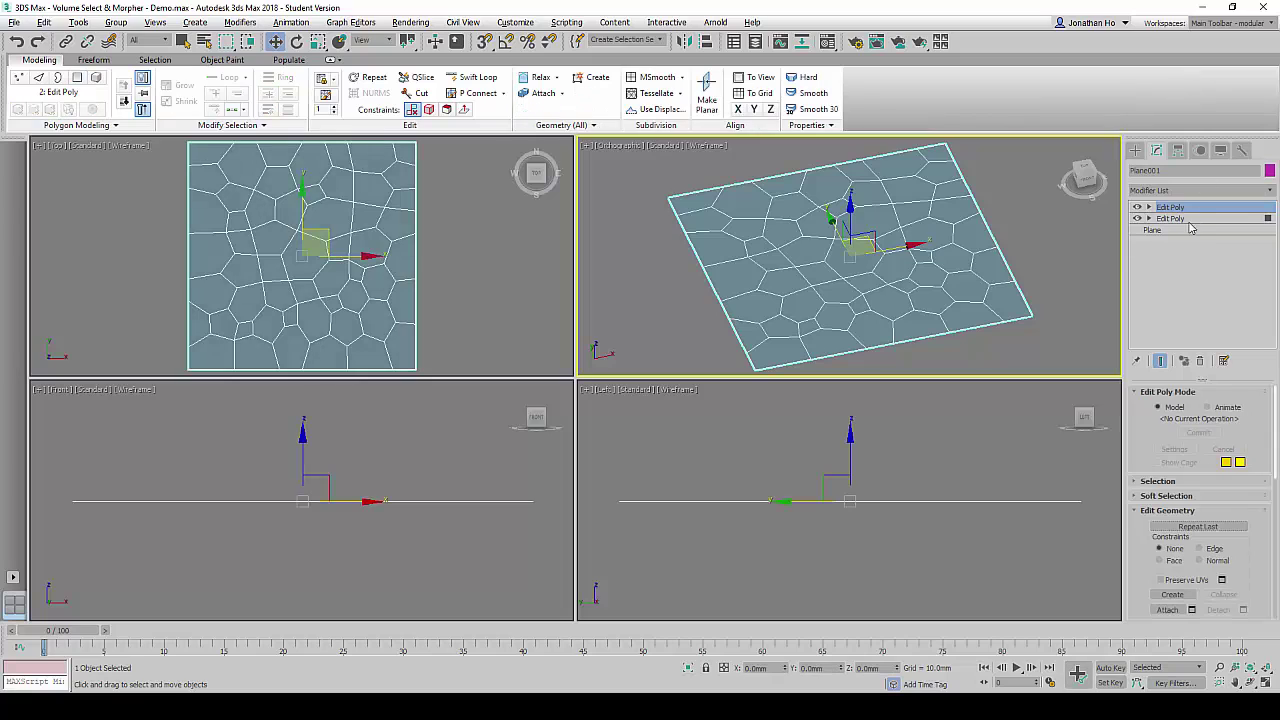
Select all polygons of the cell pattern in the upper Edit Poly modifier and switch that modifier to Animate mode.
click(1149, 207)
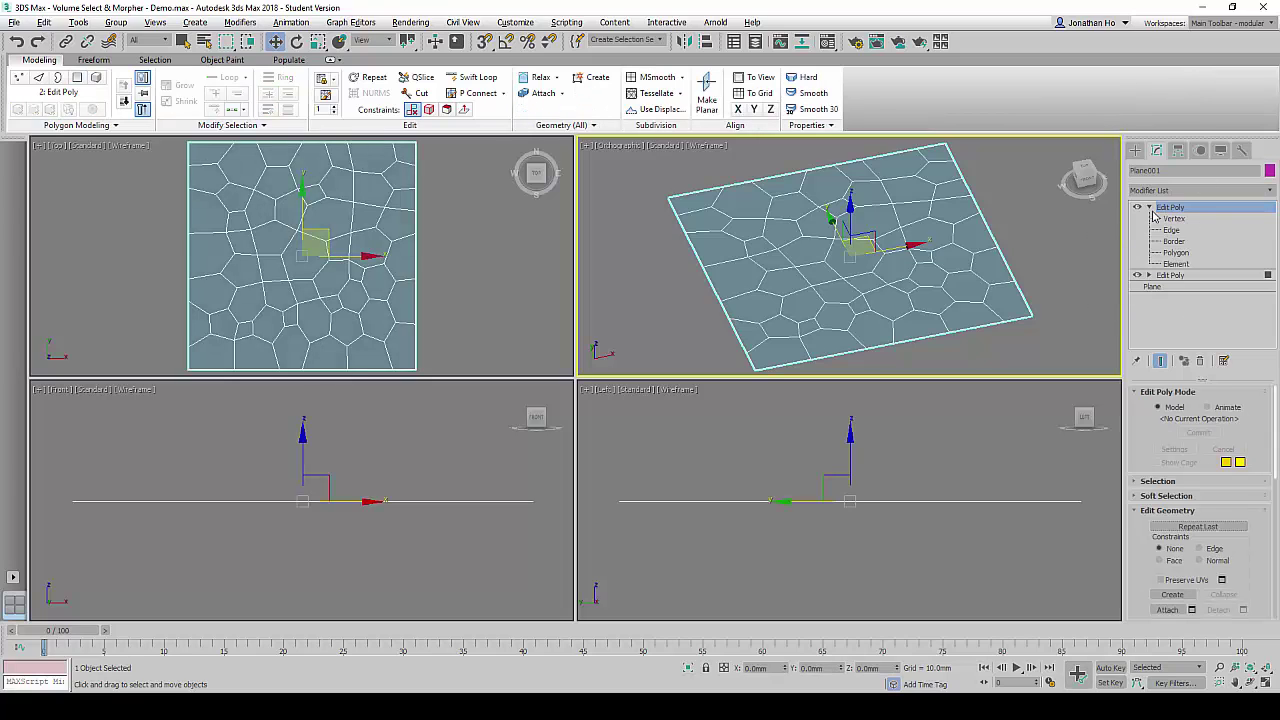
click(1190, 254)
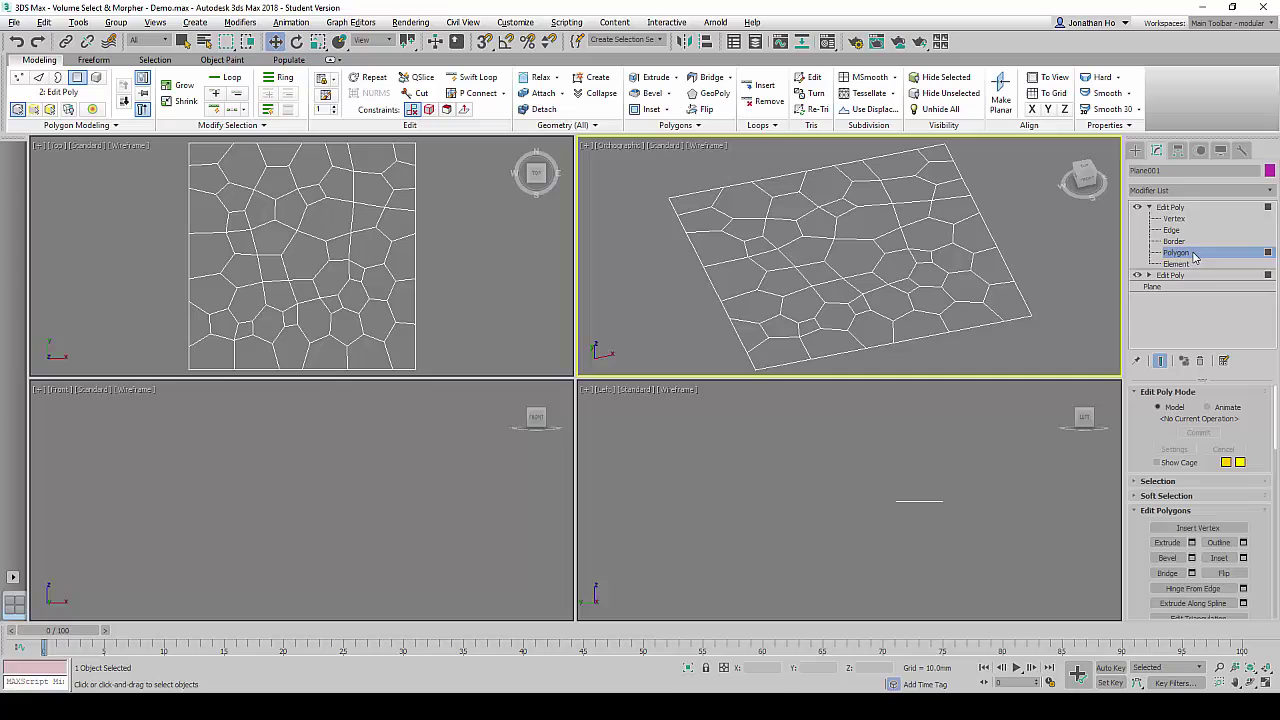
drag(172, 145, 423, 377)
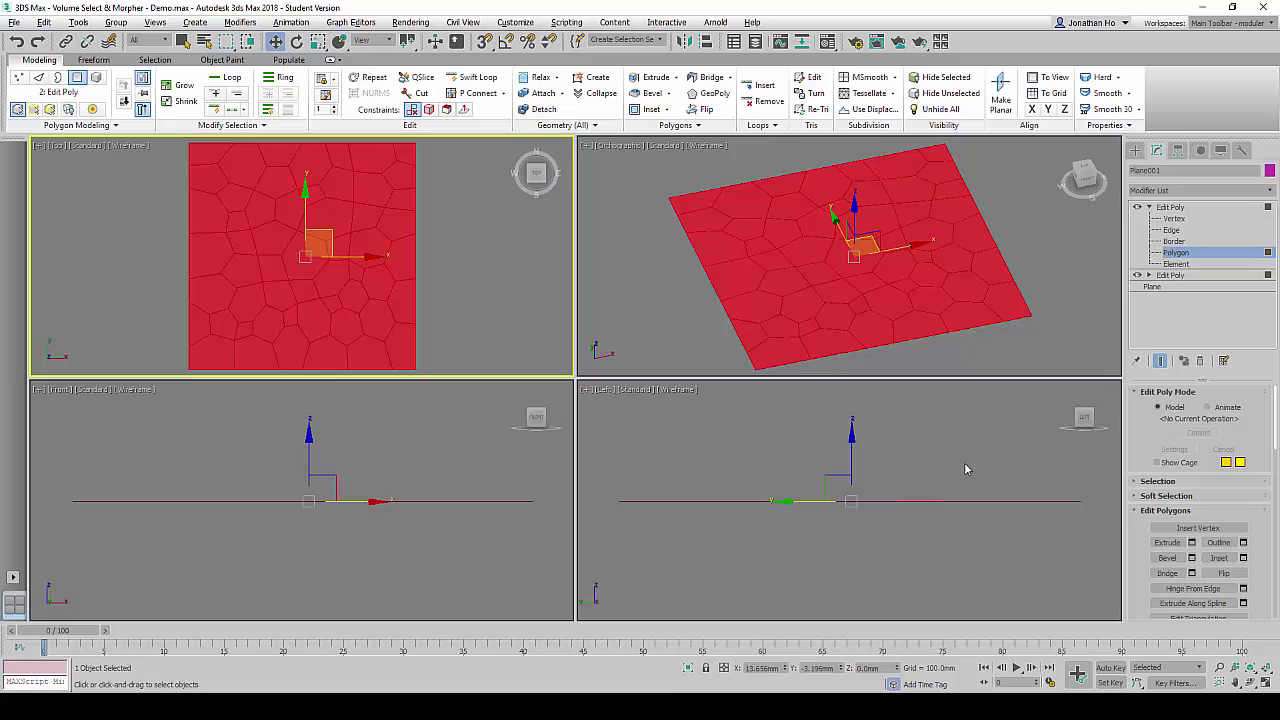
click(1208, 407)
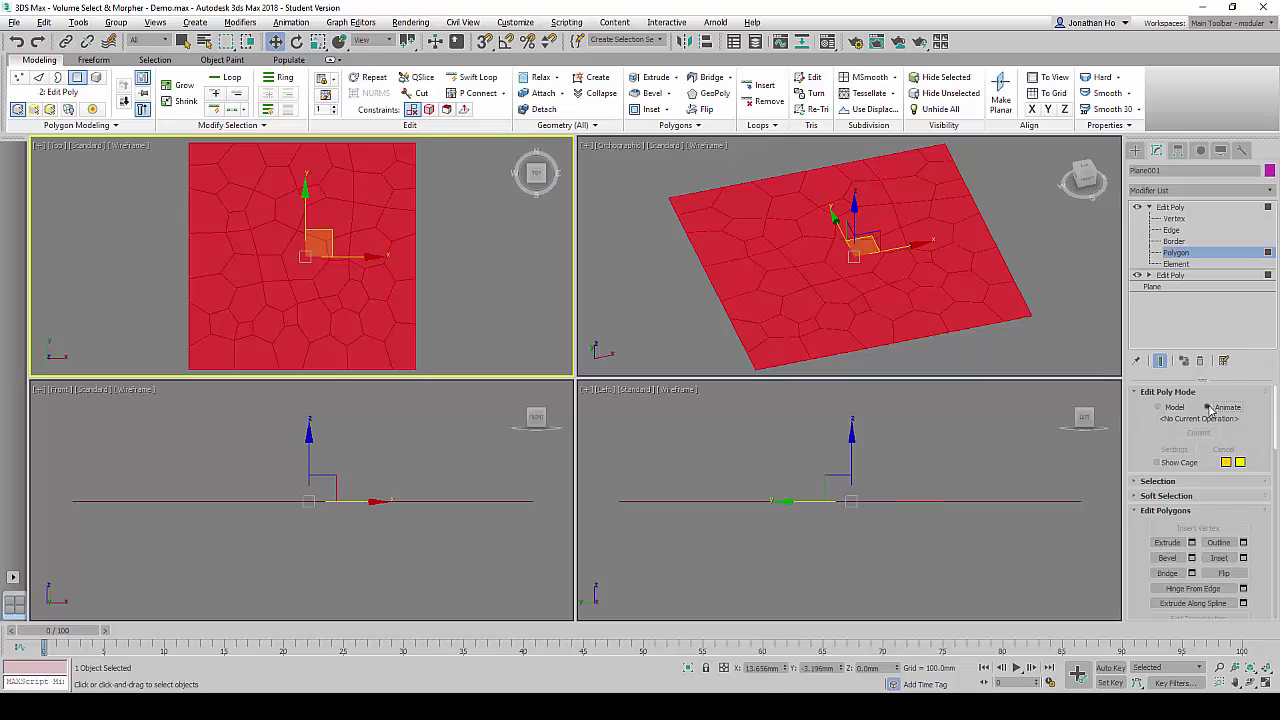
Inset the selected polygons individually, by polygon, with an amount of 3 mm.
click(1244, 558)
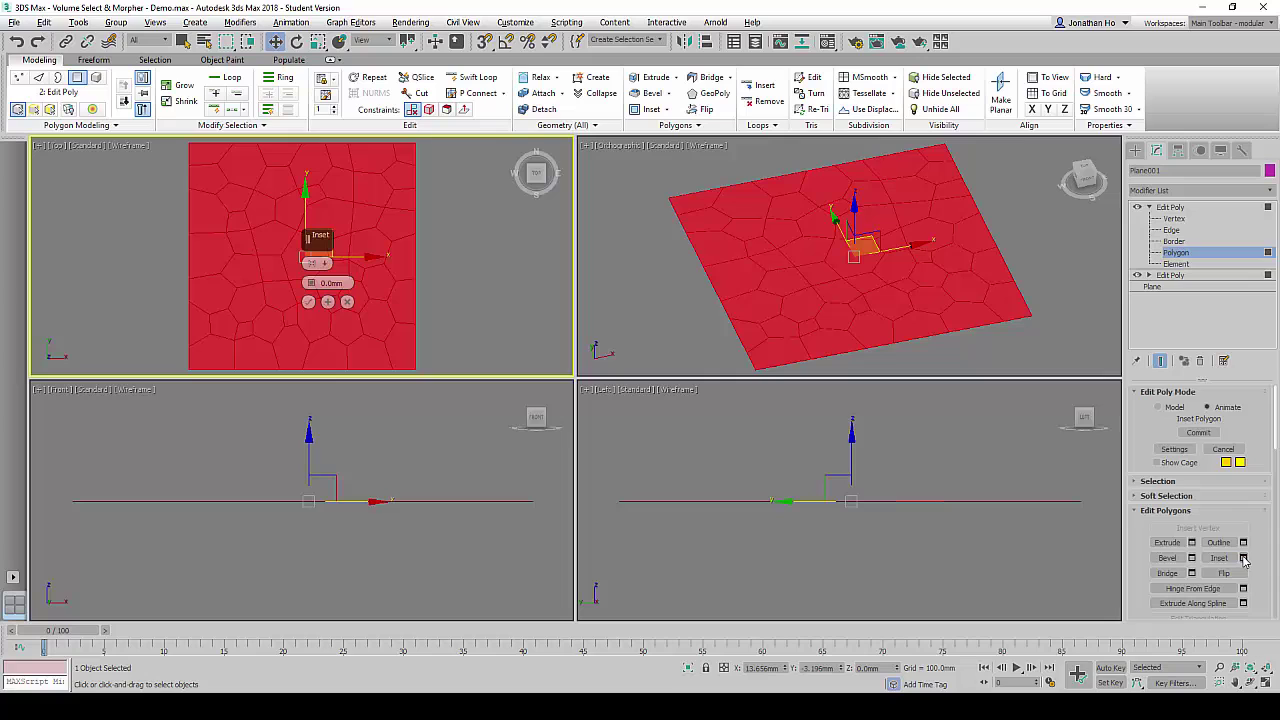
click(318, 263)
click(363, 290)
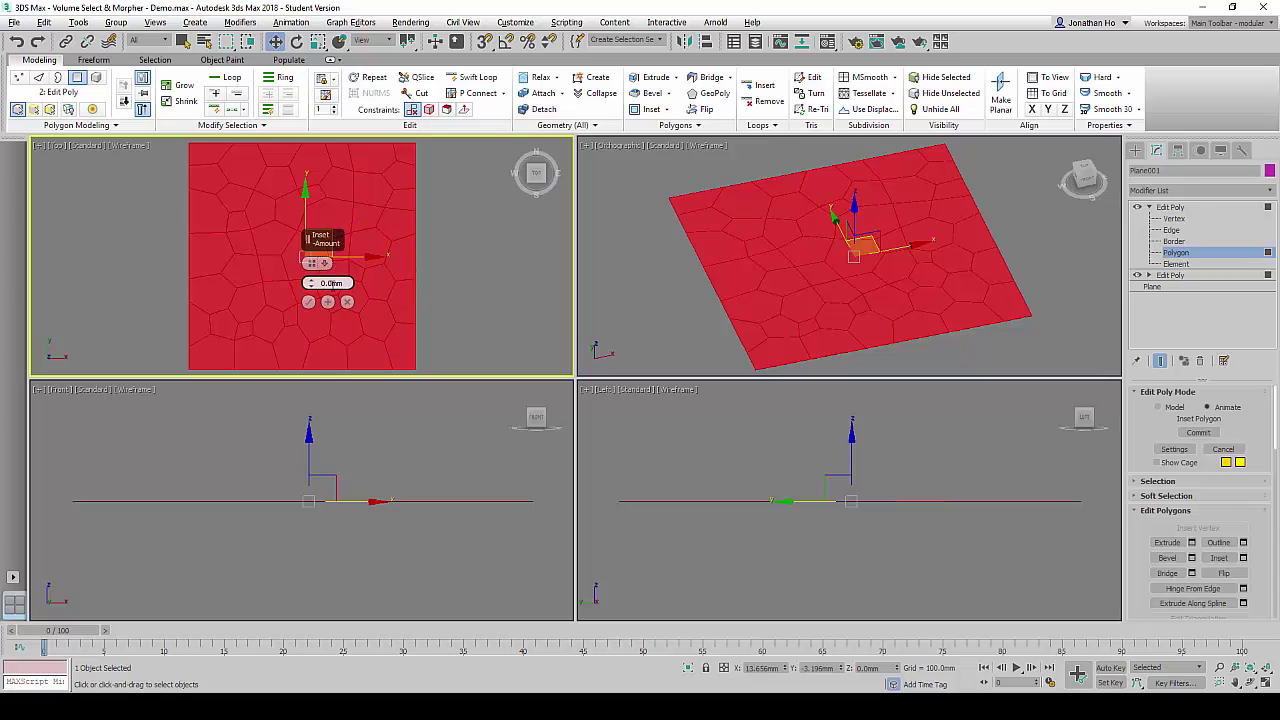
drag(343, 283, 321, 286)
text(3)
click(309, 302)
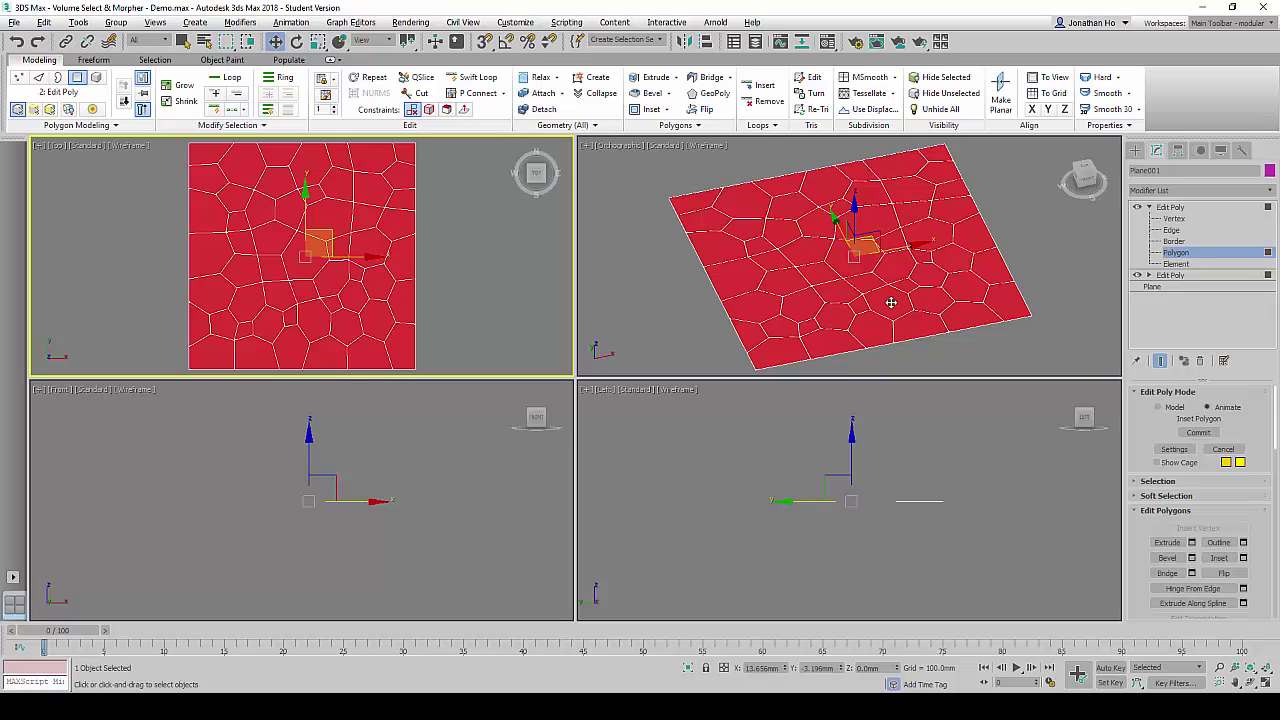
Add a DeleteMesh modifier above the upper Edit Poly modifier, followed by a Morpher modifier on top of the stack.
click(1199, 190)
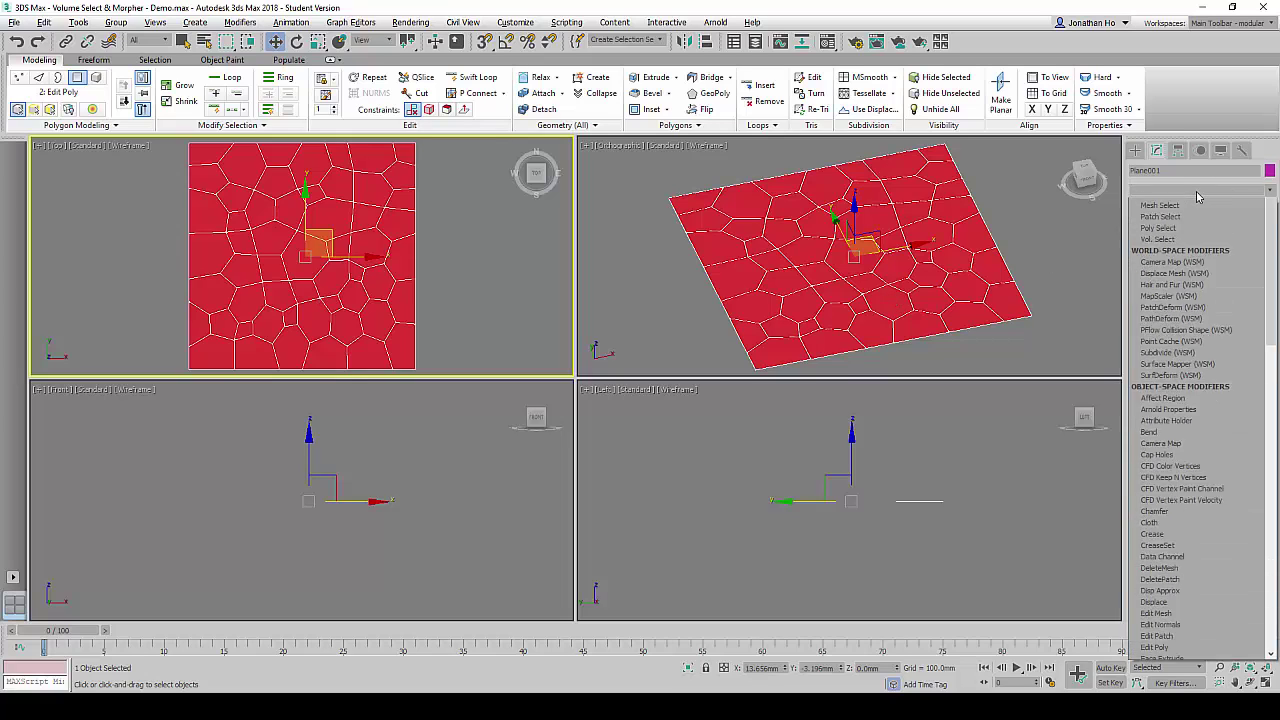
text(de)
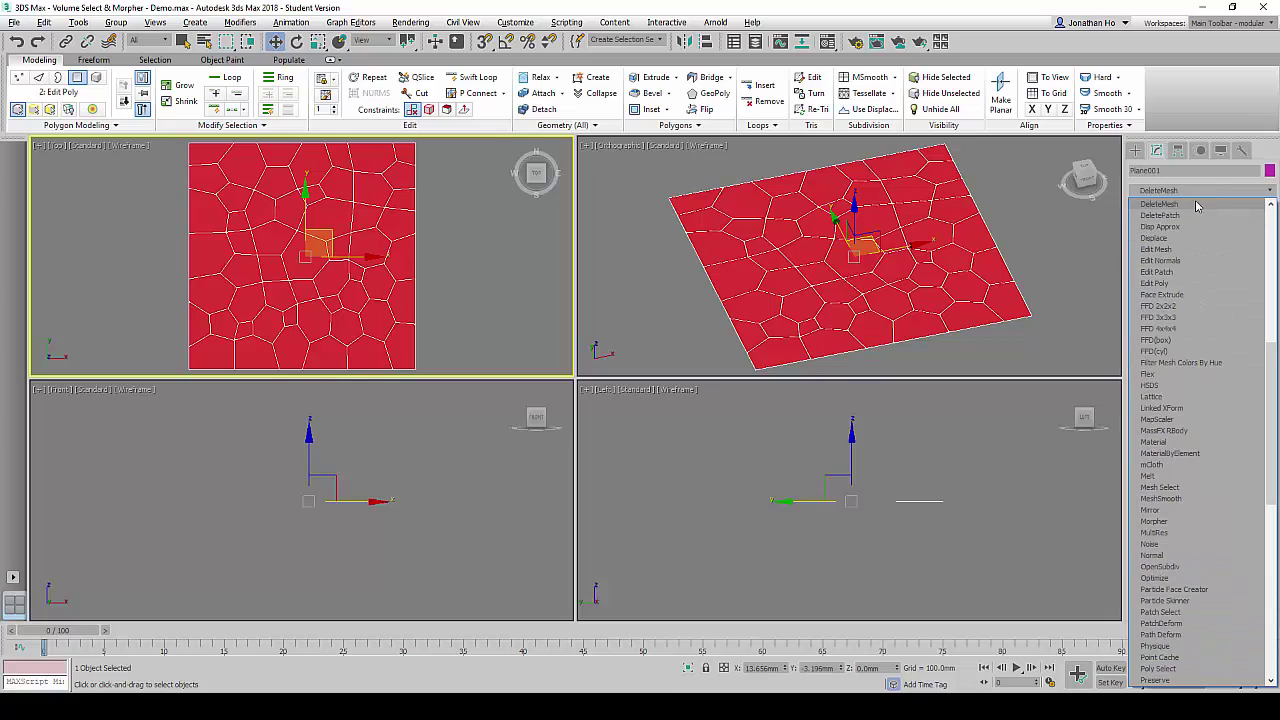
key(Return)
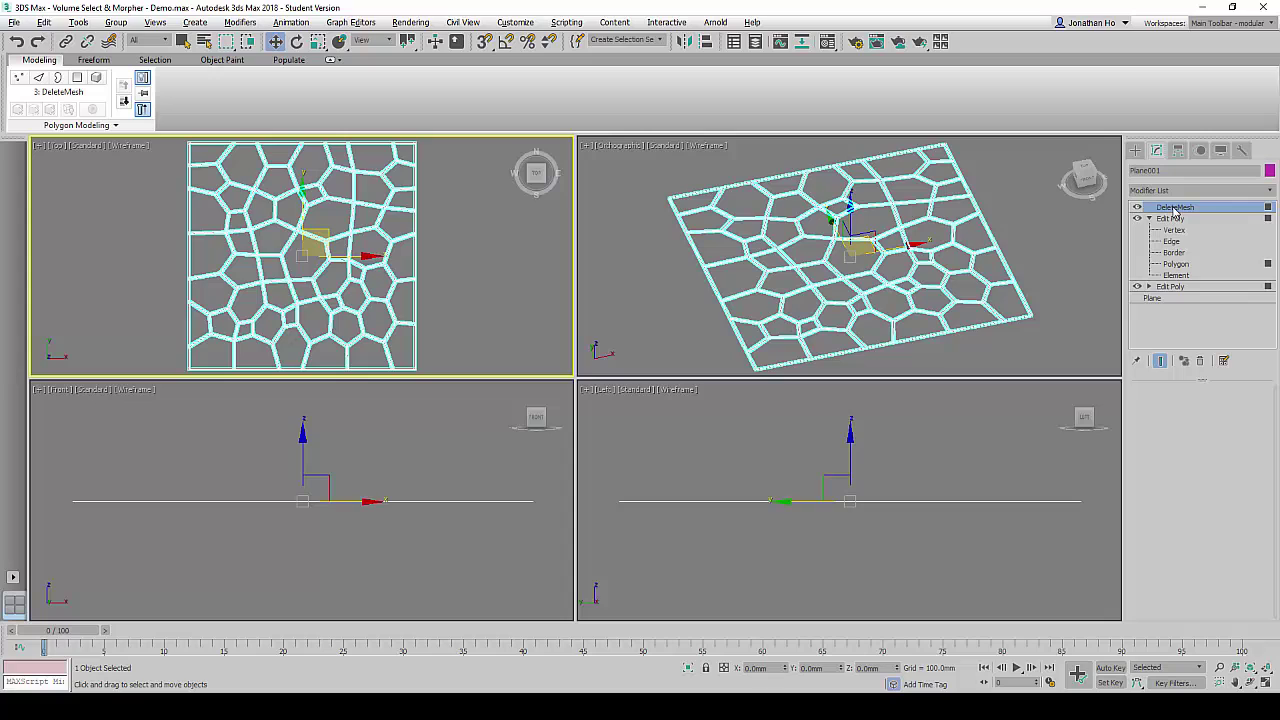
click(1270, 191)
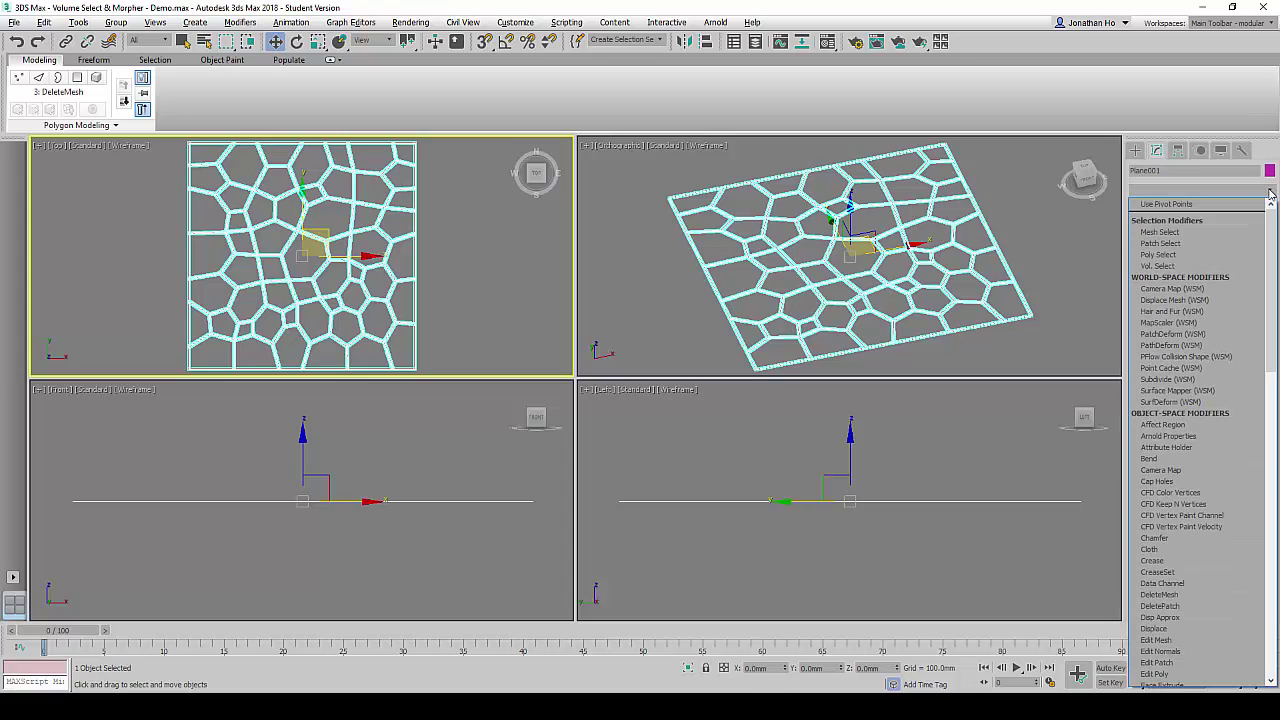
text(mo)
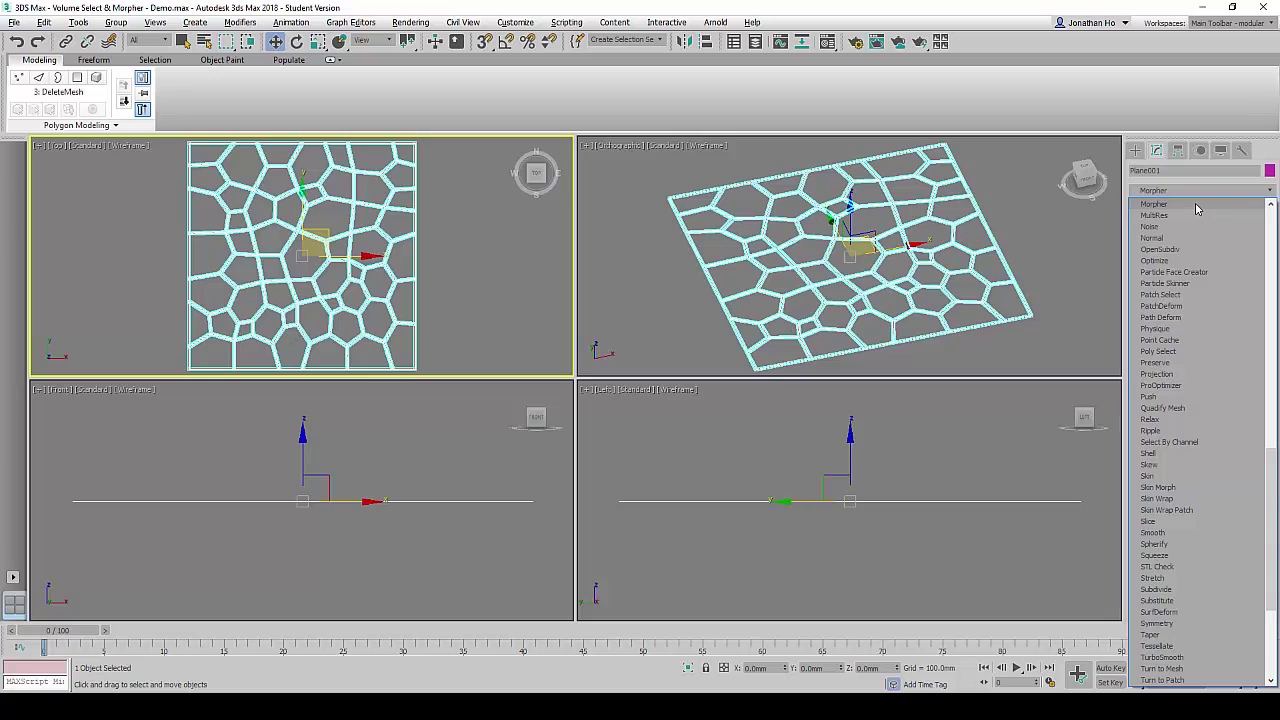
click(1196, 205)
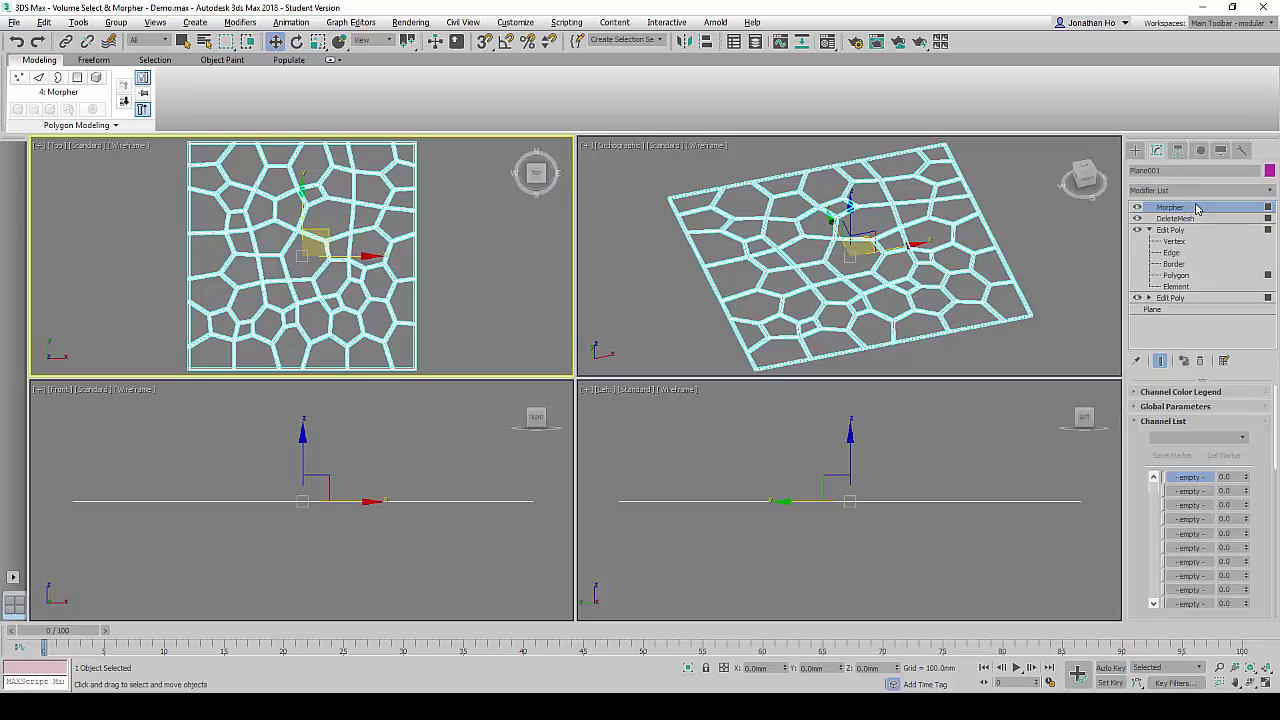
Capture the plane's current state in the first empty Morpher channel and name it 1st State.
click(1200, 480)
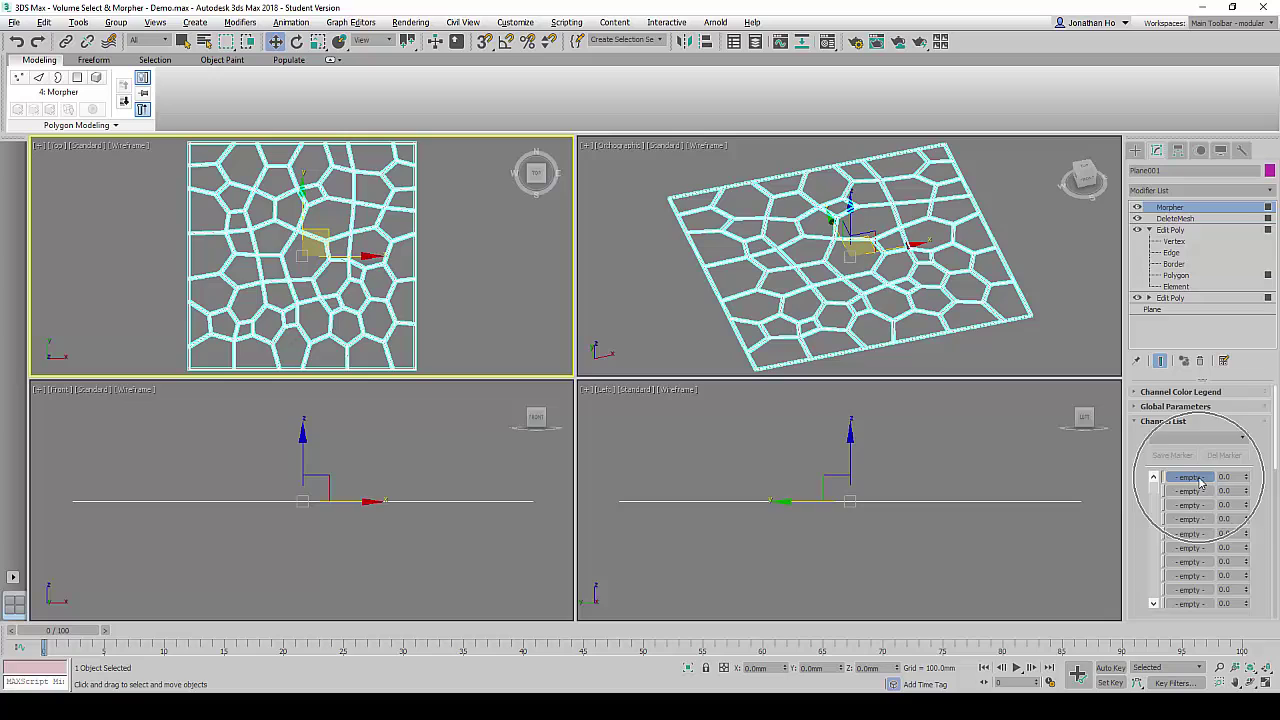
scroll(1200, 482, down, 4)
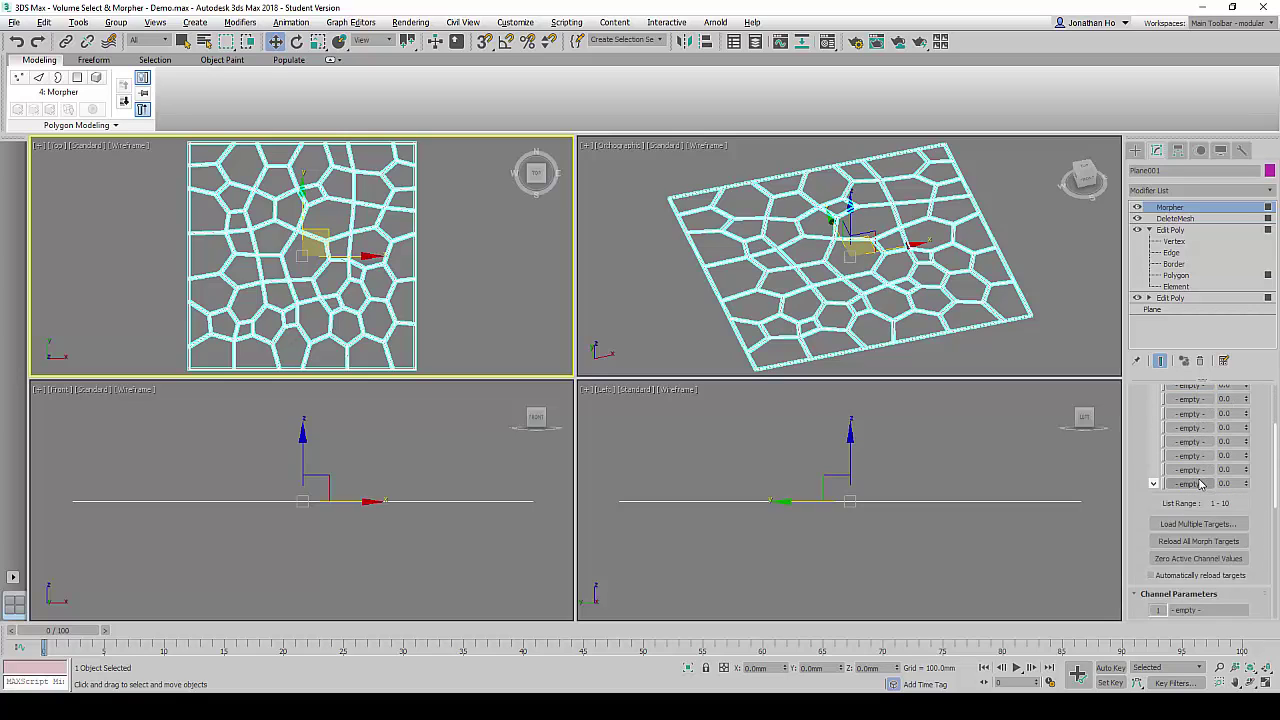
scroll(1200, 483, down, 5)
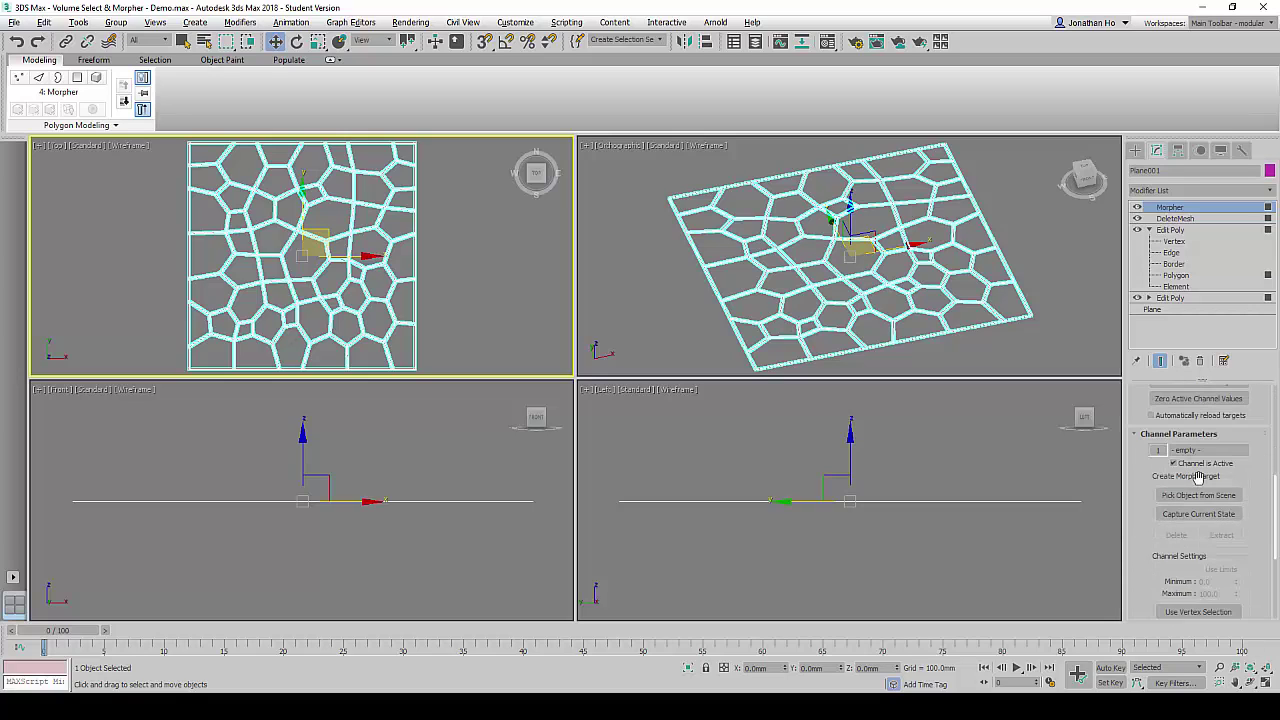
scroll(1199, 477, down, 1)
click(1193, 494)
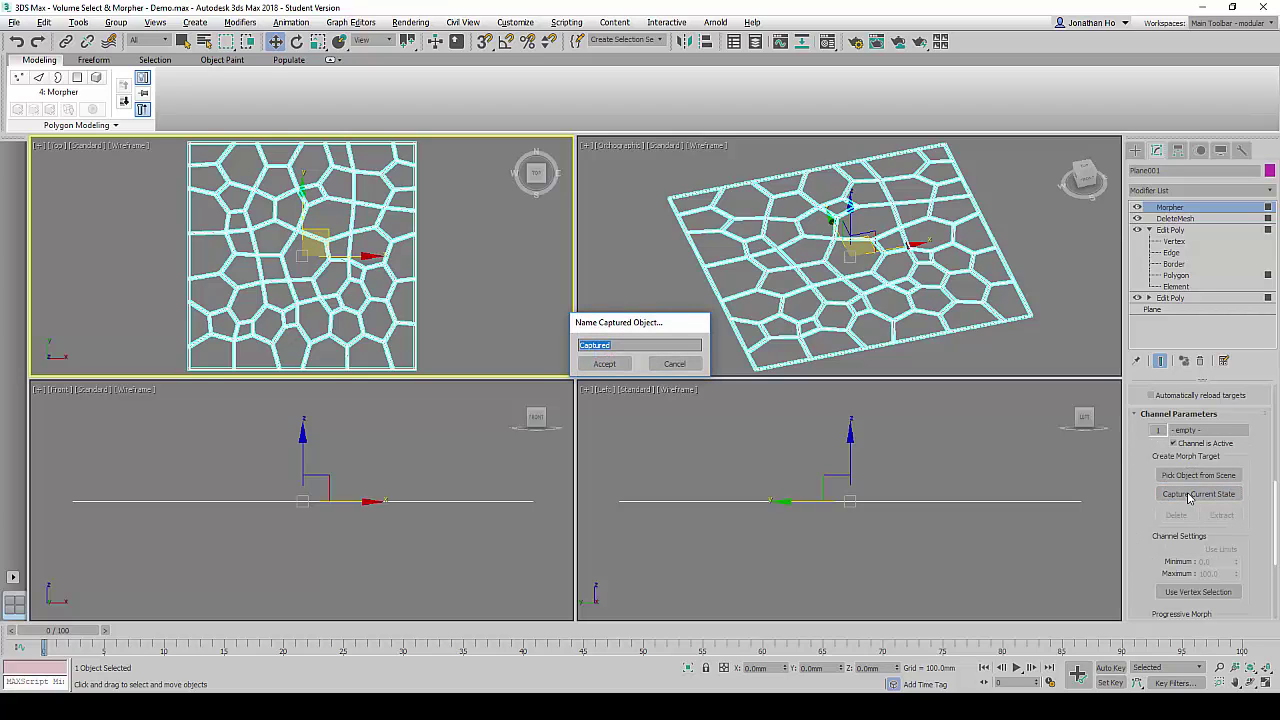
text(1st State)
click(604, 365)
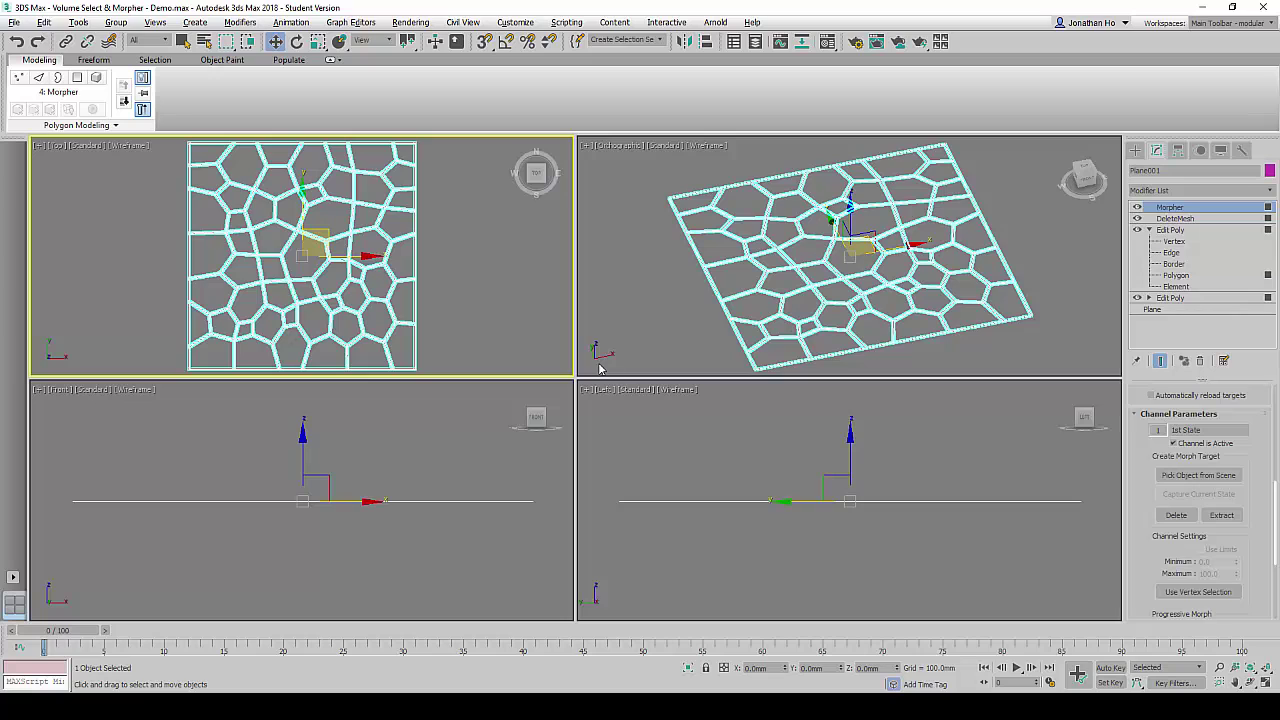
Set the polygon inset amount in the upper Edit Poly modifier to 30 mm and show the orthographic view shaded with edged faces.
click(1185, 278)
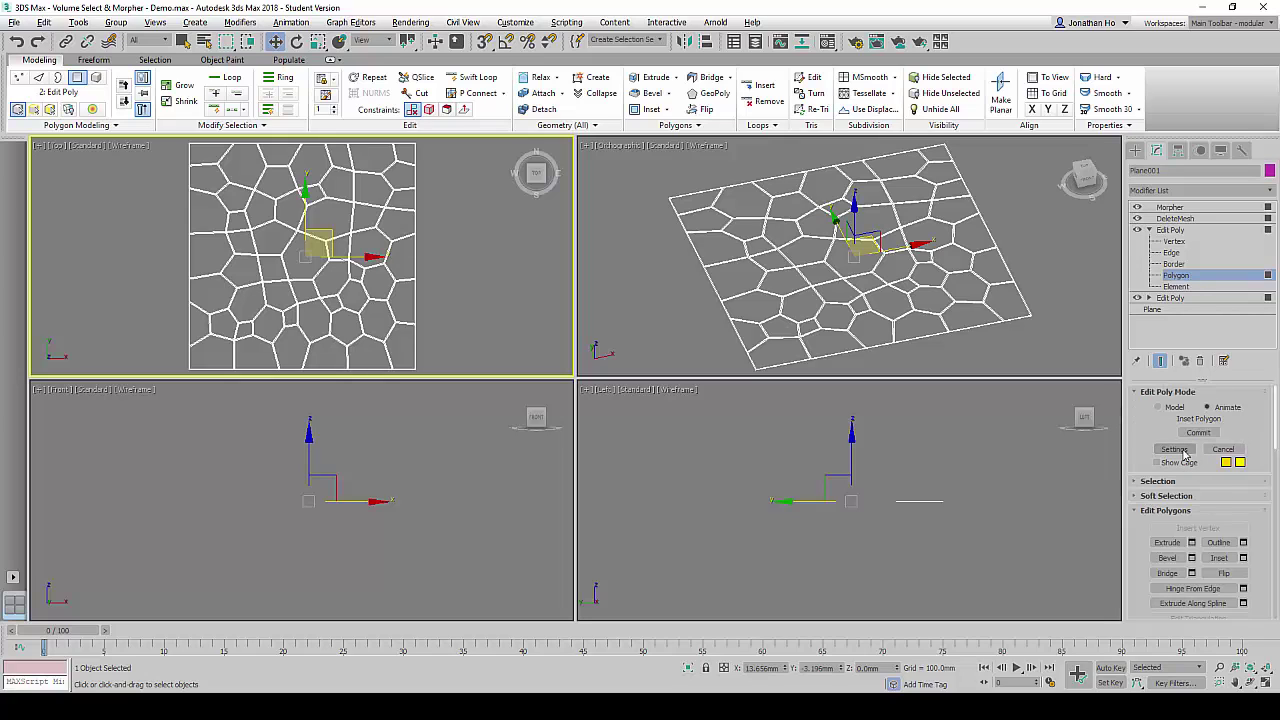
click(1183, 452)
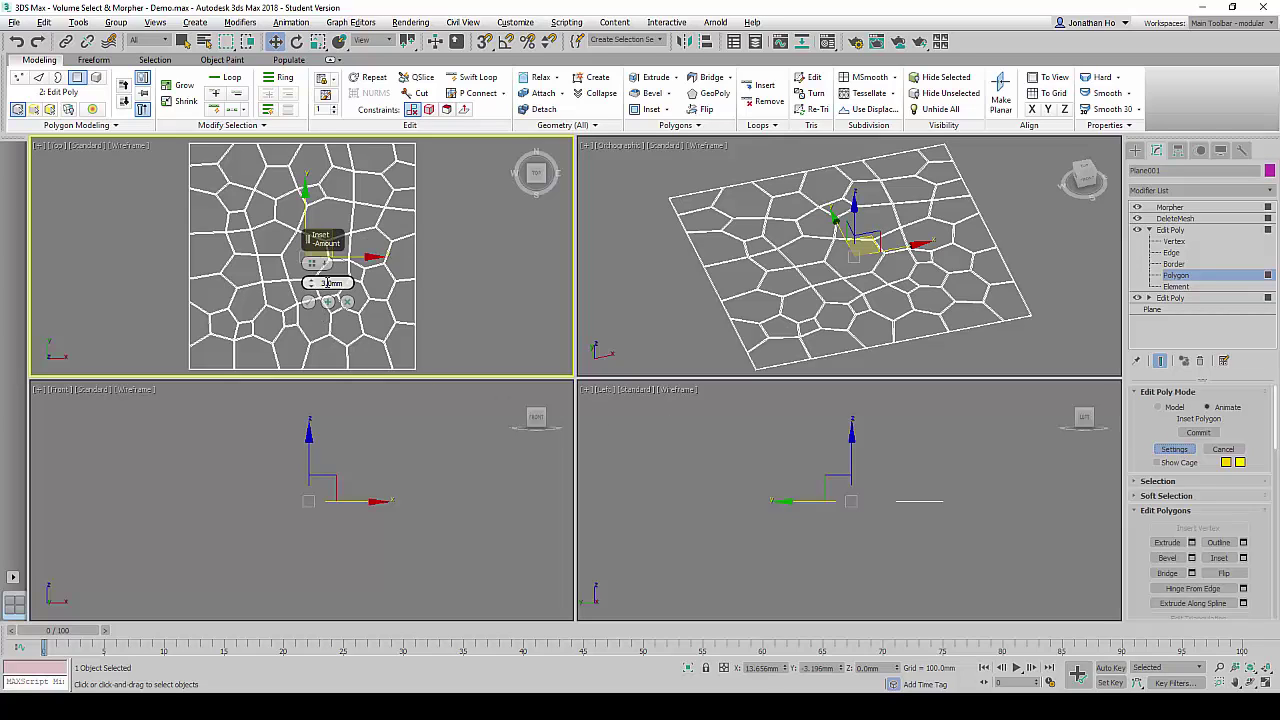
click(323, 285)
text(30)
key(Return)
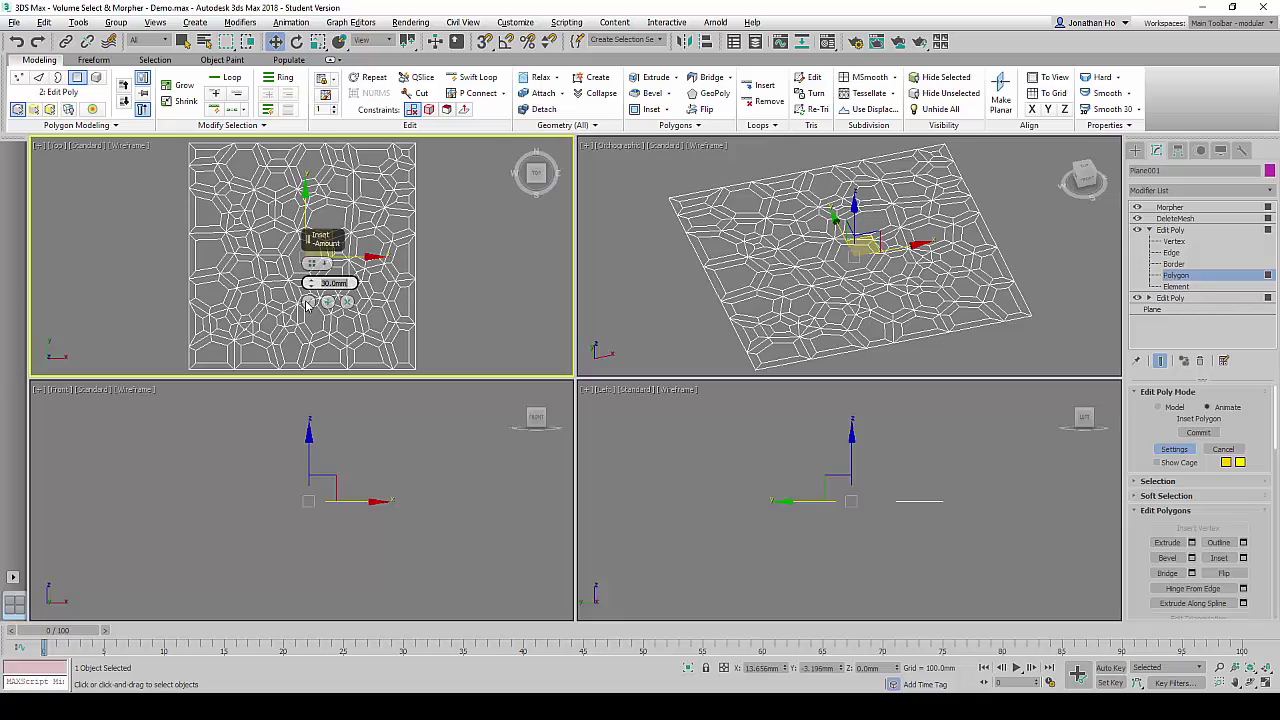
click(307, 303)
click(669, 293)
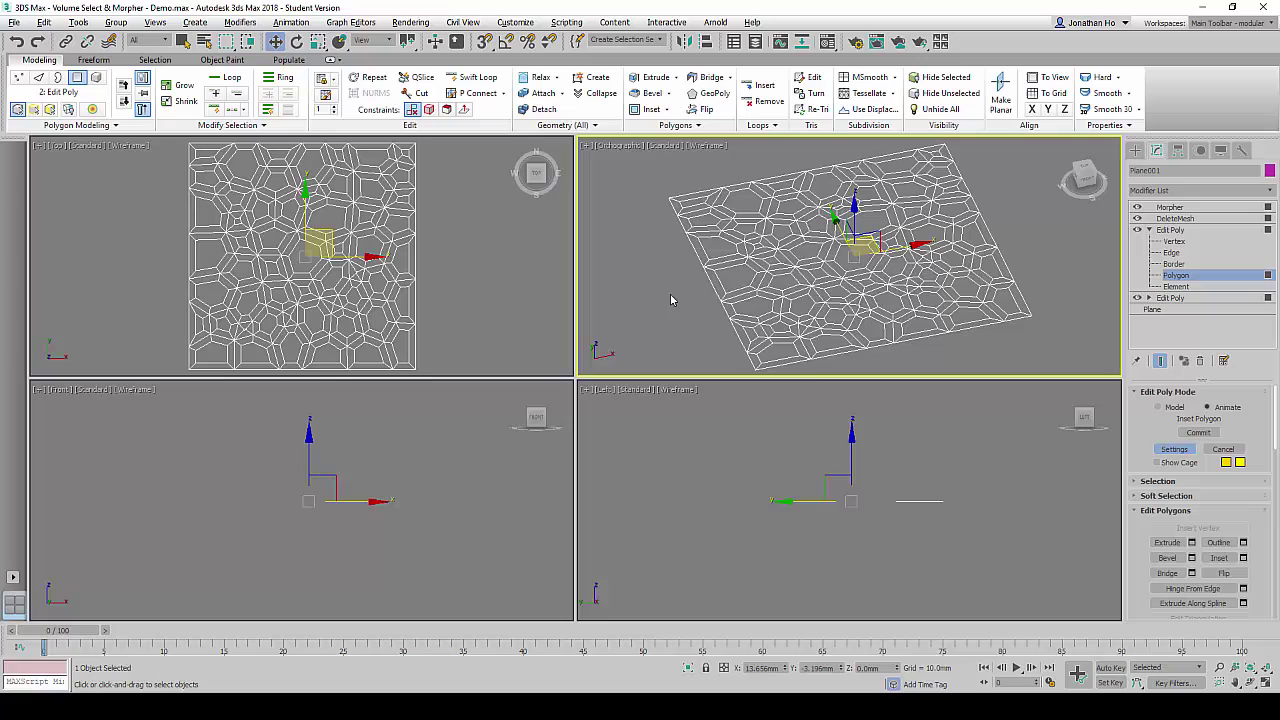
key(F3)
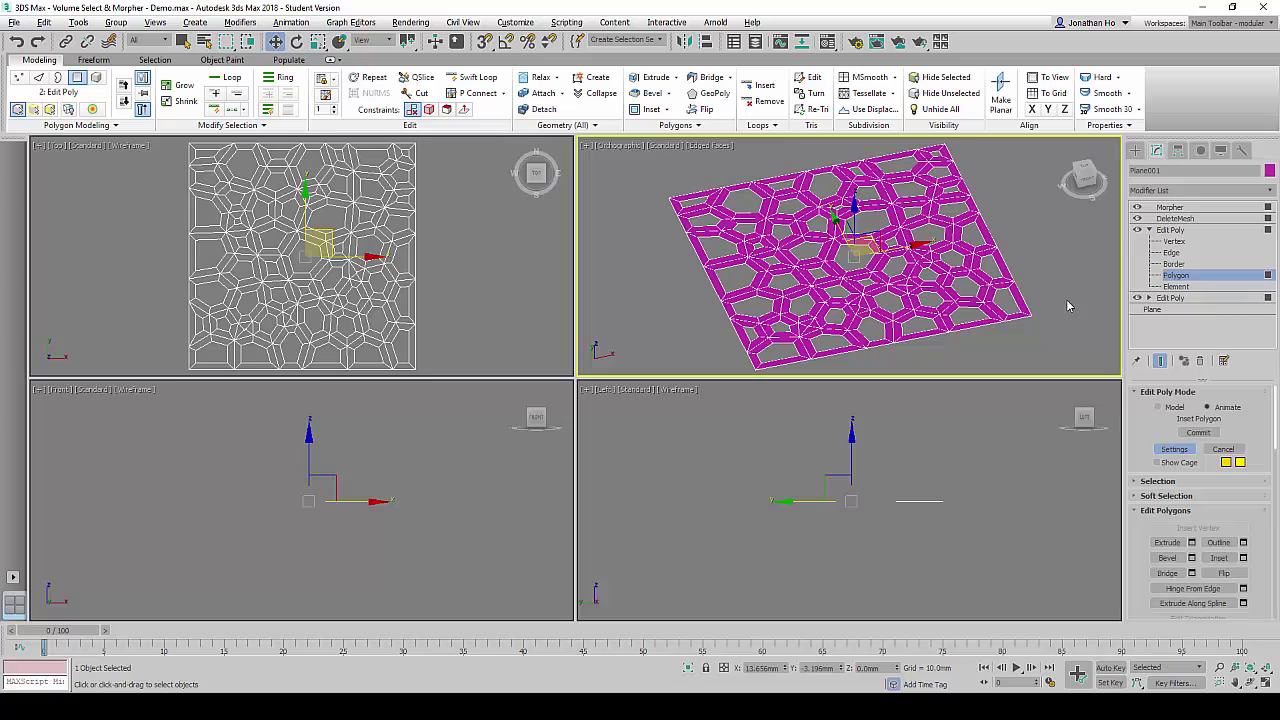
Capture the plane's current state in the second Morpher channel and name it 2nd State.
click(1192, 208)
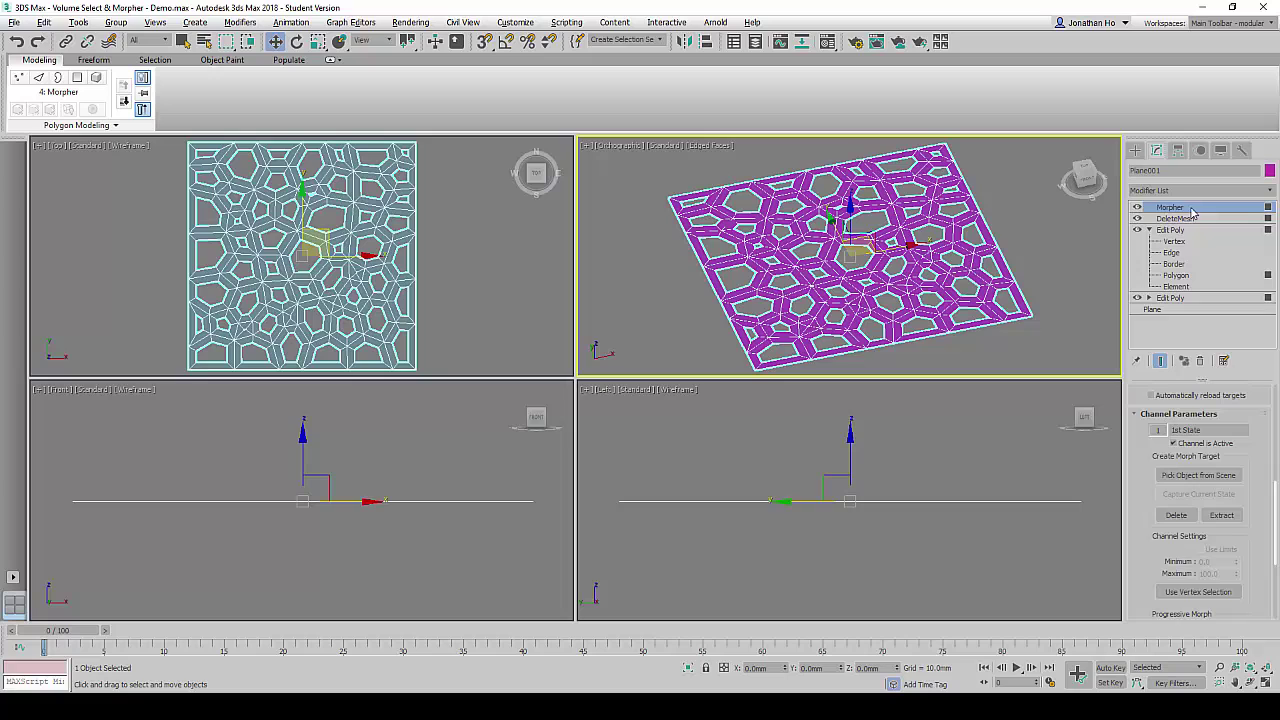
scroll(1225, 471, up, 2)
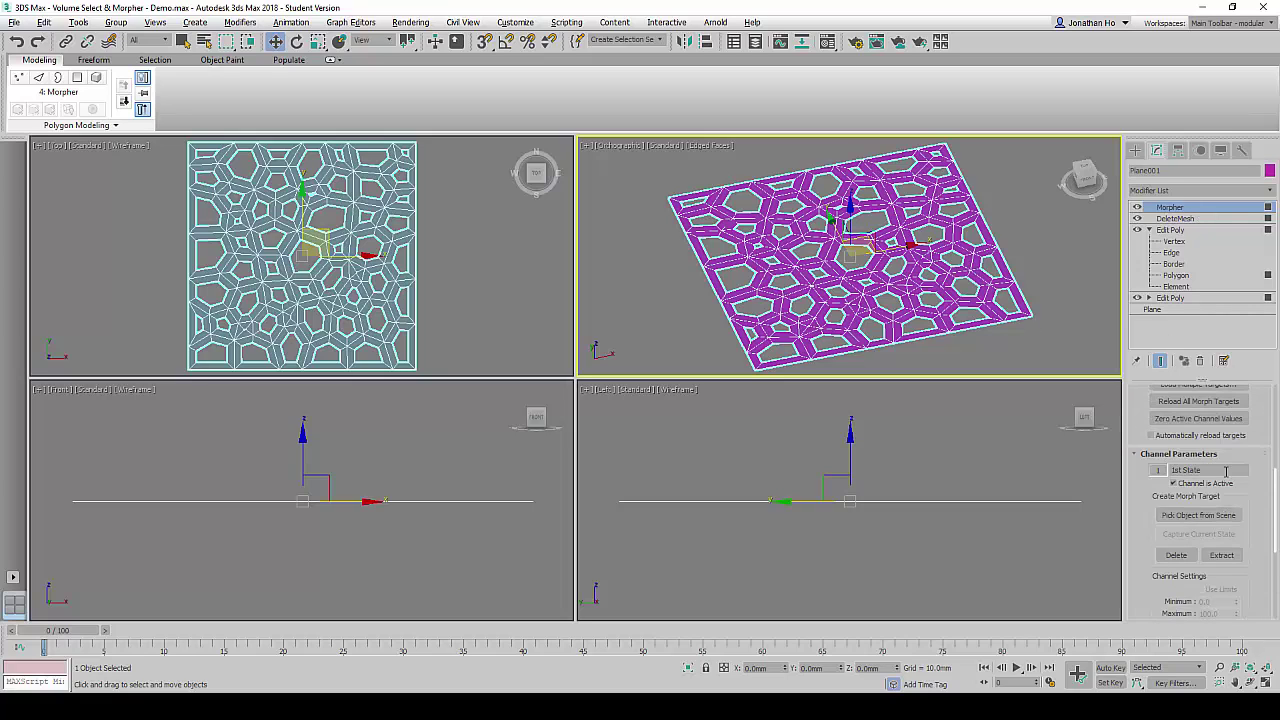
scroll(1225, 471, up, 10)
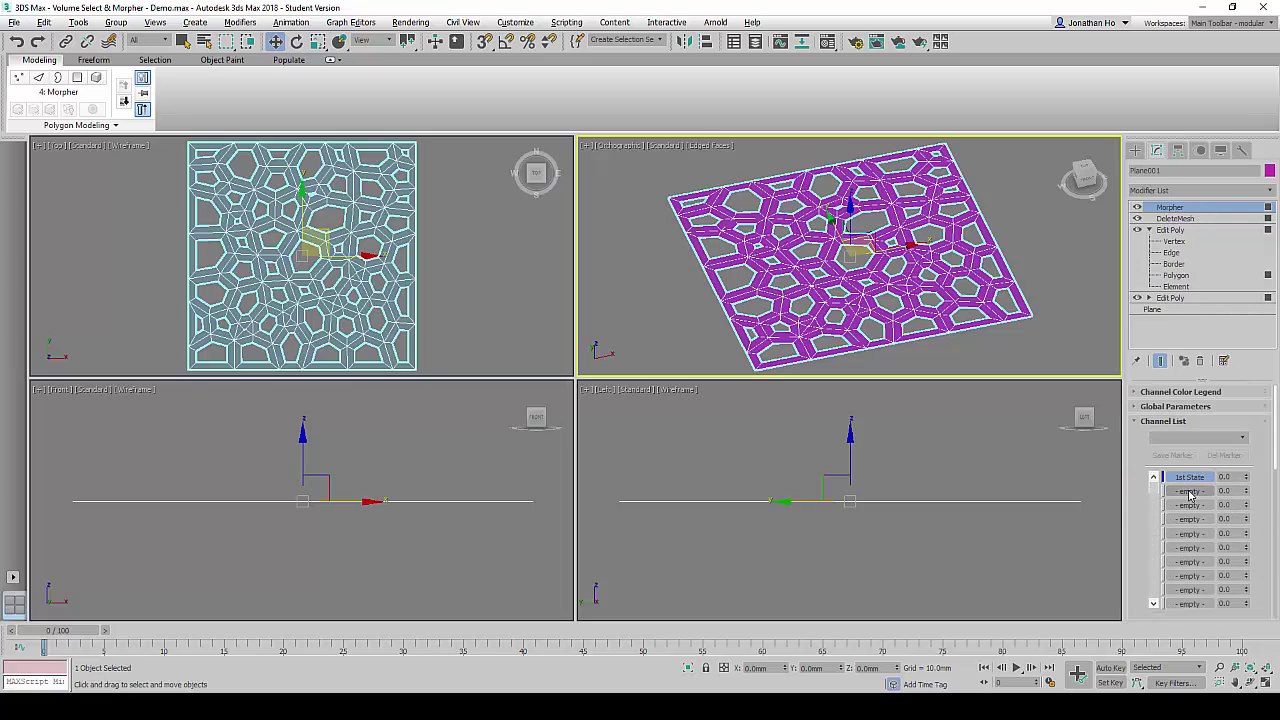
click(1189, 491)
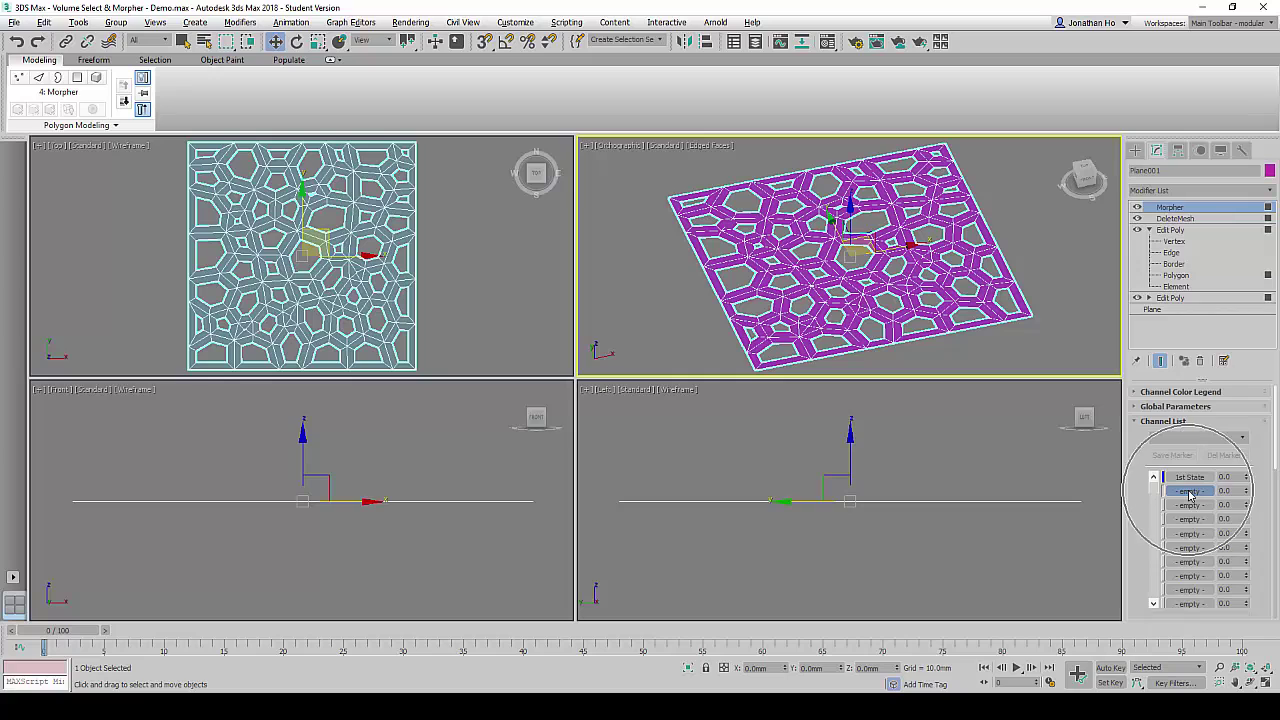
scroll(1189, 494, down, 5)
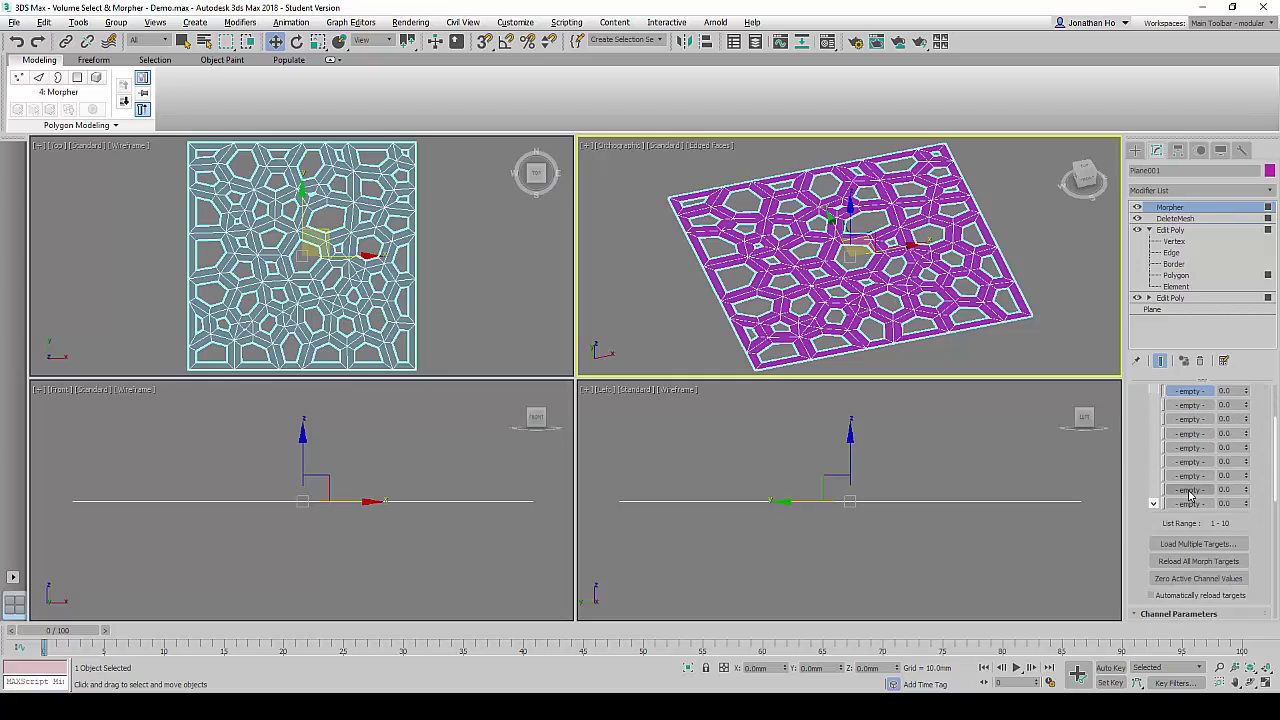
click(1196, 554)
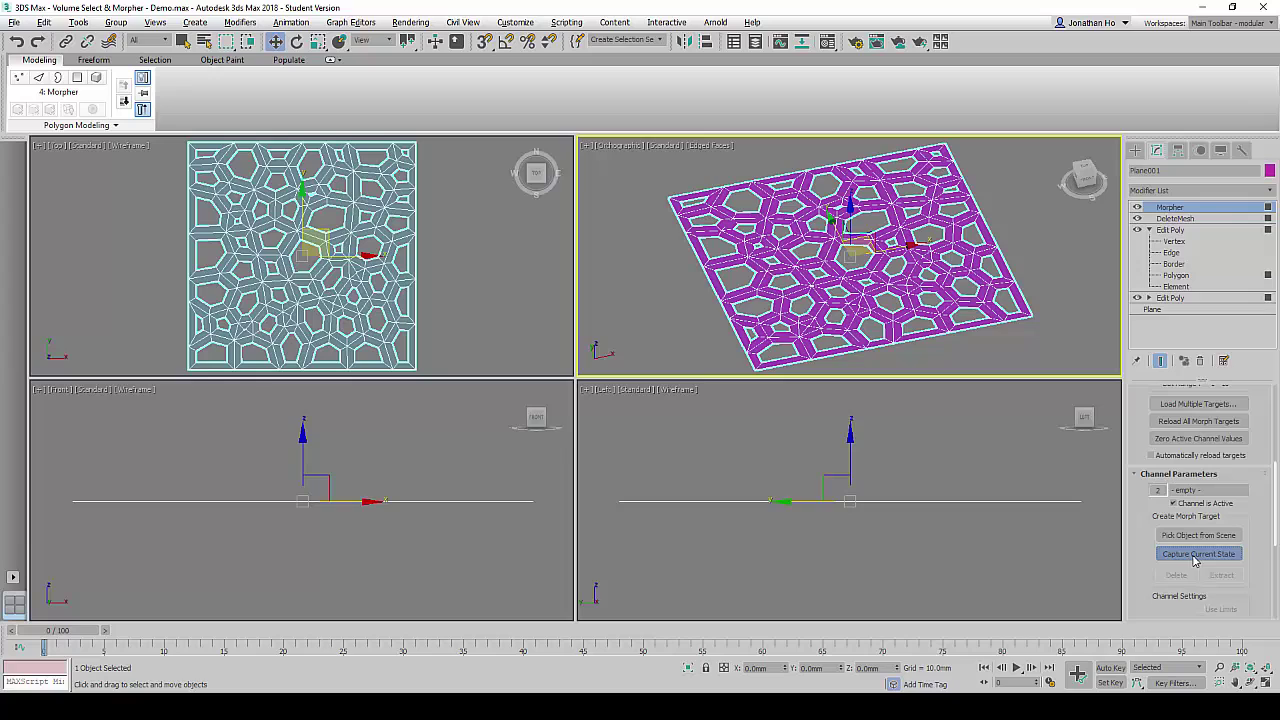
text(2nd State)
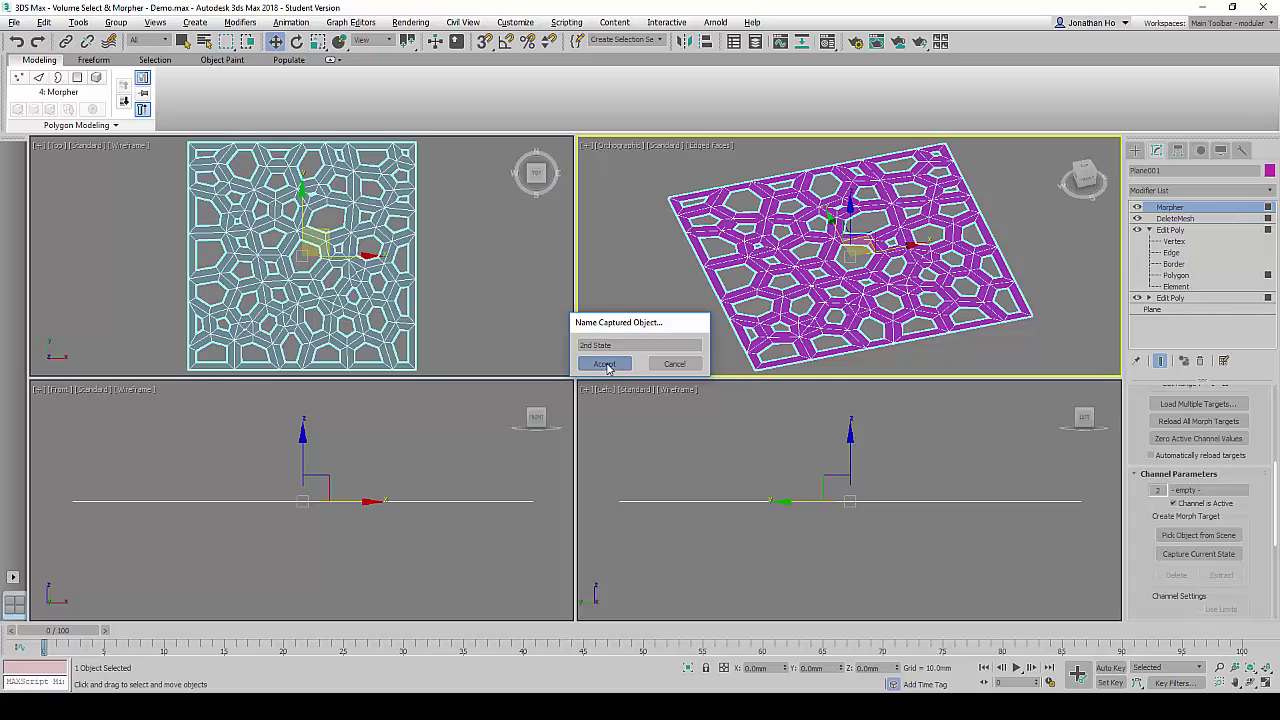
click(605, 364)
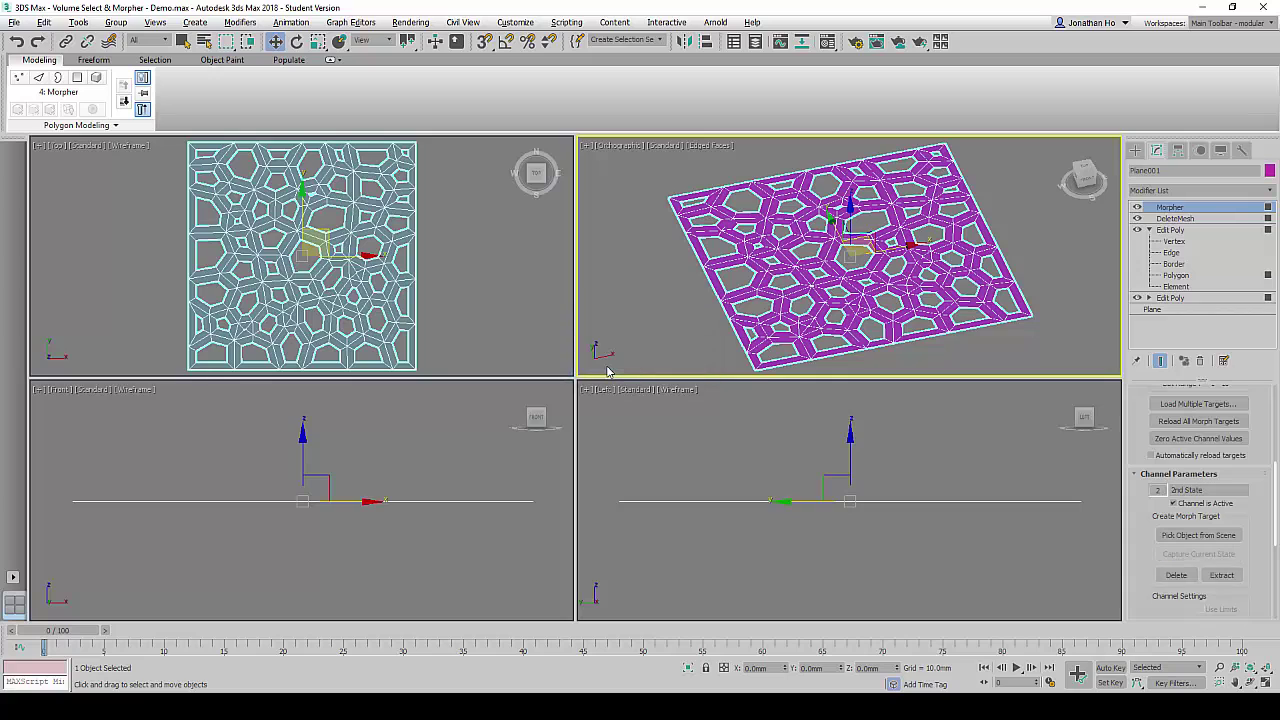
Test the morph by raising the 2nd State channel to 100 and raising the 1st State channel, then lower both channels again.
scroll(1241, 505, up, 5)
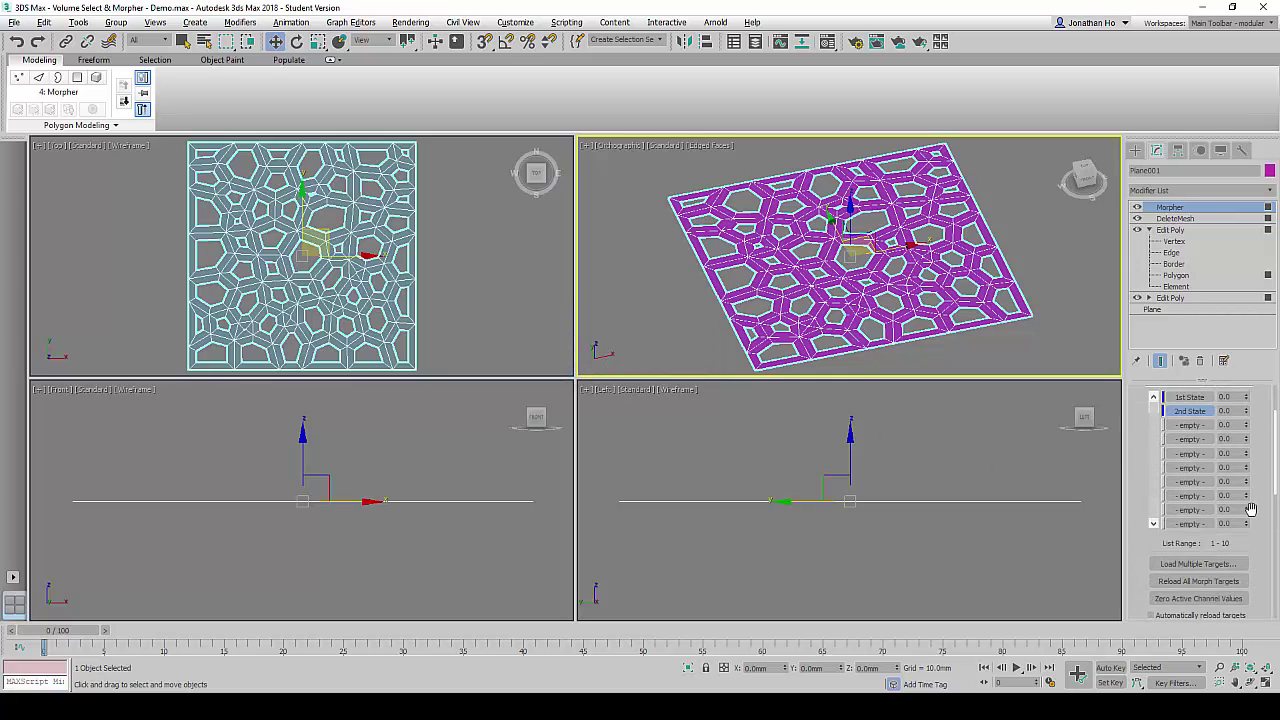
drag(1247, 493, 1234, 192)
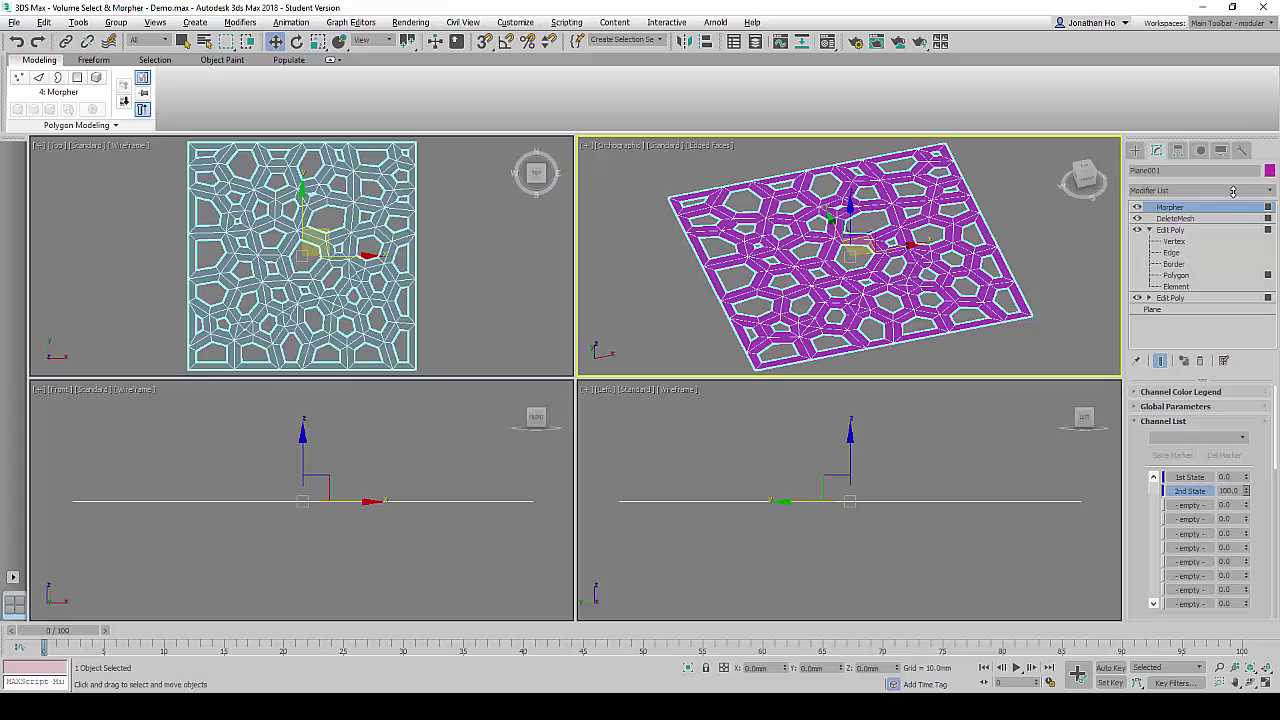
drag(1249, 478, 1200, 273)
drag(1246, 478, 1226, 551)
drag(1247, 492, 1240, 540)
click(1077, 342)
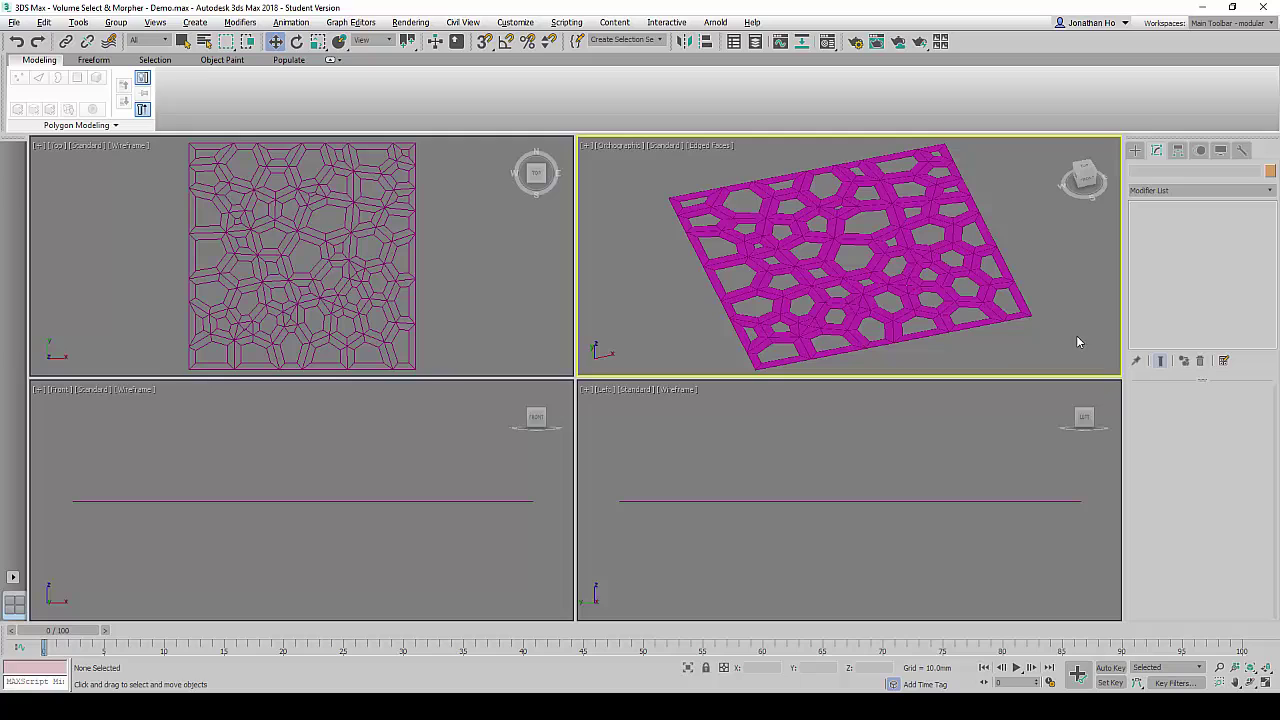
Create a sphere near the lower-right corner of the plane in the Top view and set its radius to 100 mm.
click(1136, 151)
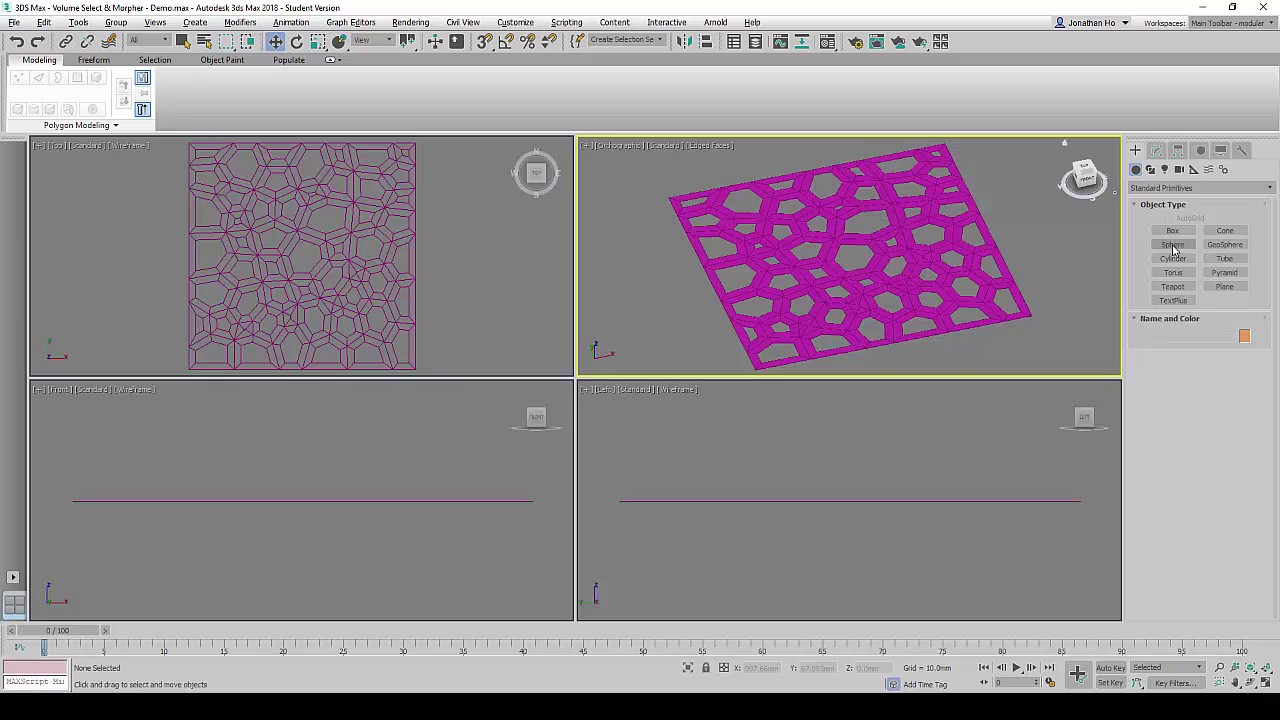
click(1173, 245)
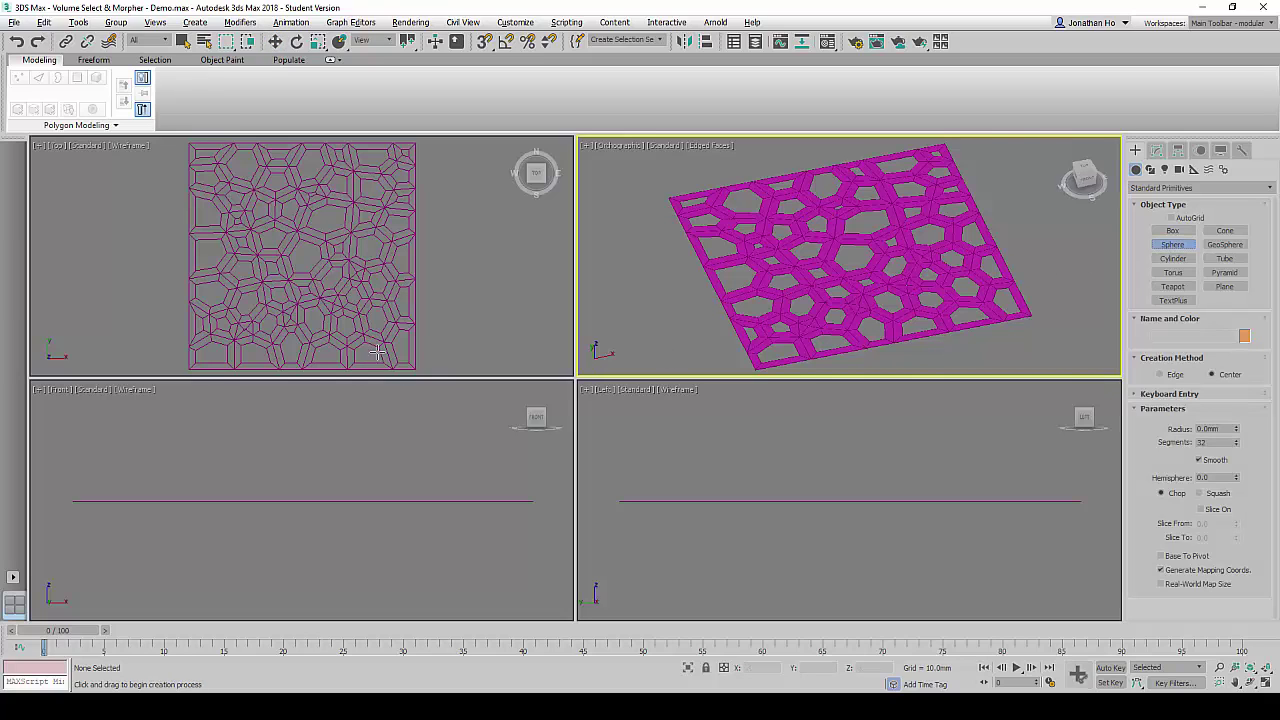
drag(380, 340, 397, 353)
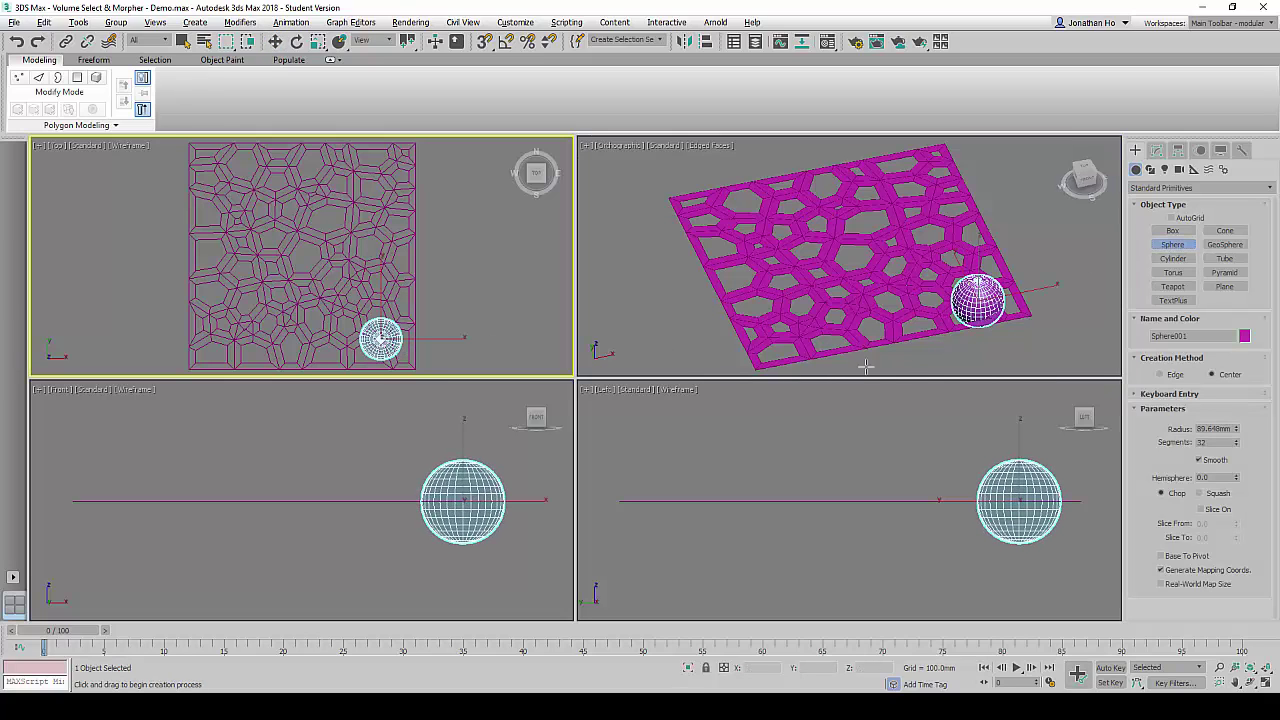
double_click(1210, 428)
text(100)
key(Return)
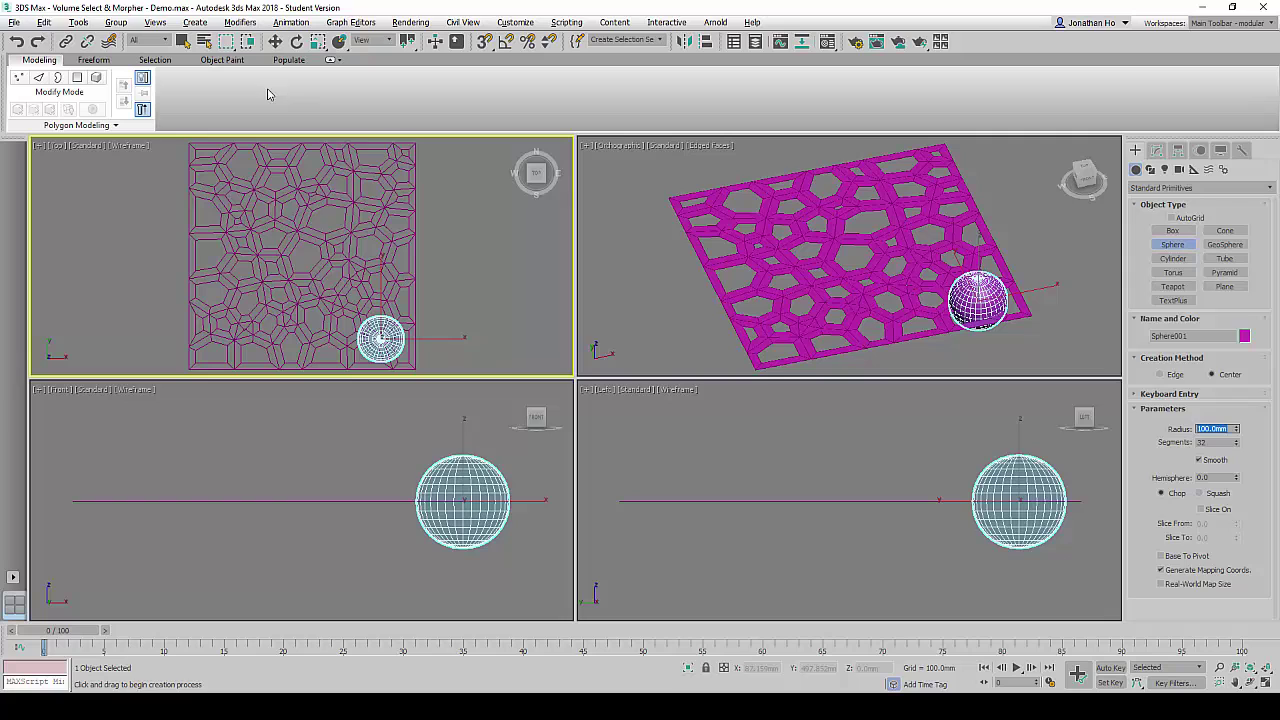
Raise the sphere about 149 mm above the plane and shift it to about X 341 mm, Y -320 mm.
click(275, 41)
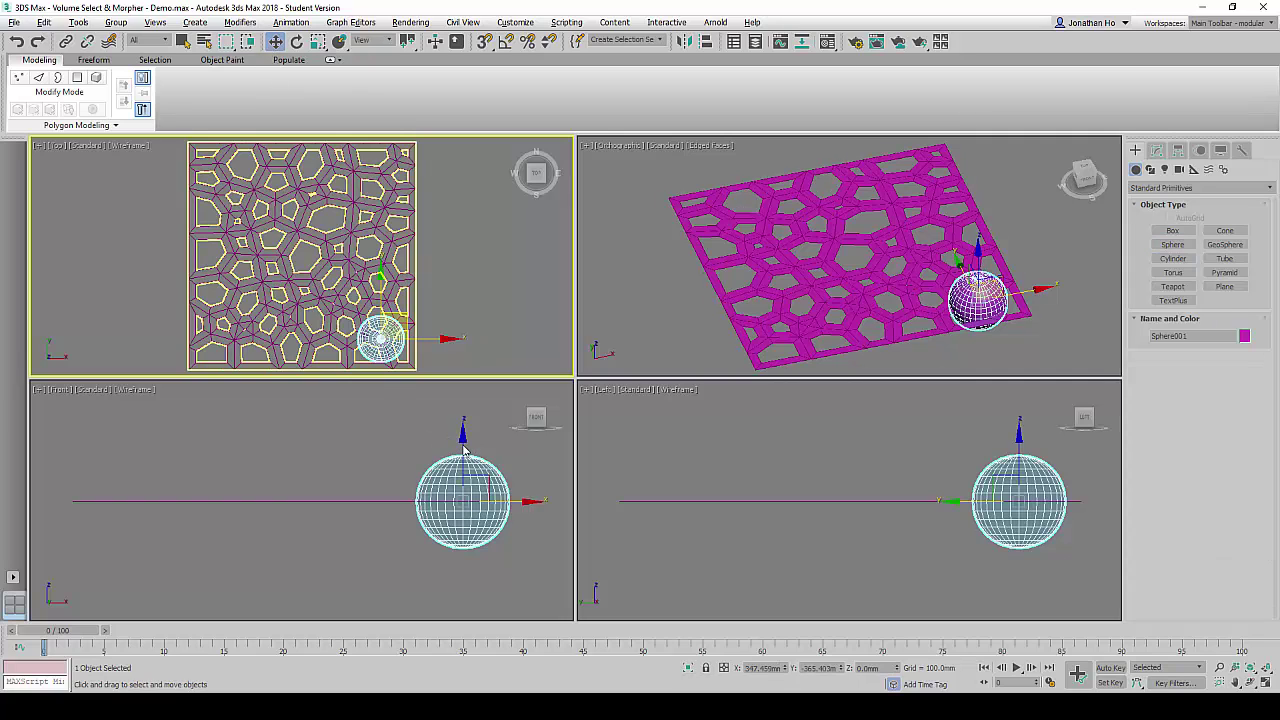
drag(463, 450, 467, 371)
click(408, 320)
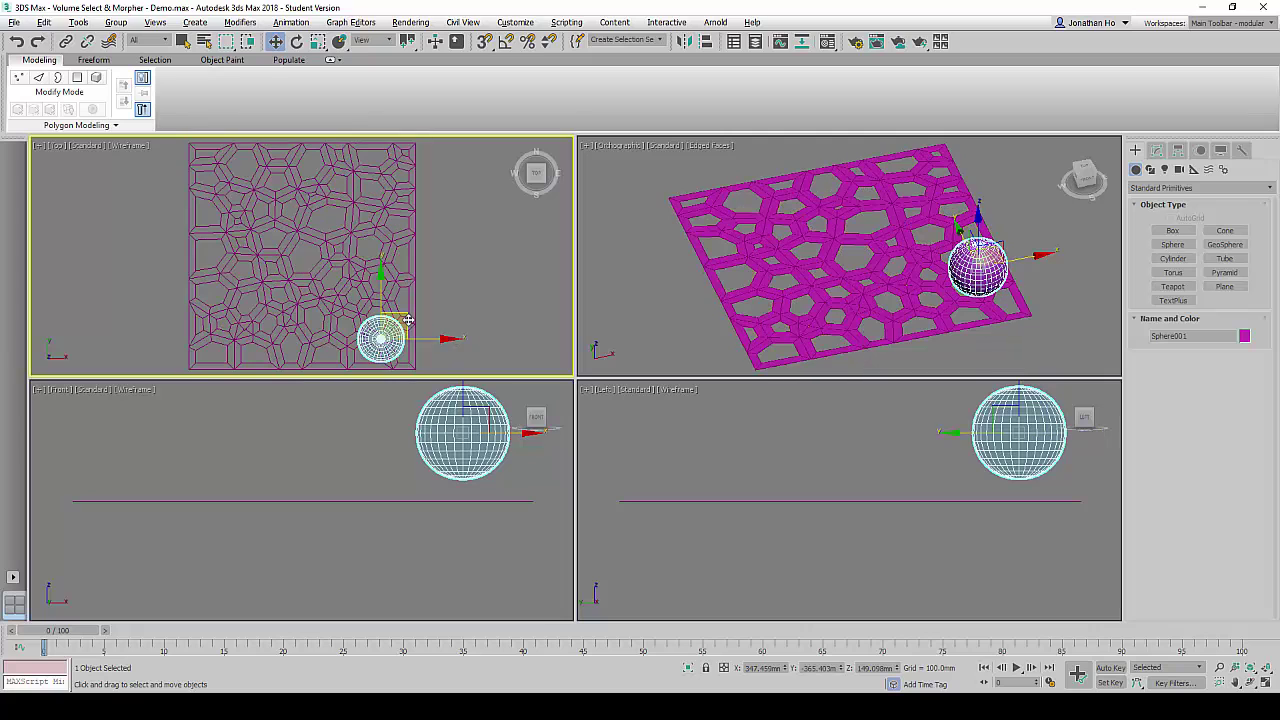
drag(408, 320, 406, 309)
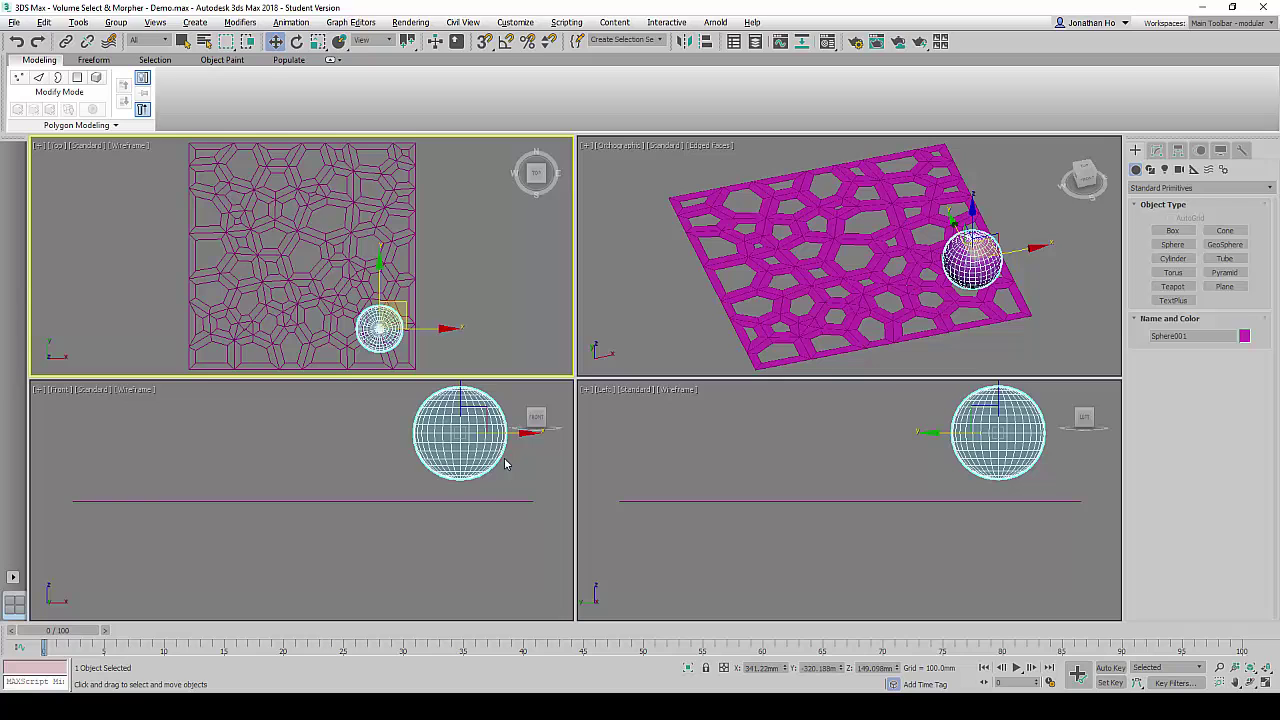
click(1266, 676)
right_click(981, 297)
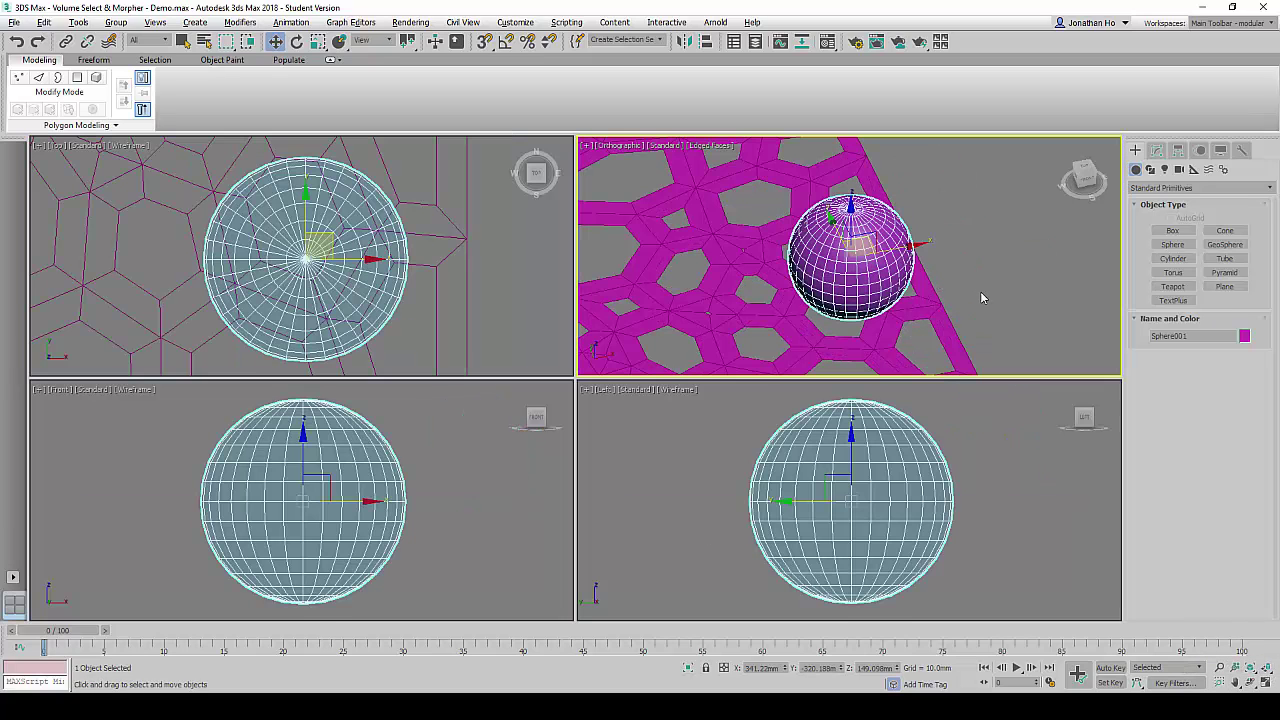
Add a Vol. Select modifier on top of the Morpher of the cell-patterned plane.
click(981, 297)
click(1267, 670)
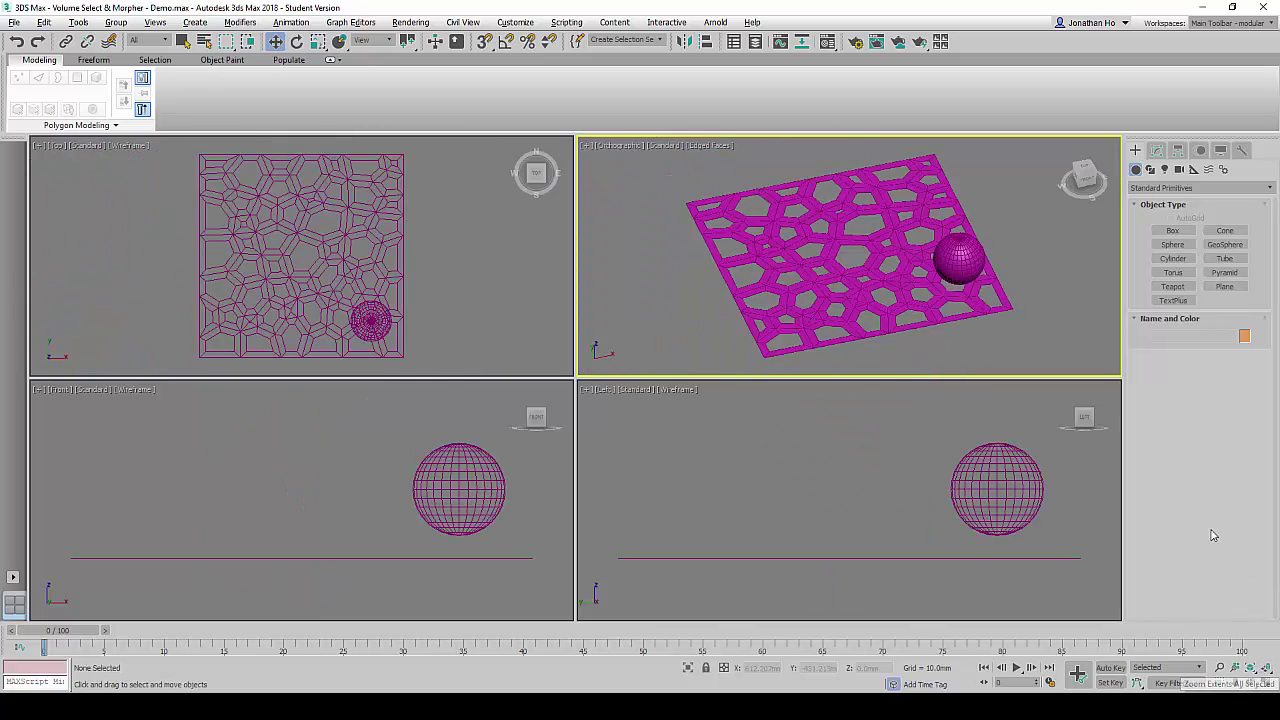
click(950, 216)
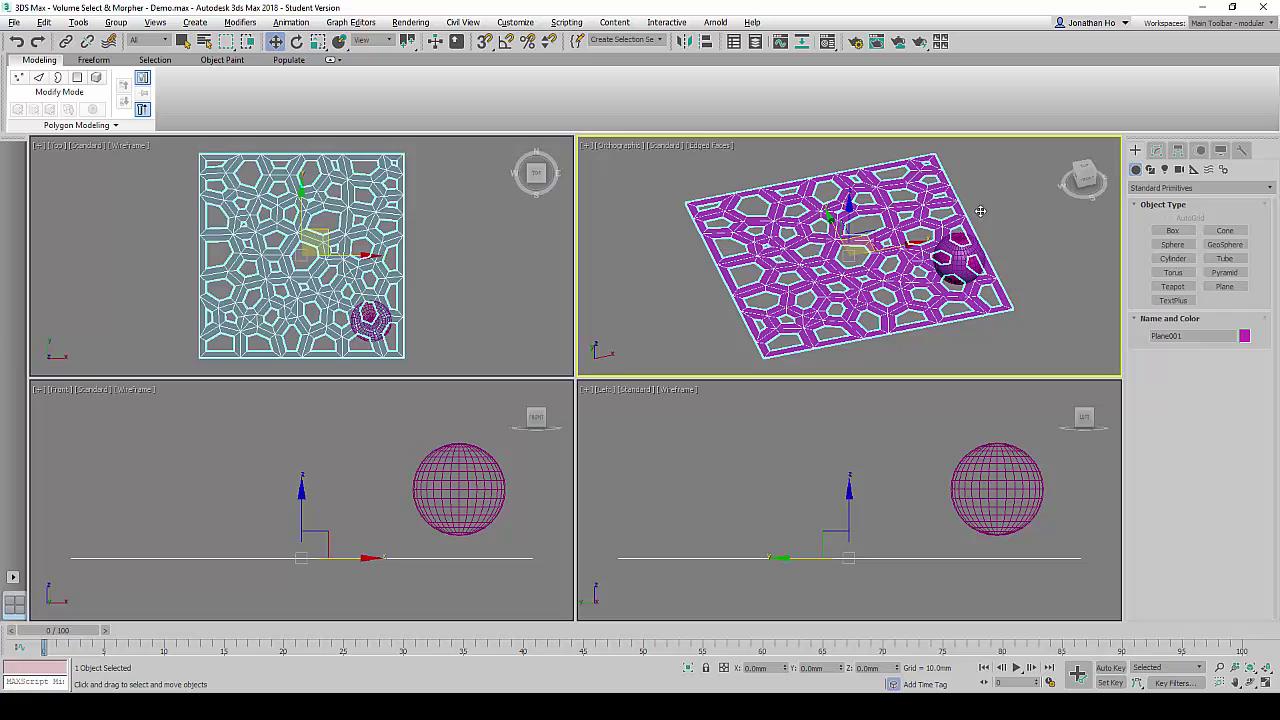
click(1156, 149)
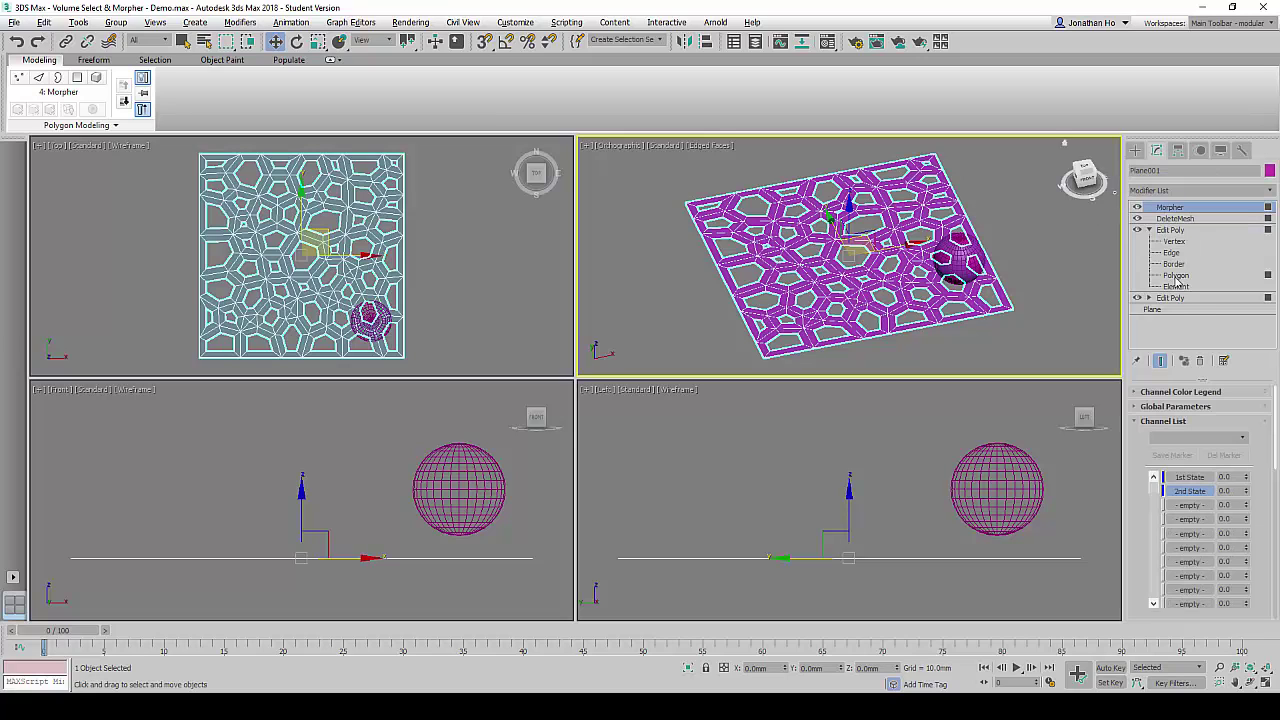
click(1203, 190)
text(vol)
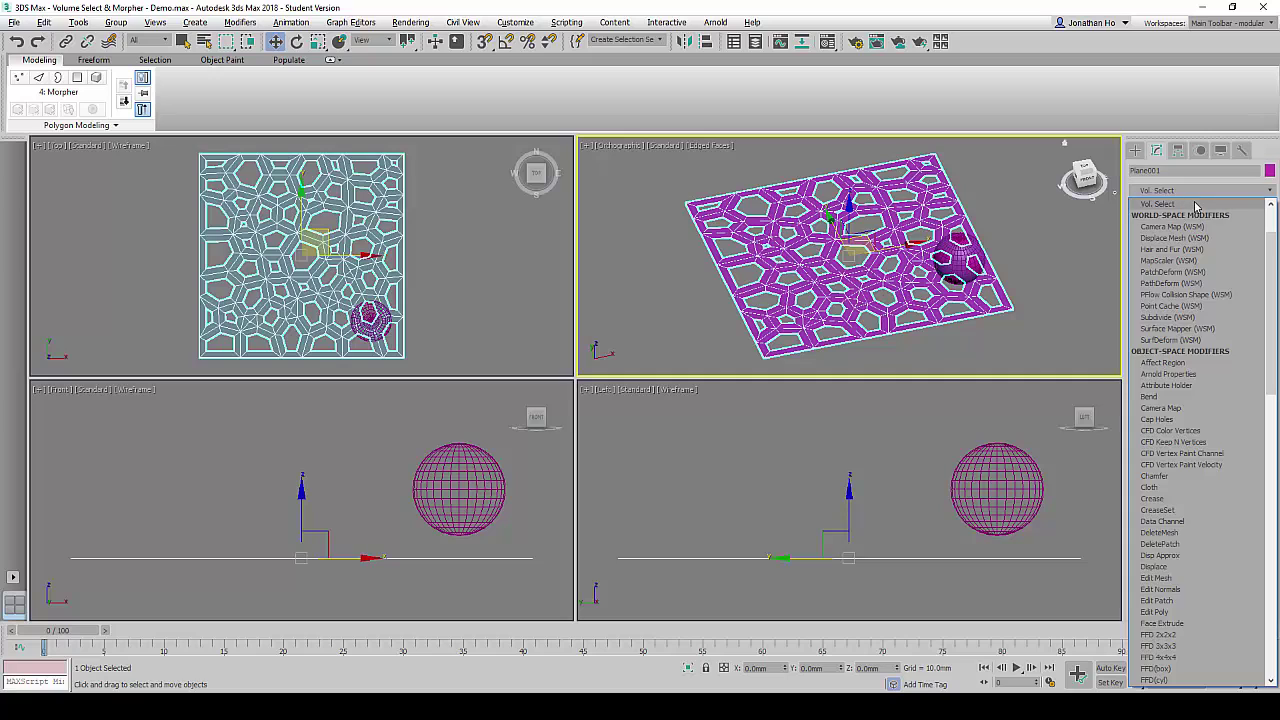
click(1196, 205)
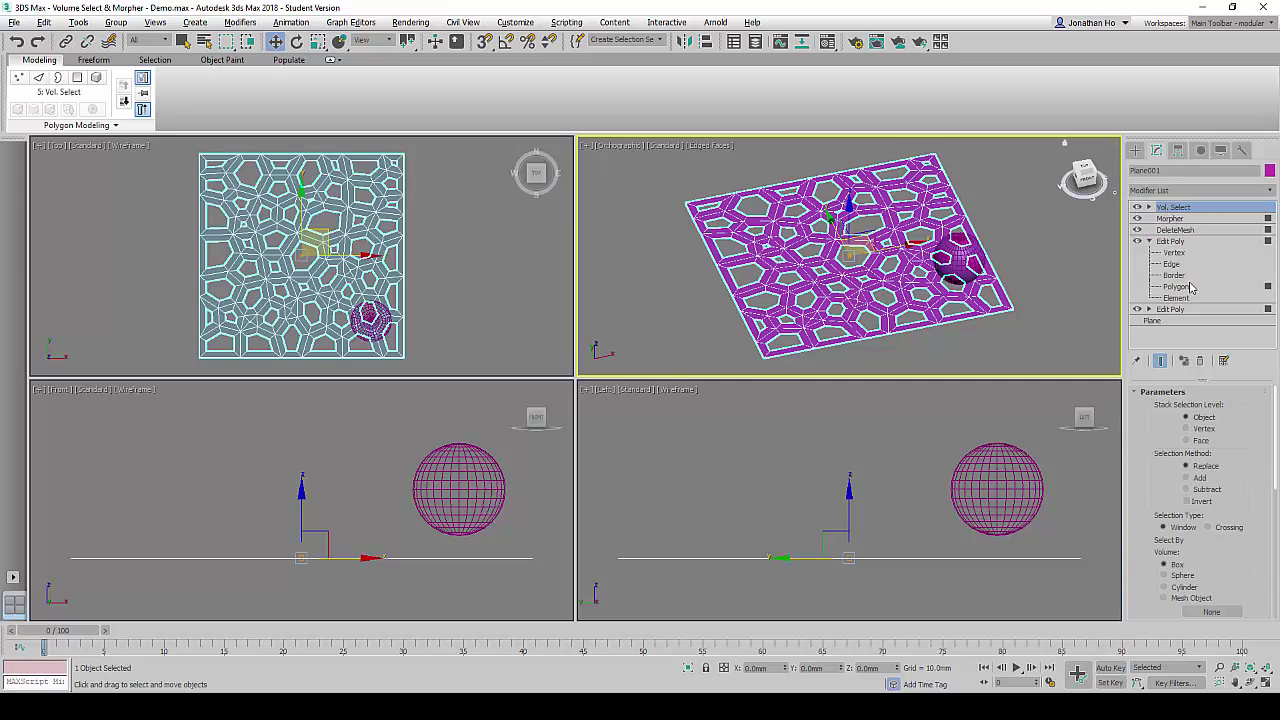
Set Vol. Select to work on vertices and select by Mesh Object, using the sphere as the volume.
click(1190, 429)
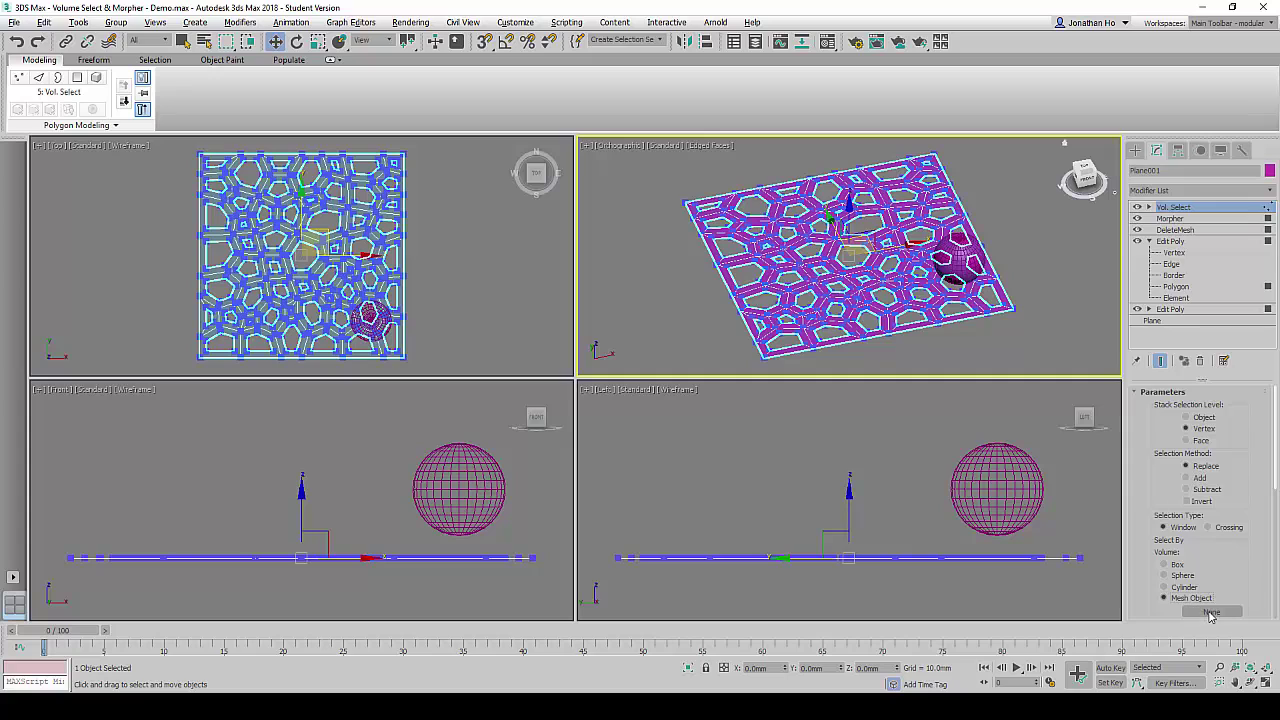
click(1210, 613)
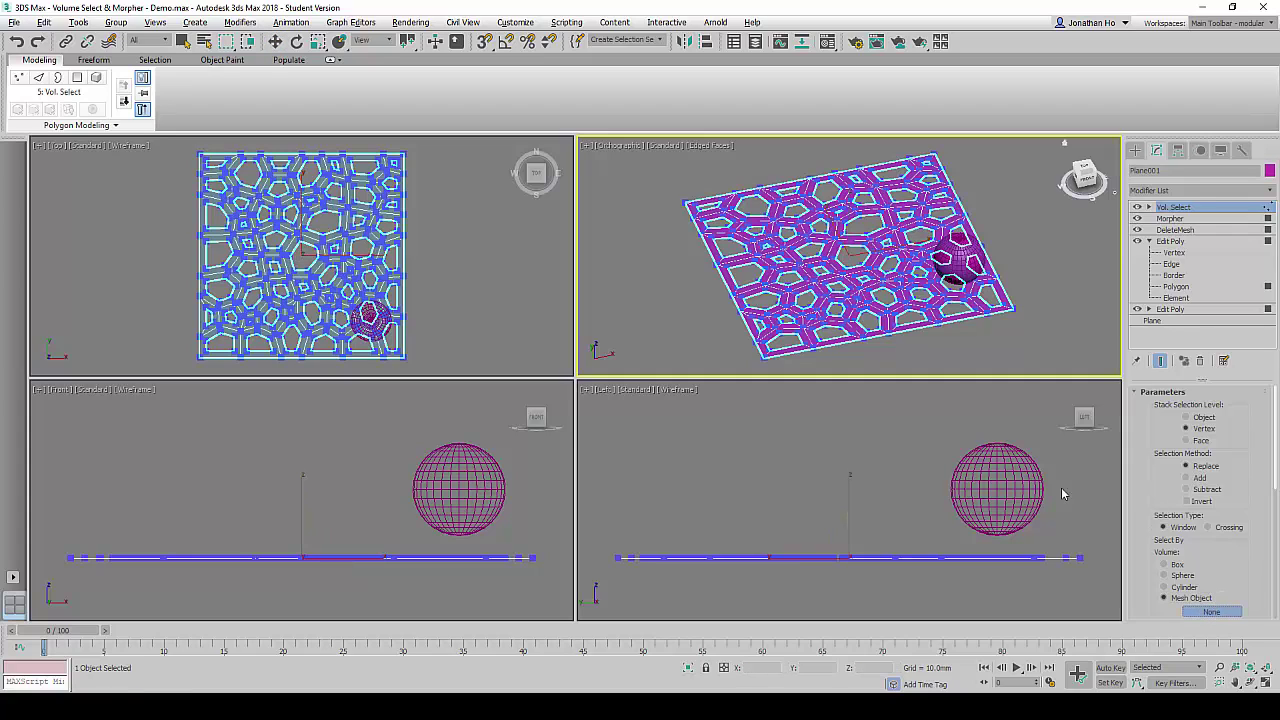
click(1030, 487)
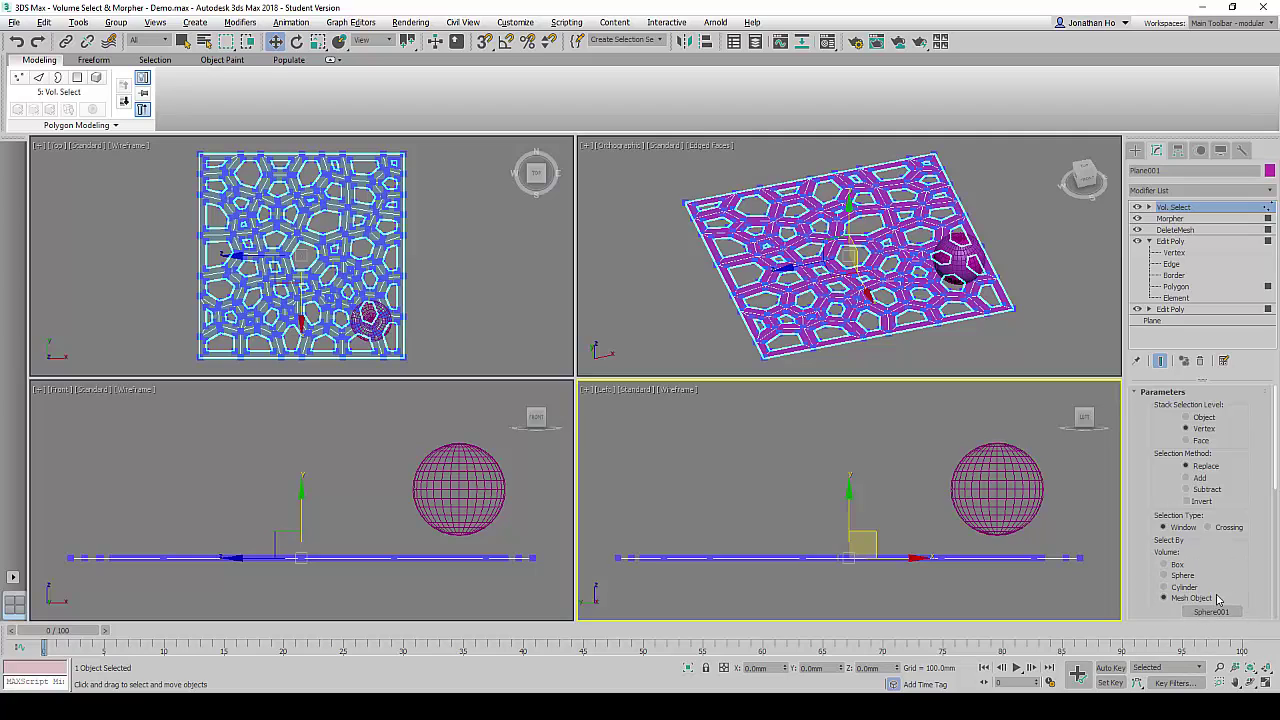
Enable soft selection in Vol. Select and raise its falloff to about 484.5.
scroll(1217, 598, down, 5)
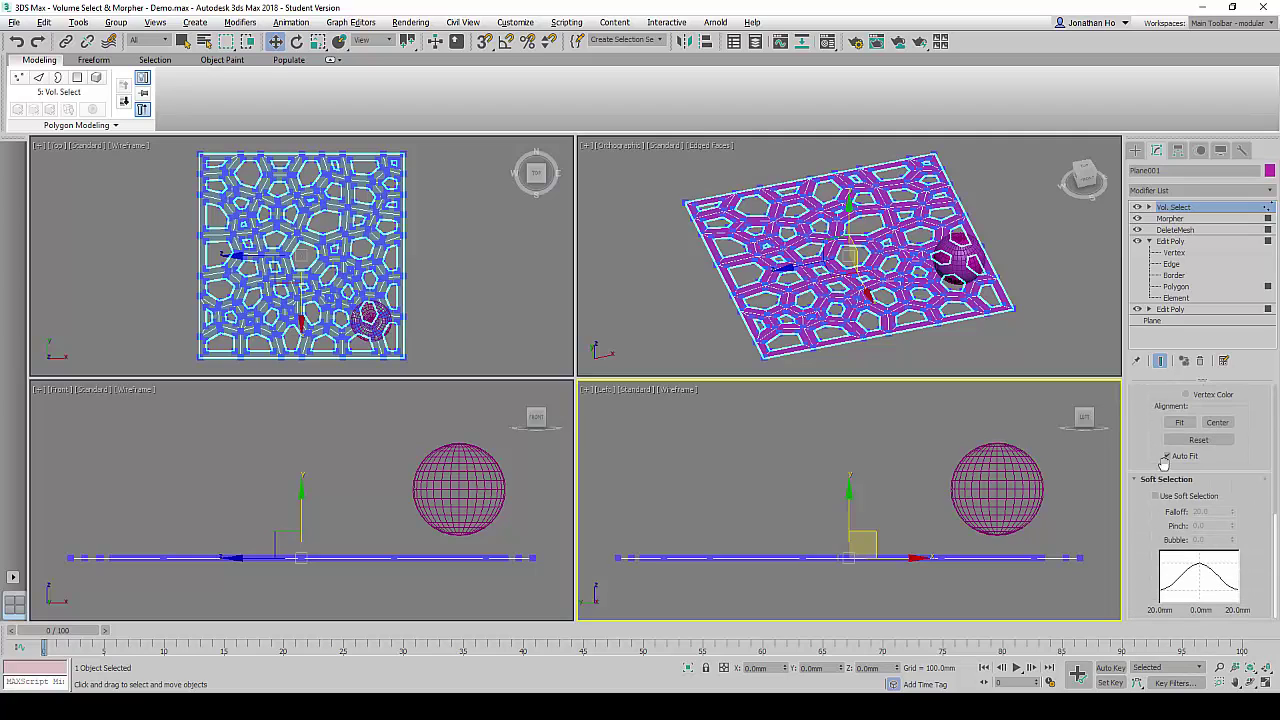
click(1157, 497)
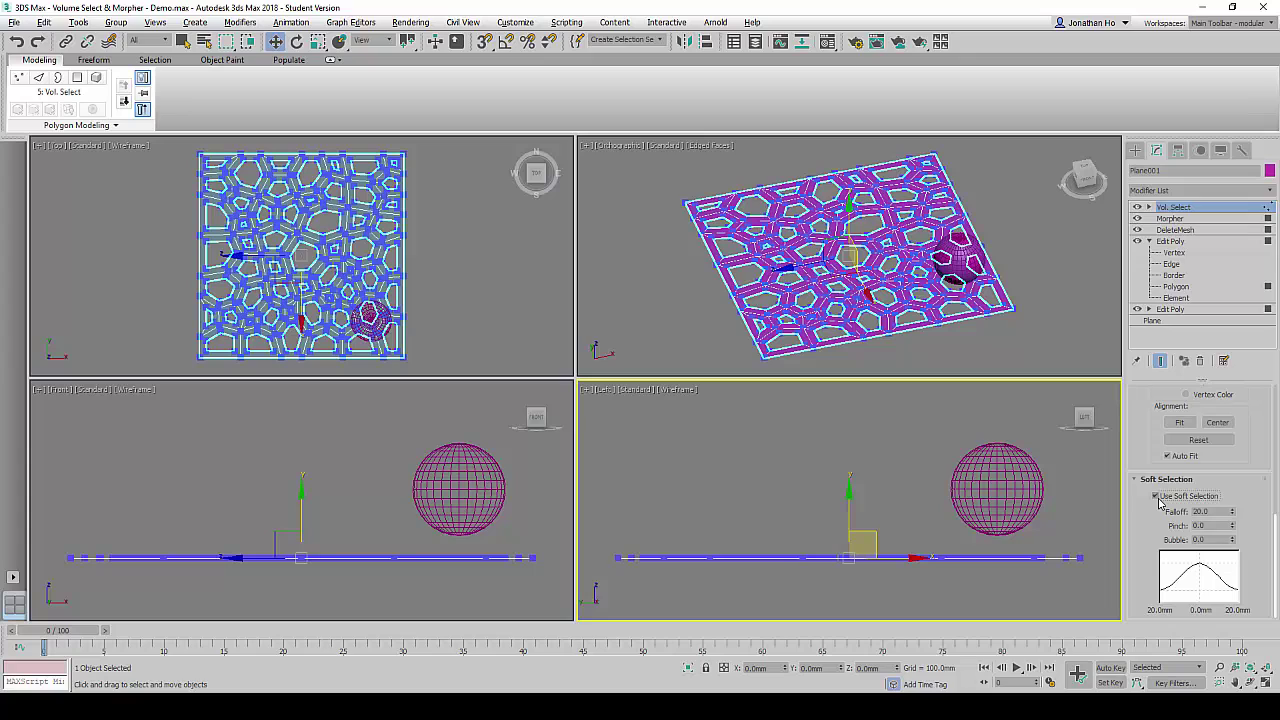
right_click(456, 326)
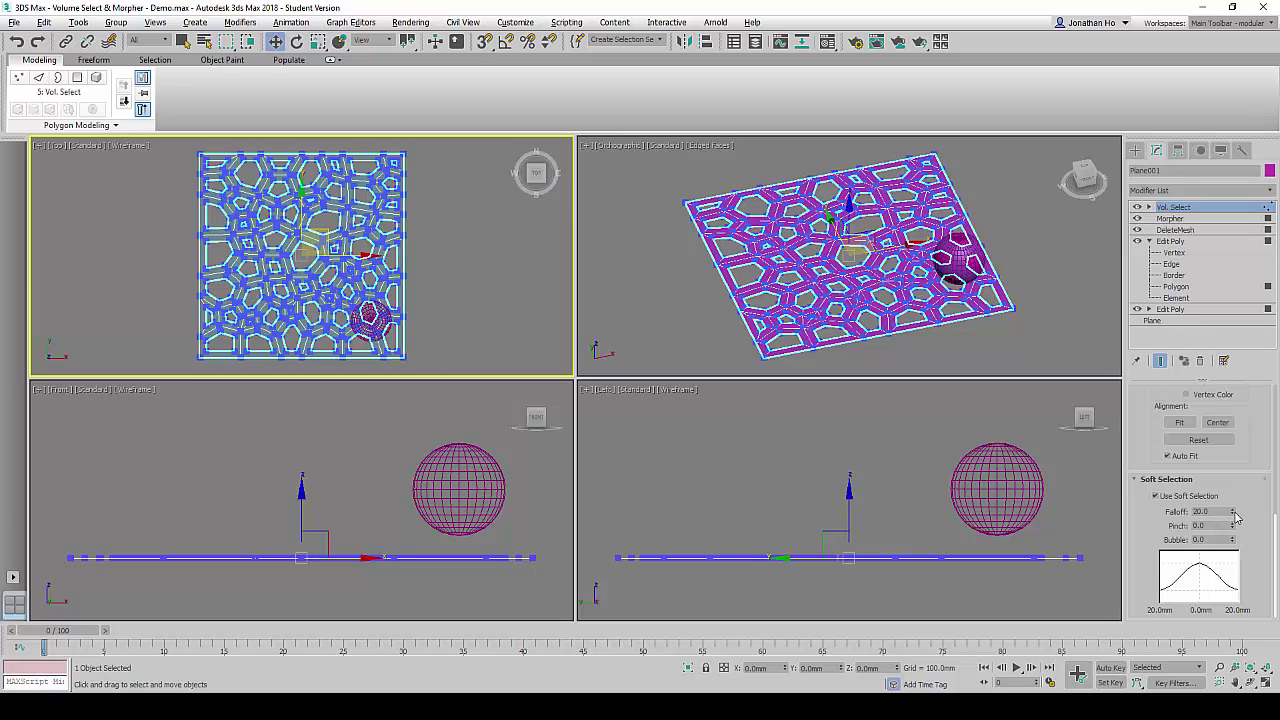
drag(1236, 514, 1186, 395)
drag(1232, 511, 1150, 79)
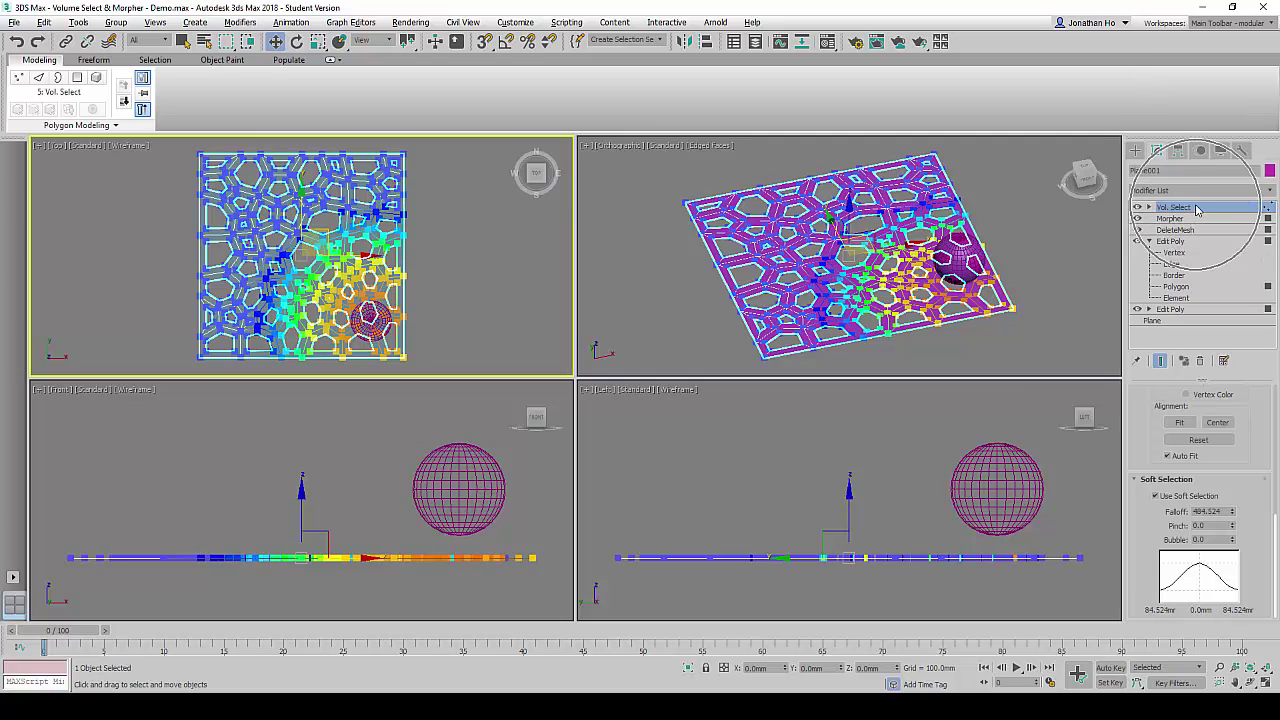
Reorder Vol. Select beneath Morpher in the plane's modifier stack and shift the sphere to about X 321 mm, Y -309 mm.
drag(1200, 211, 1193, 228)
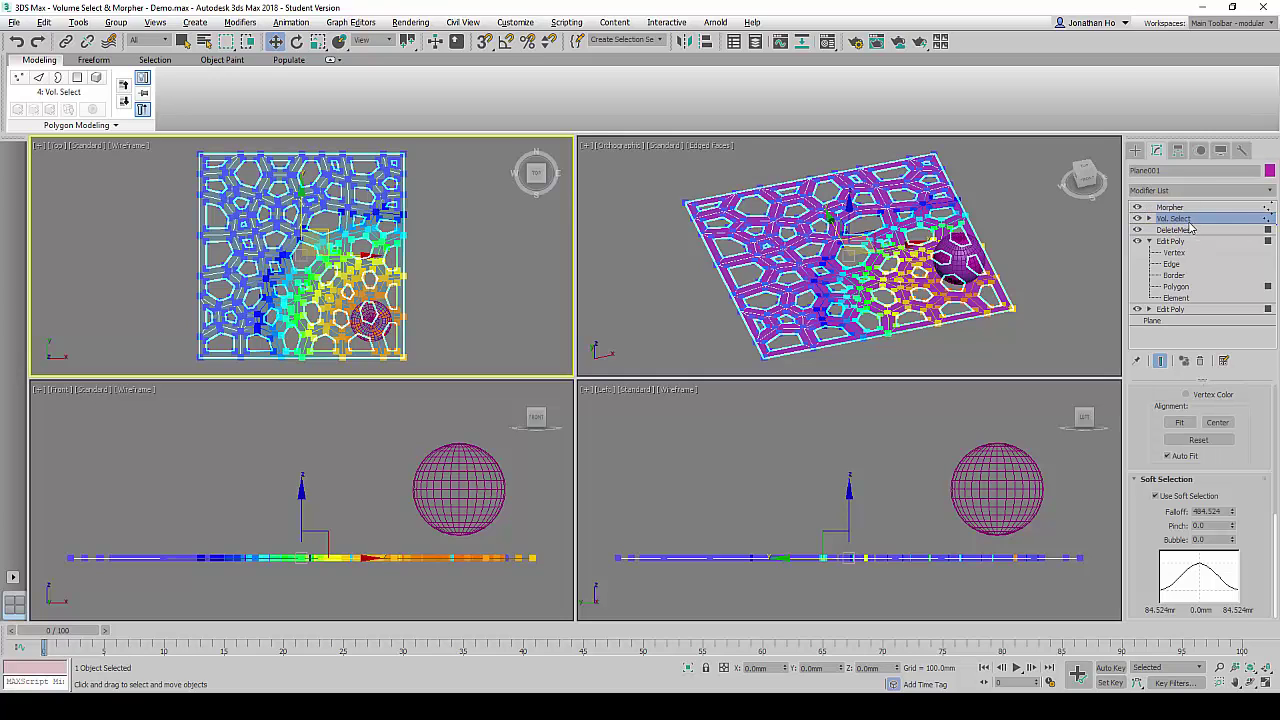
click(382, 318)
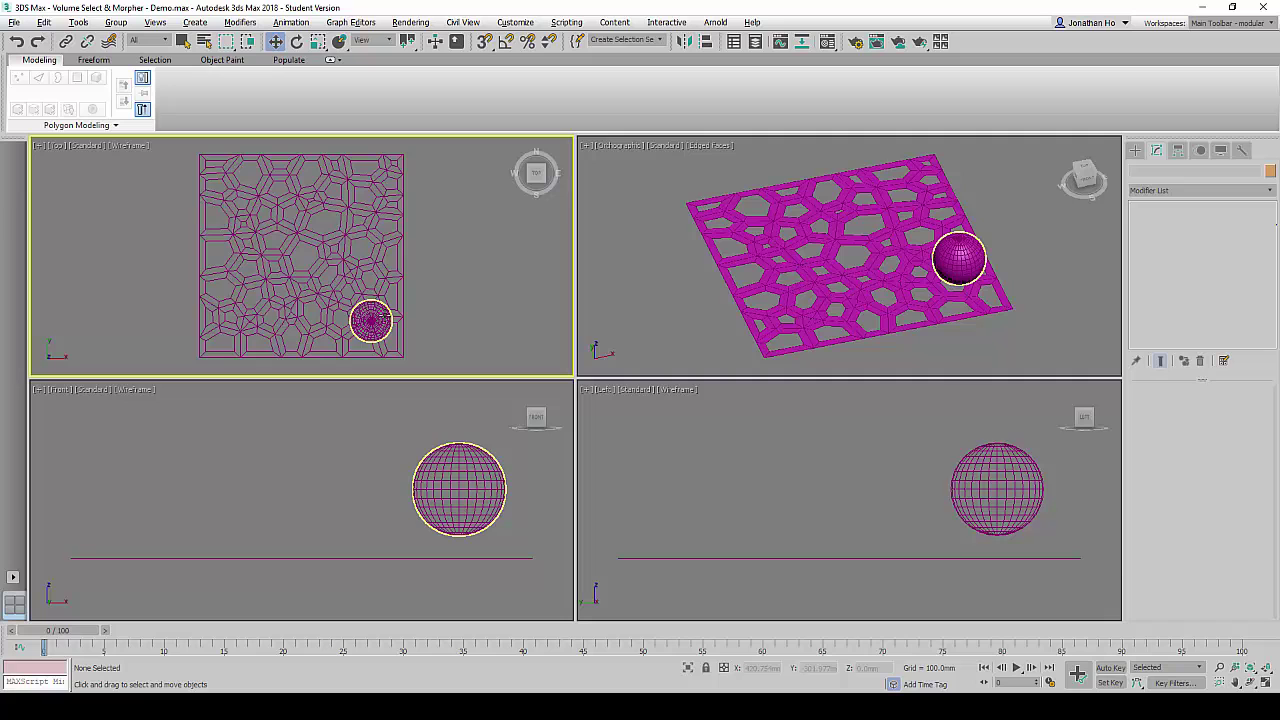
mouse_move(398, 306)
mouse_down()
mouse_move(317, 240)
mouse_move(268, 163)
mouse_move(362, 295)
mouse_move(394, 313)
mouse_up()
Raise both the 2nd State and 1st State channels of the plane's Morpher to 100.
click(401, 268)
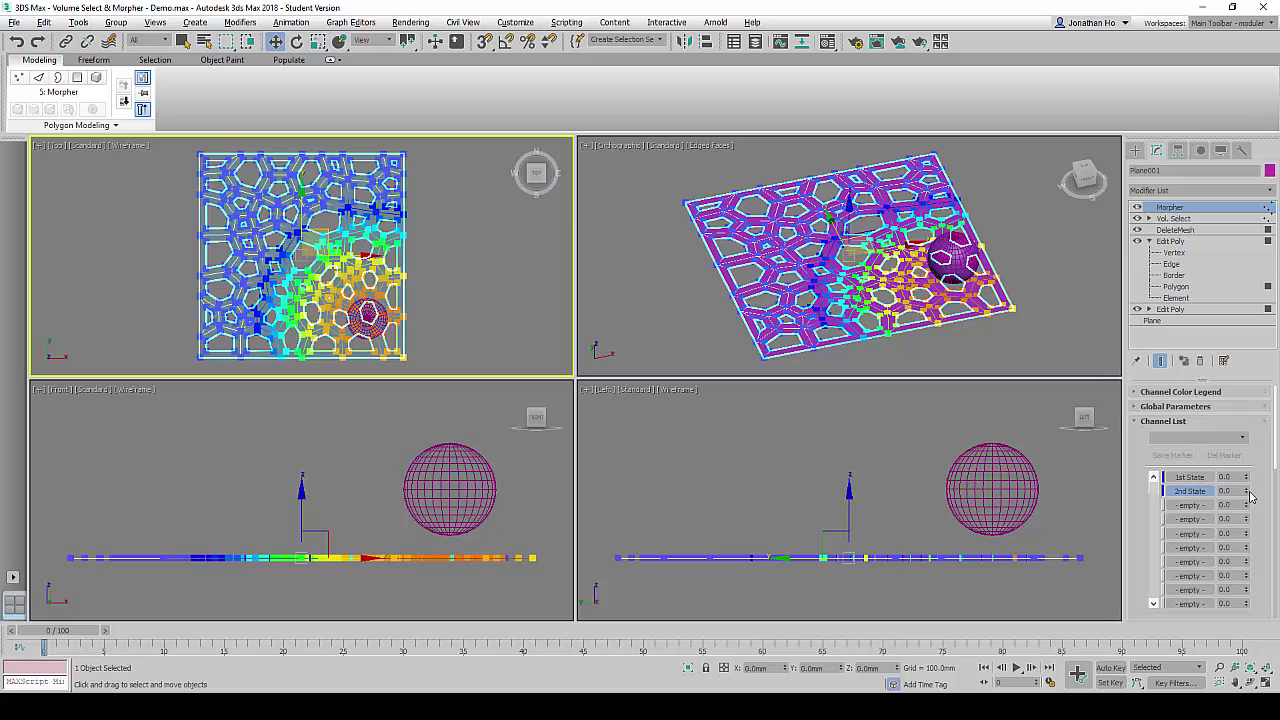
drag(1247, 494, 1220, 383)
drag(1247, 477, 1227, 256)
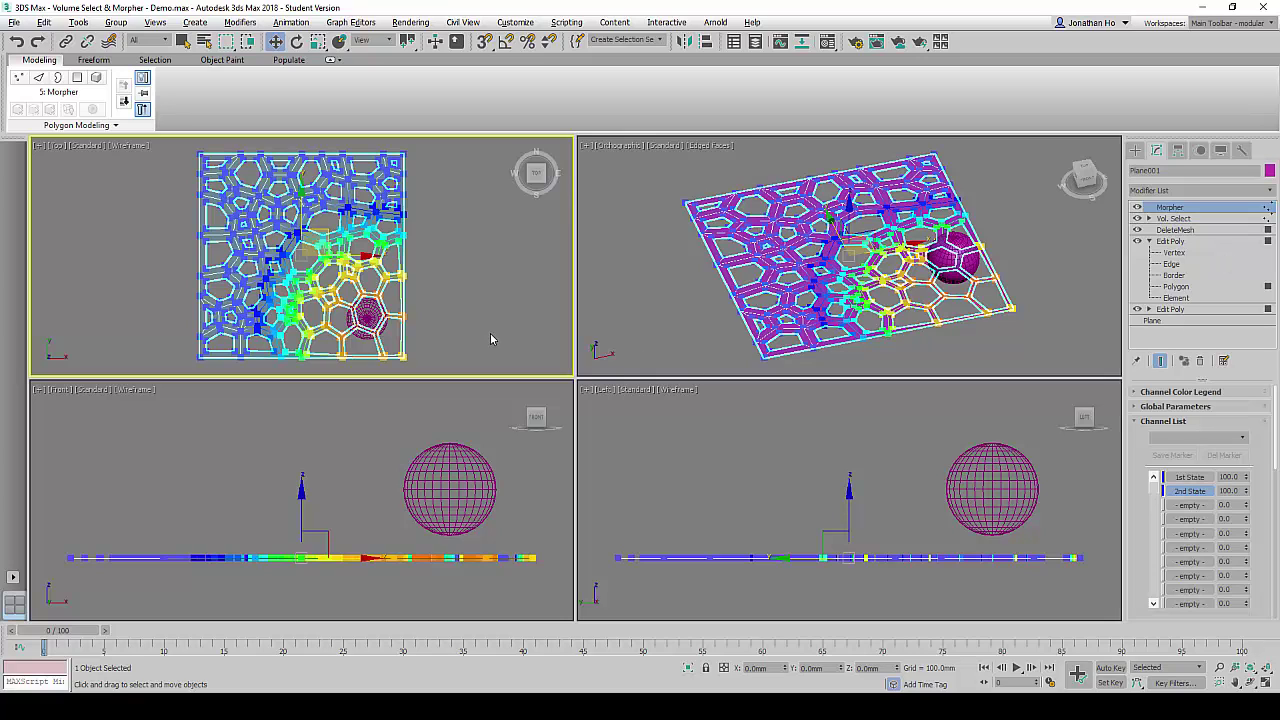
Move the sphere over the plane in the Top view to test the morph, leaving it at about X 334 mm, Y -318 mm.
click(370, 310)
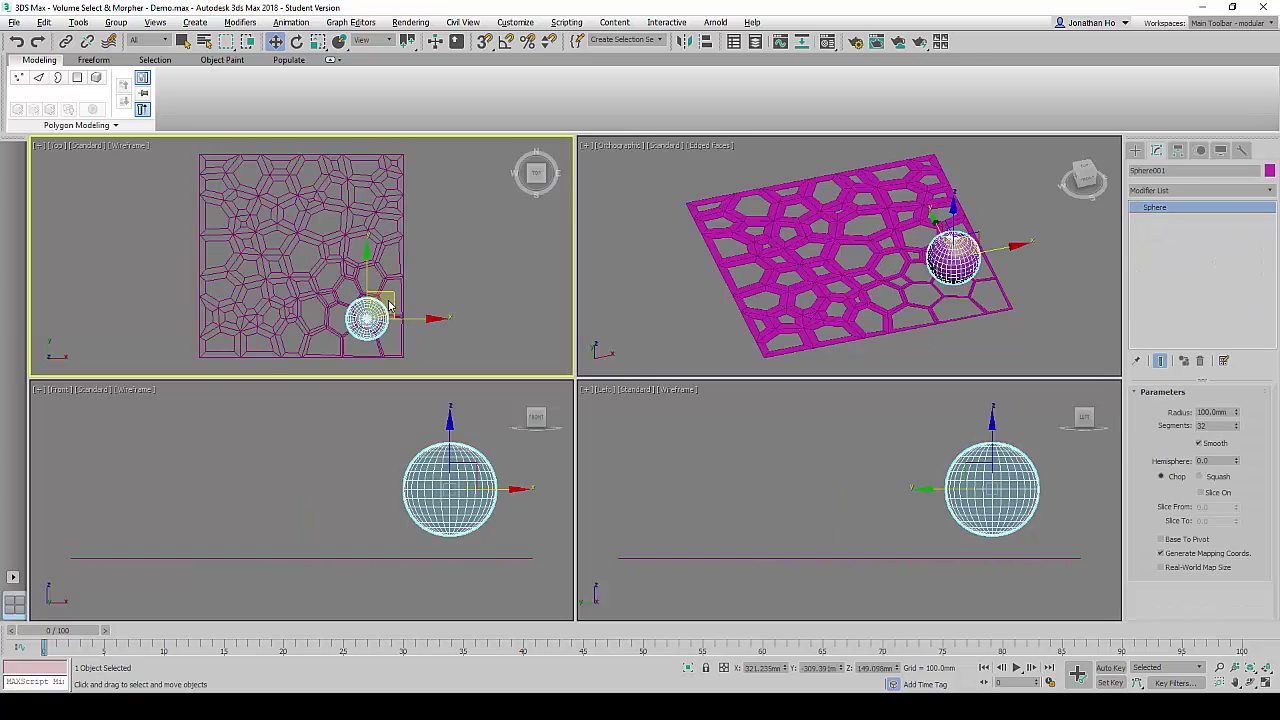
mouse_move(392, 297)
mouse_down()
mouse_move(282, 232)
mouse_move(292, 314)
mouse_move(264, 243)
mouse_move(298, 208)
mouse_move(405, 165)
mouse_move(440, 285)
mouse_move(420, 318)
mouse_move(255, 168)
mouse_move(396, 305)
mouse_up()
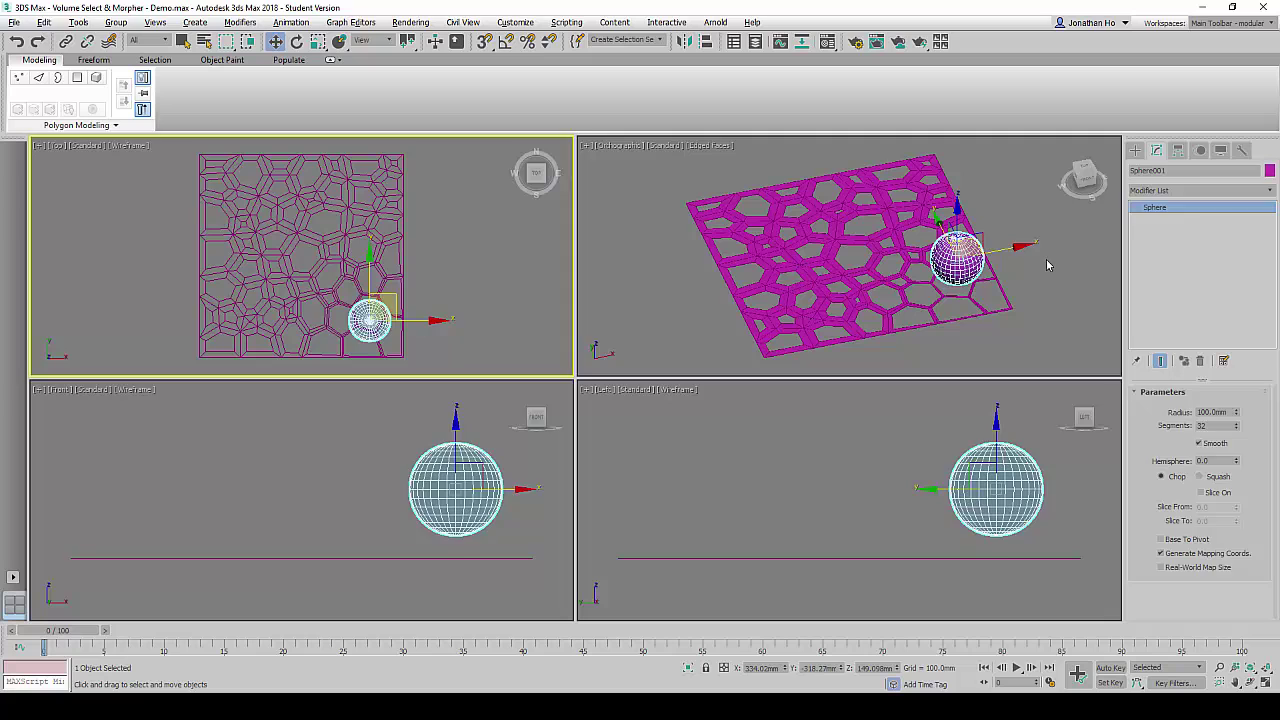
click(1006, 249)
Add a Shell modifier above the Morpher on the cell-patterned plane.
click(980, 286)
click(1201, 206)
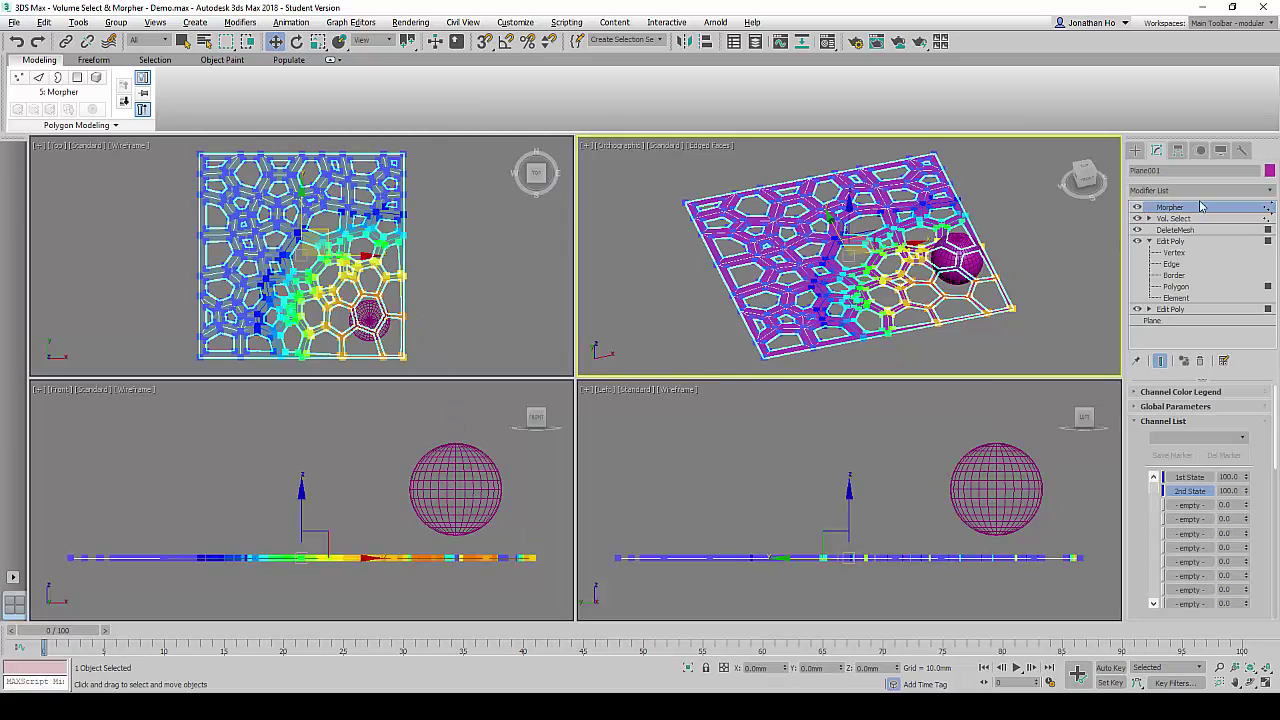
click(1254, 192)
text(sh)
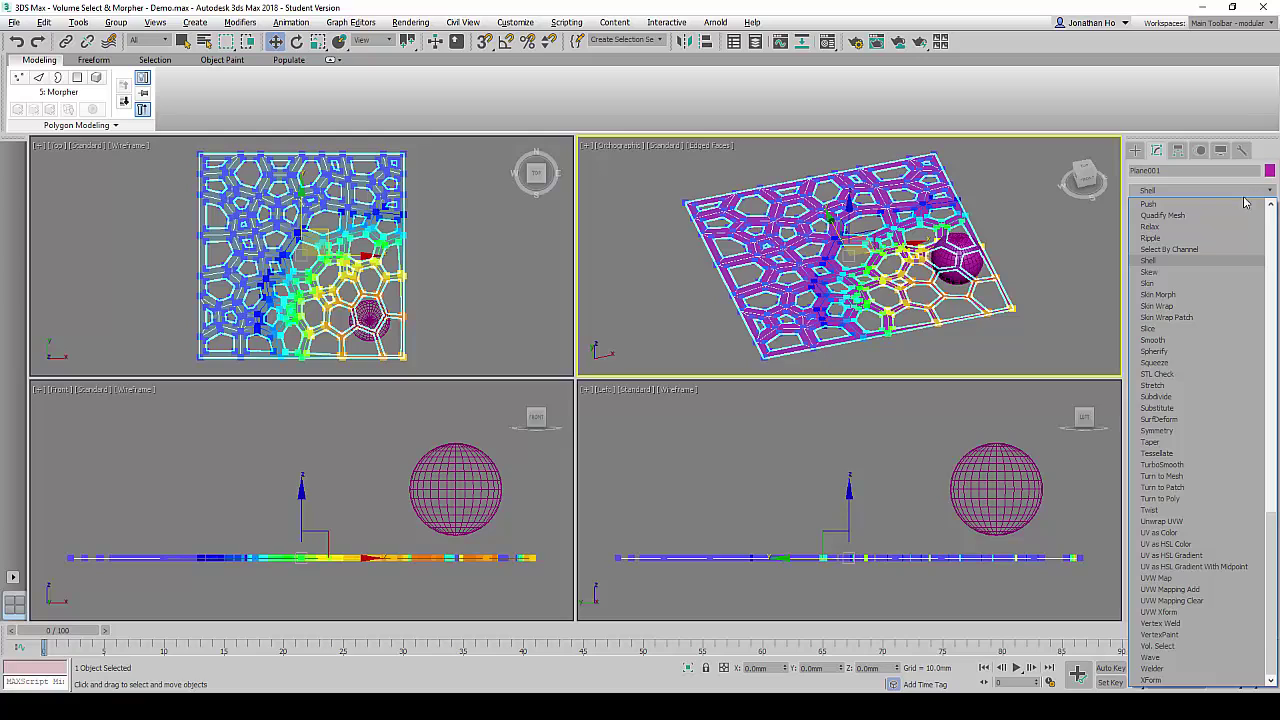
click(1188, 262)
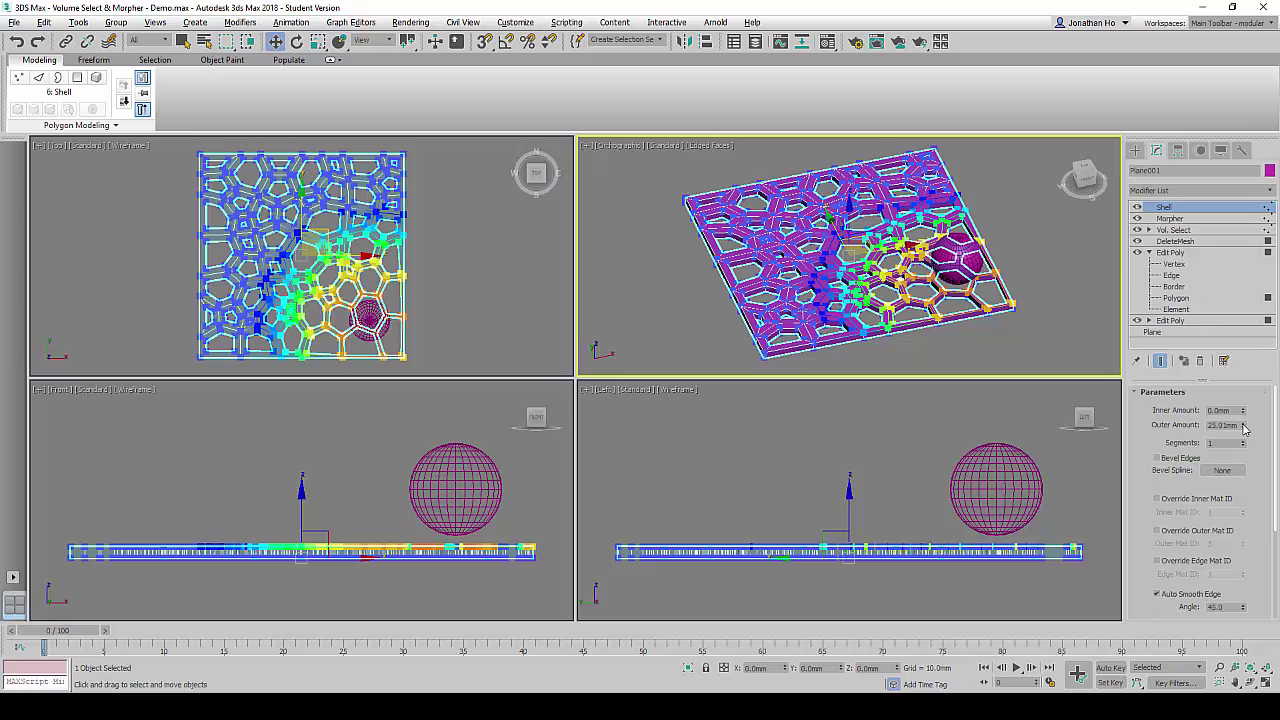
Try different outer amounts for the Shell, and set the outer amount to 20 mm.
drag(1245, 428, 7, 8)
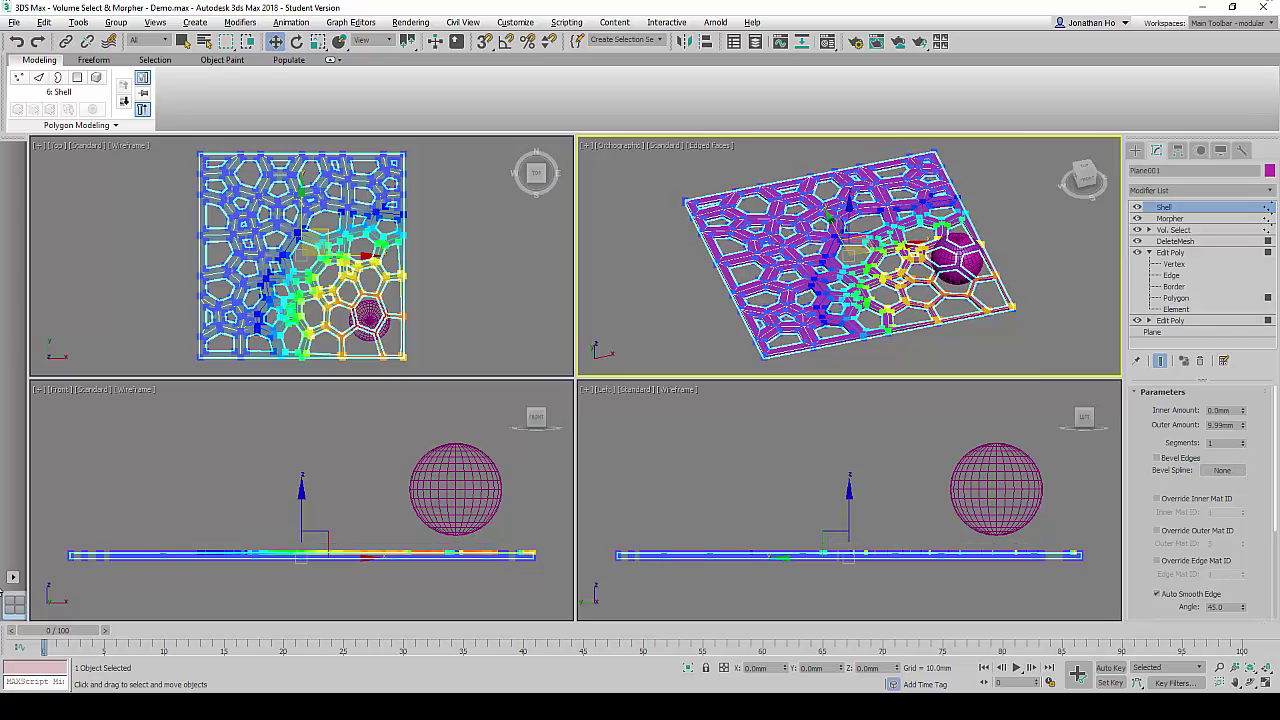
double_click(1220, 425)
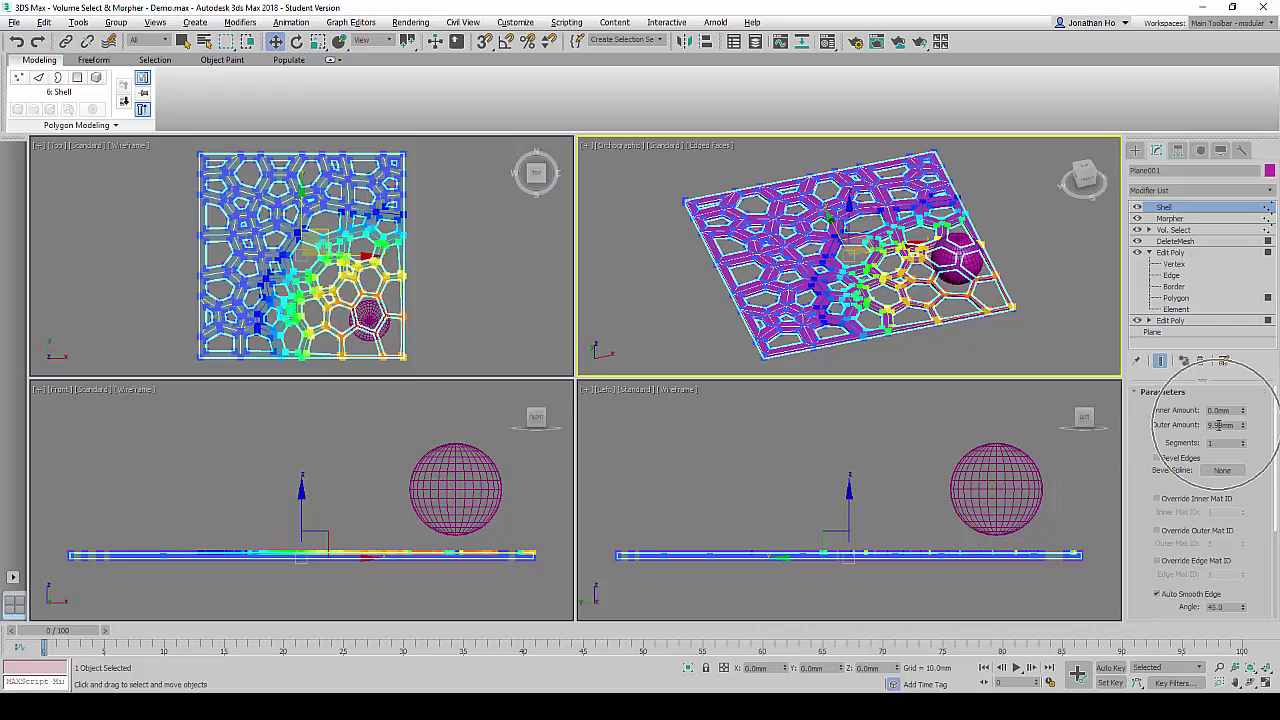
text(20)
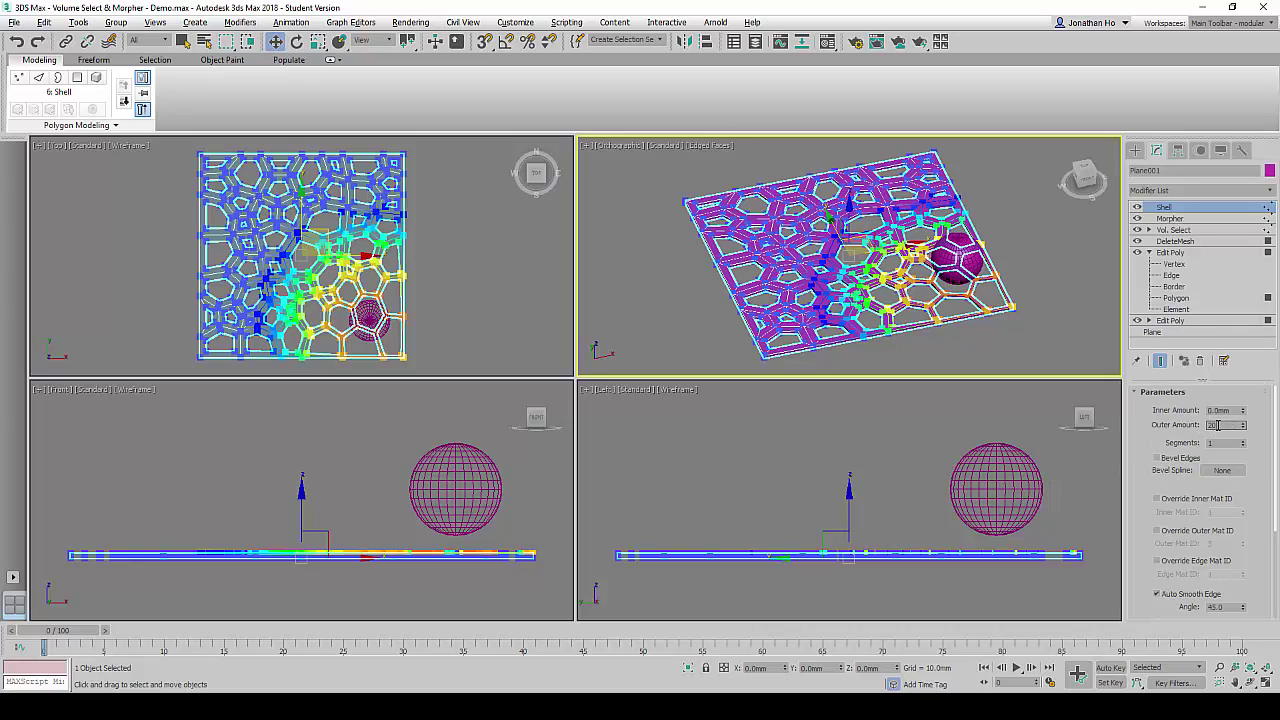
key(Return)
double_click(1220, 425)
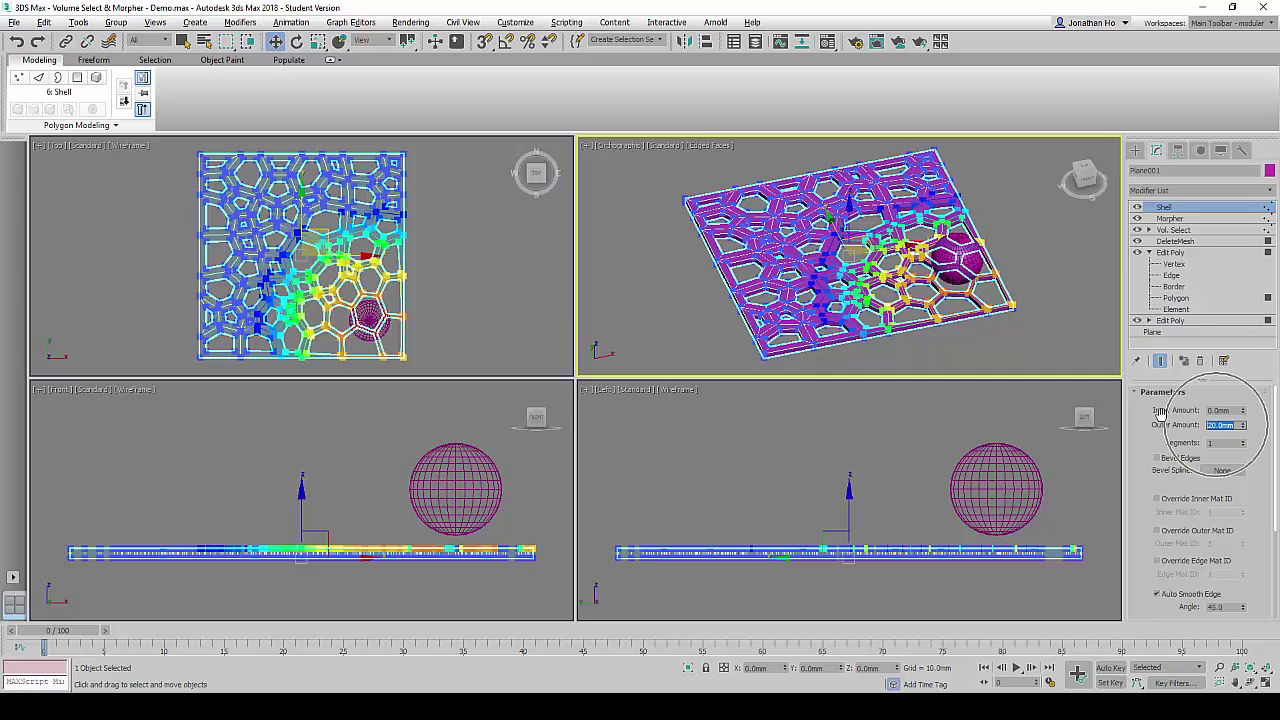
Move the sphere across the thickened plane in the Top view and bring it back to about X 334 mm, Y -327 mm.
click(456, 447)
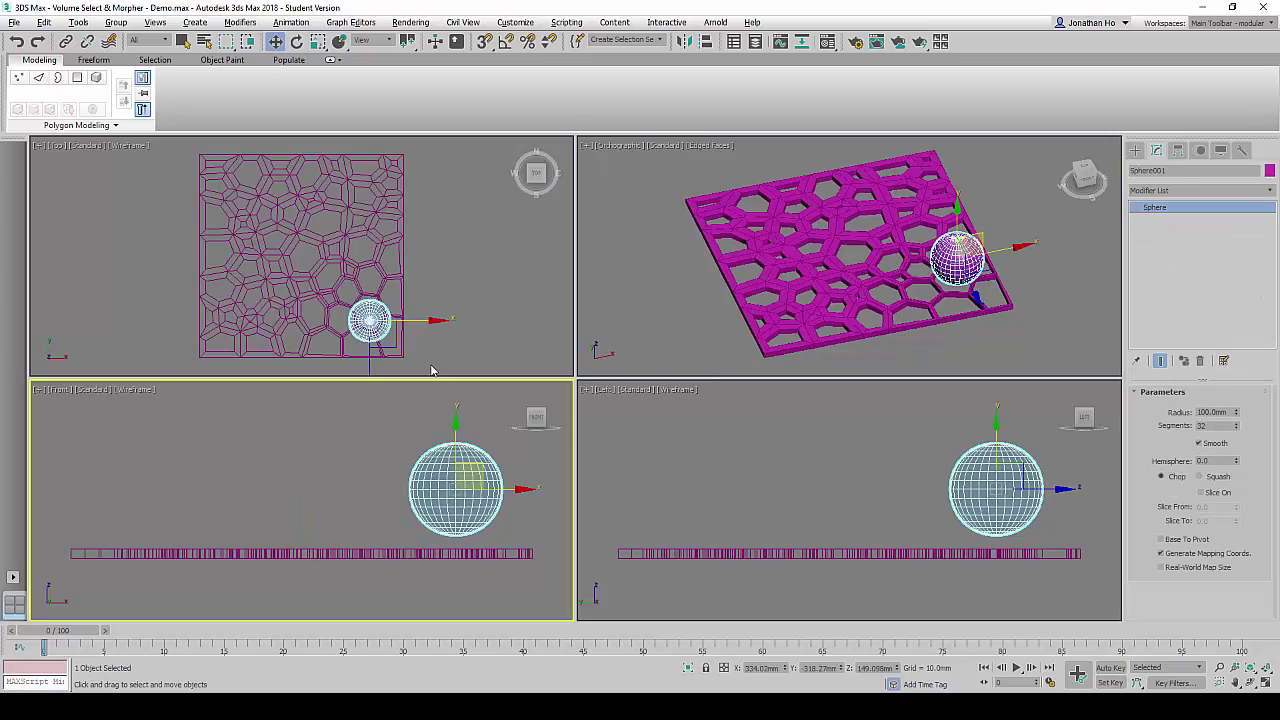
right_click(418, 344)
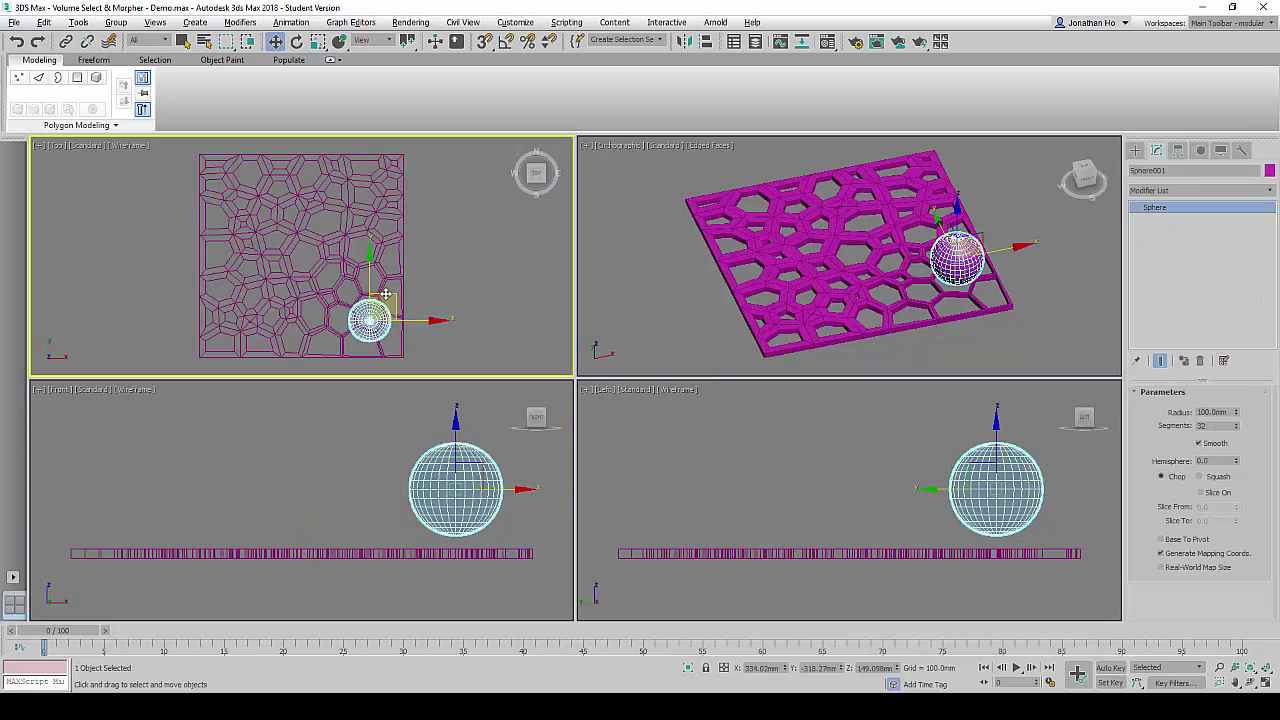
drag(385, 295, 357, 295)
drag(260, 285, 389, 302)
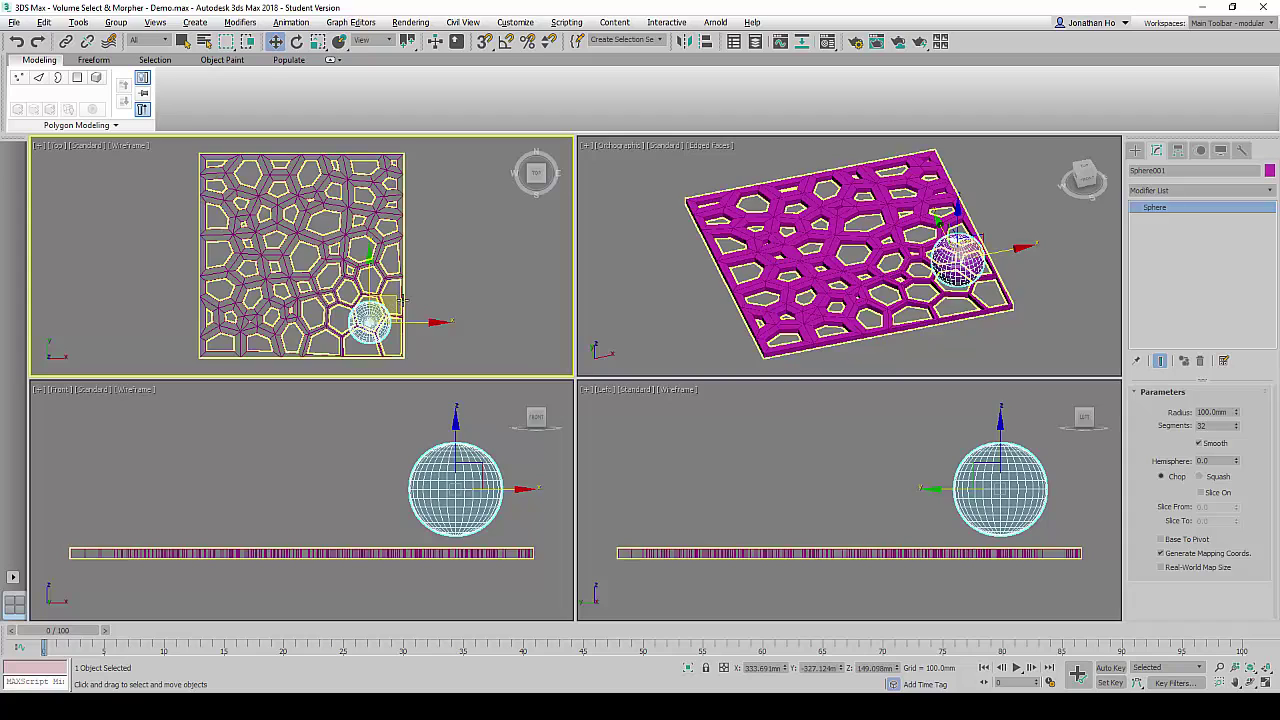
Reduce the soft selection falloff of the plane's Vol. Select modifier to about 382.8.
click(746, 248)
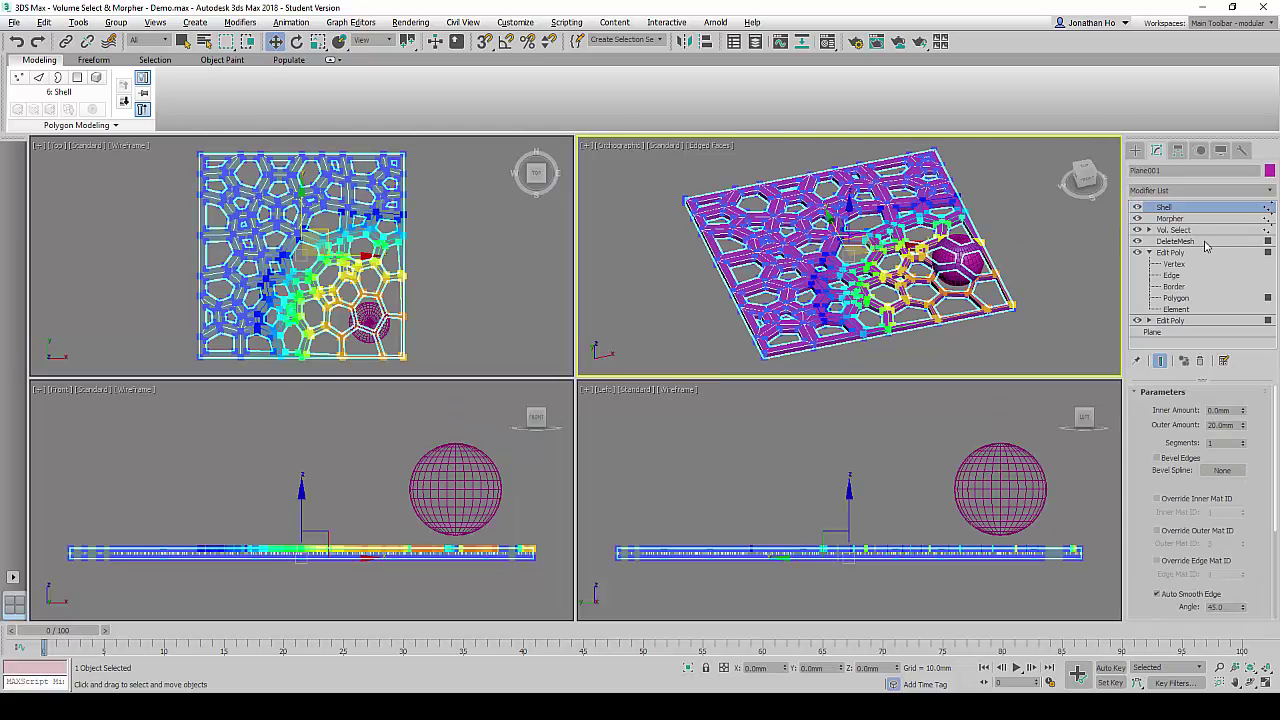
click(1190, 230)
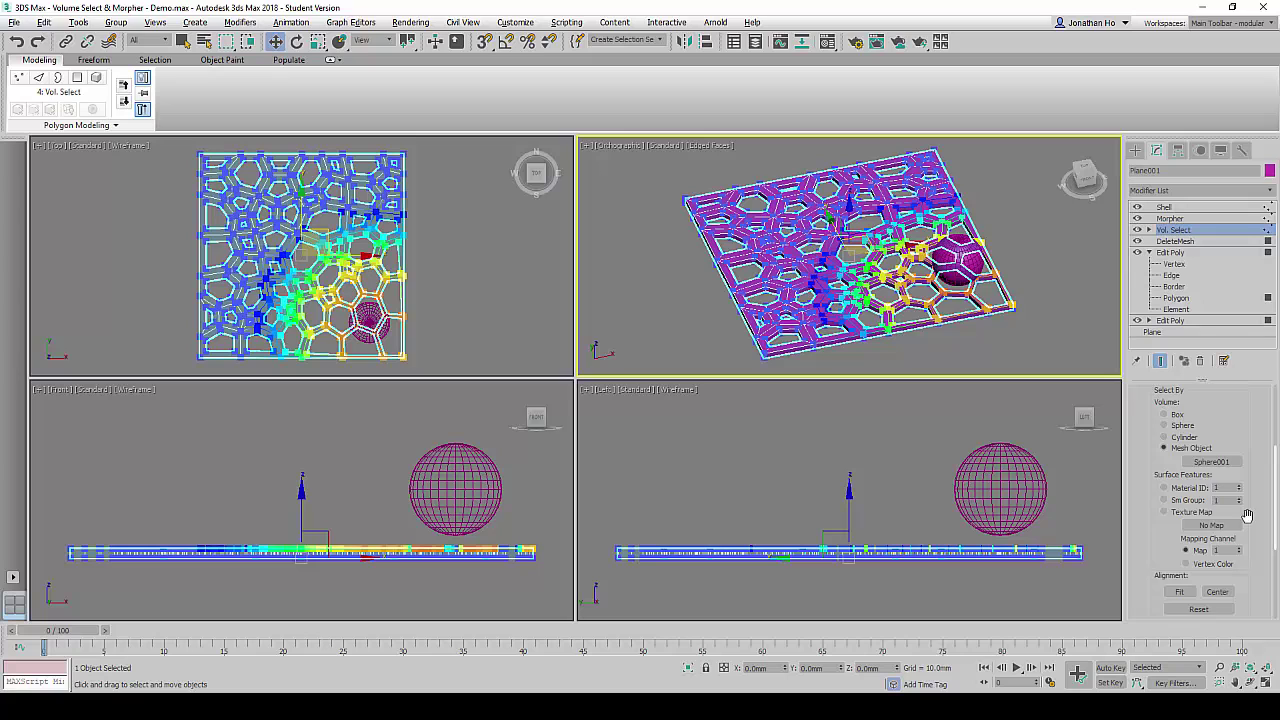
scroll(1255, 481, down, 5)
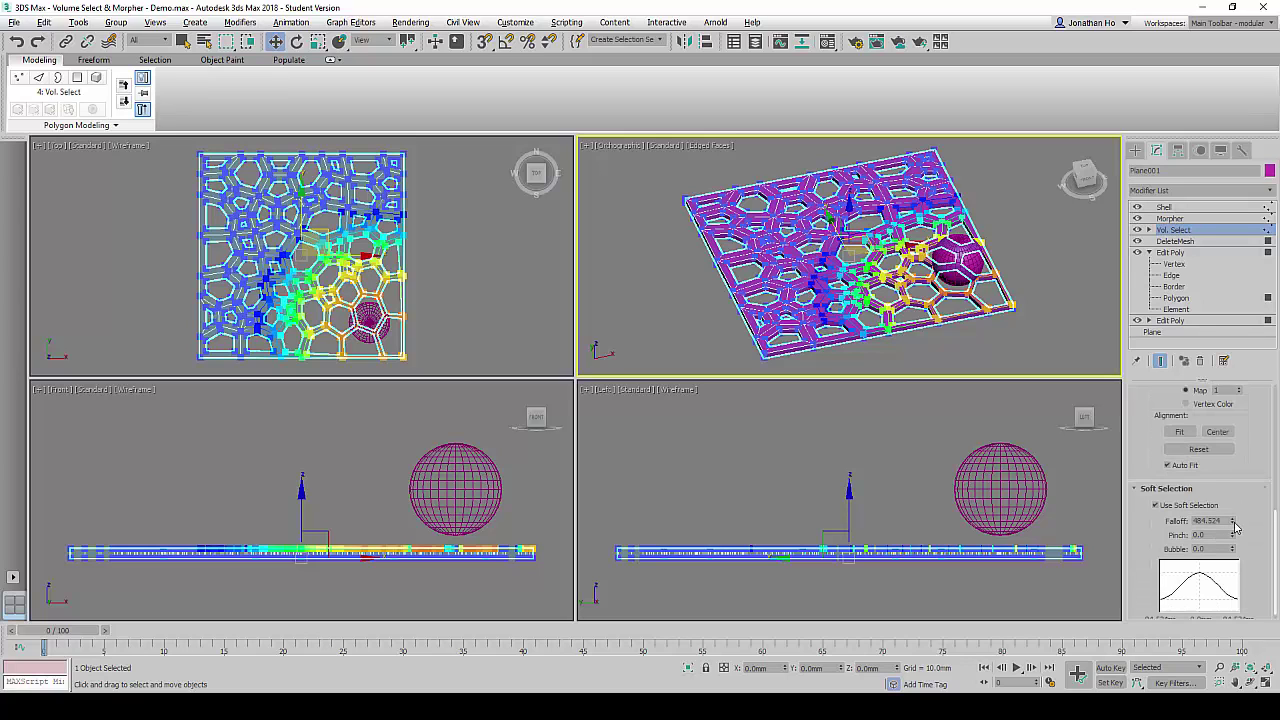
mouse_move(1235, 532)
mouse_down()
mouse_move(1242, 563)
mouse_move(1235, 540)
mouse_up()
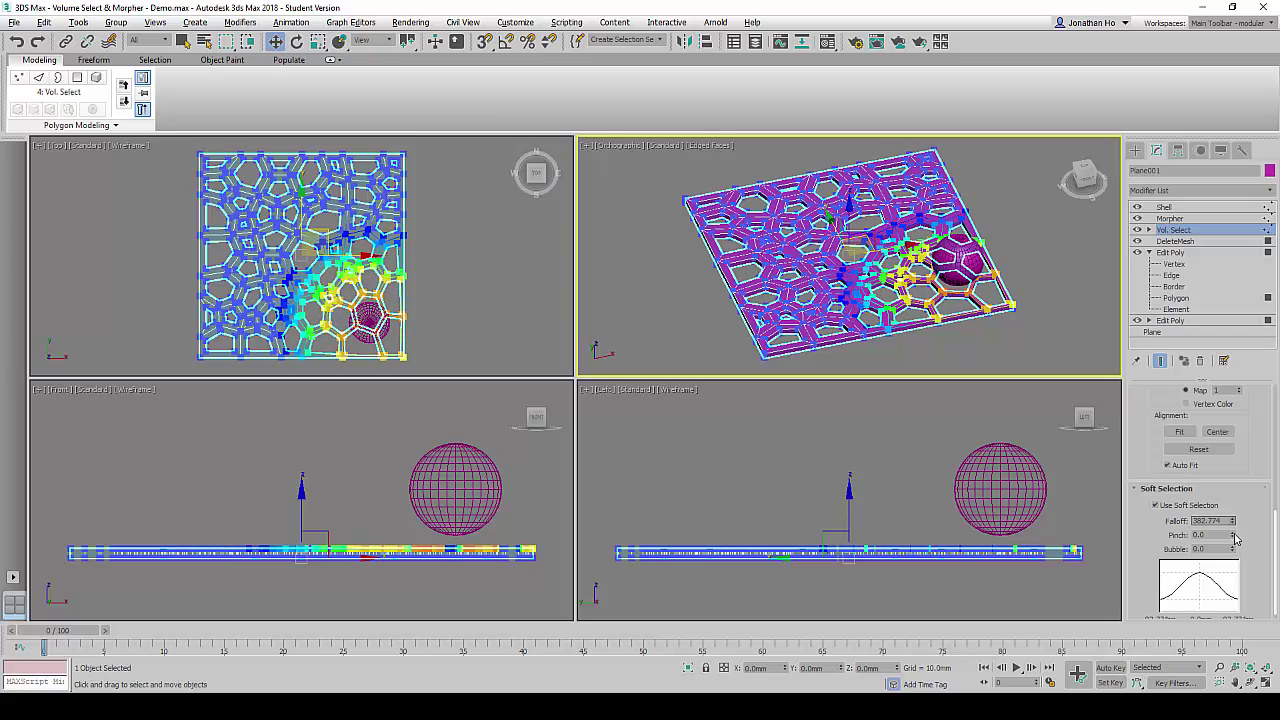
Test the reduced falloff by moving the sphere in the Top view, placing it at about X 330 mm, Y -313 mm.
click(506, 351)
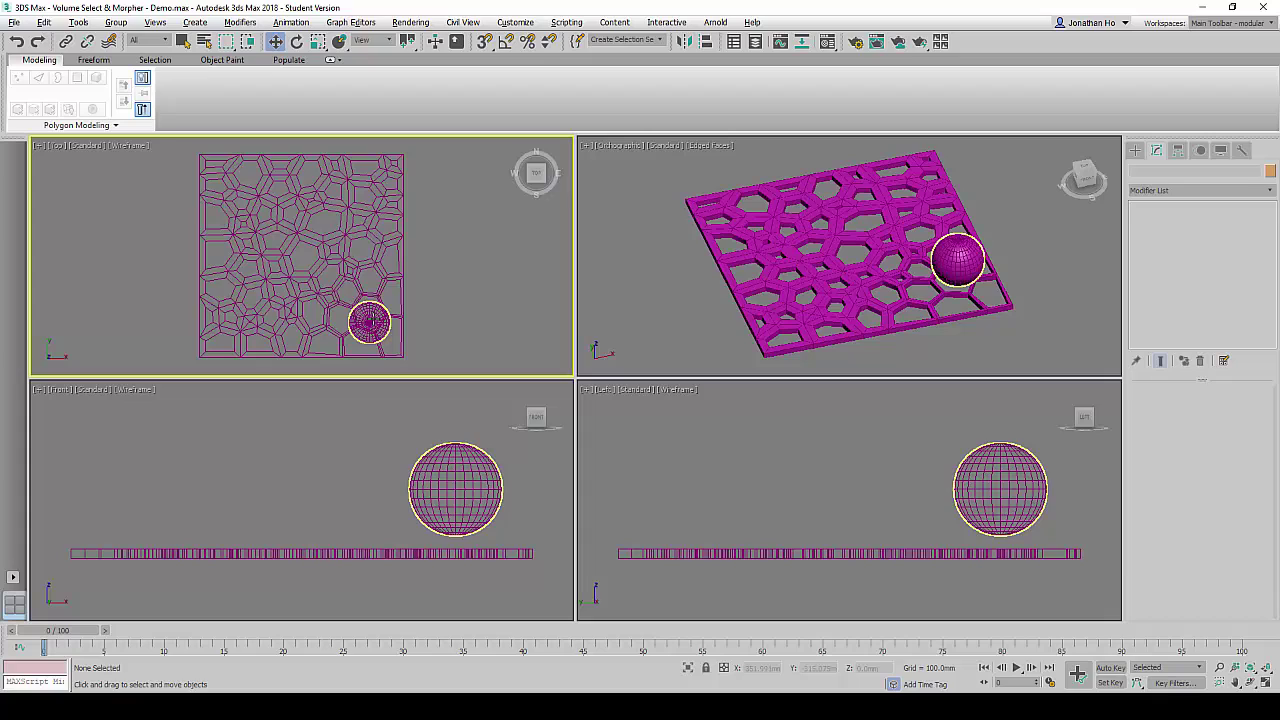
click(384, 313)
mouse_move(397, 300)
mouse_down()
mouse_move(244, 186)
mouse_move(360, 168)
mouse_move(398, 192)
mouse_move(384, 250)
mouse_move(397, 303)
mouse_up()
click(662, 312)
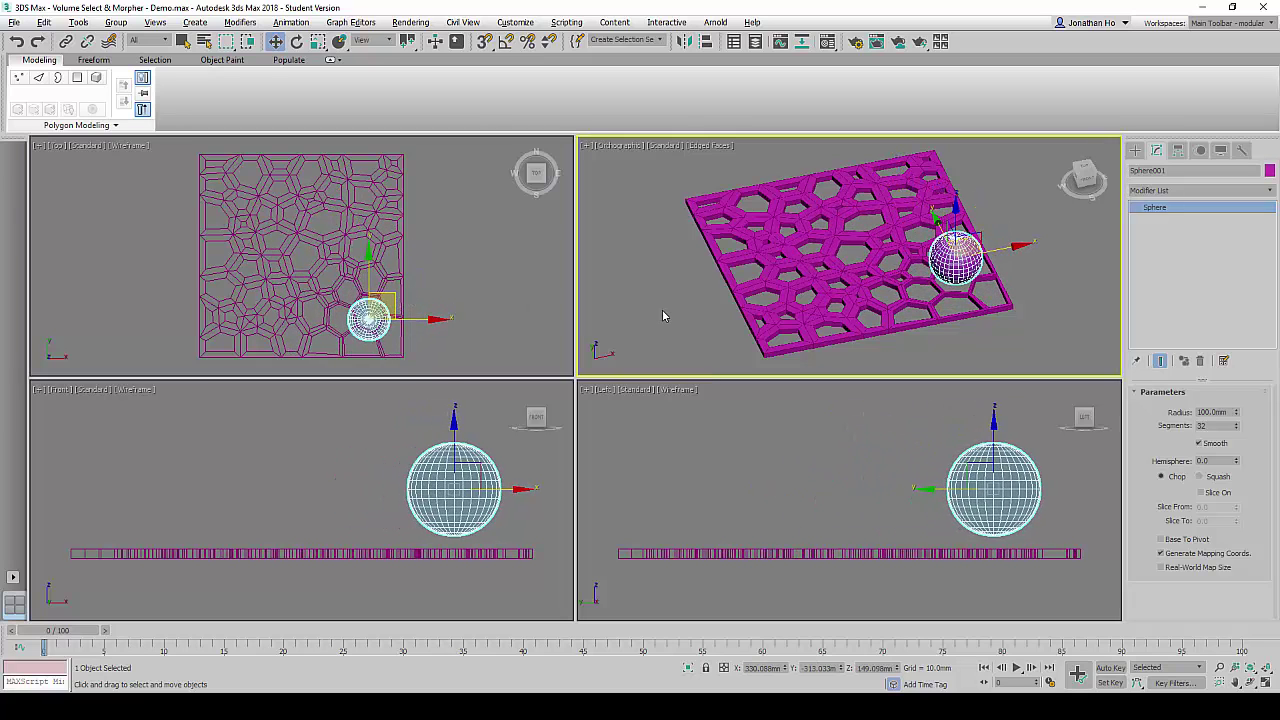